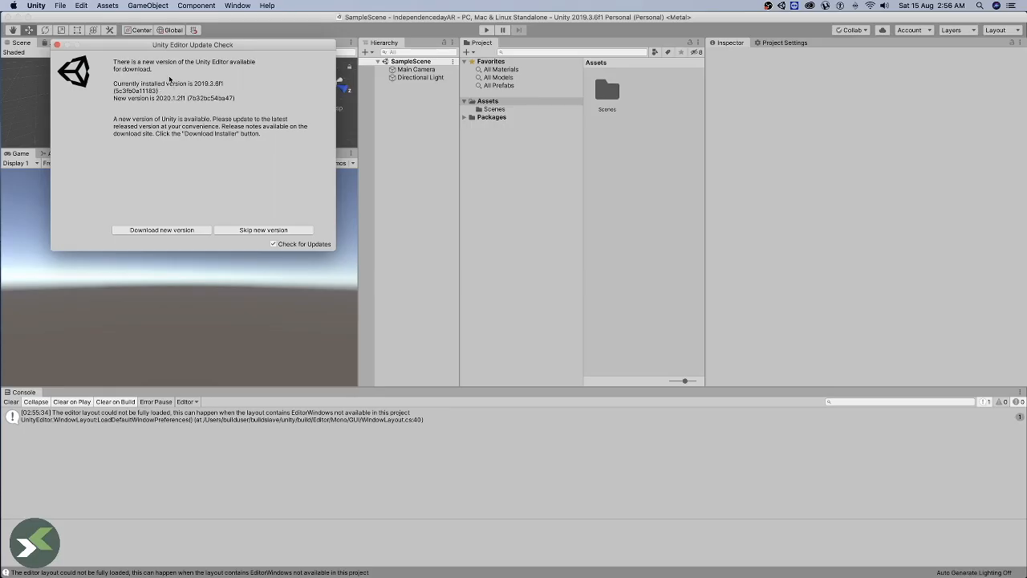
- Dismiss the editor update notice and switch the project's build platform to Android
click(56, 45)
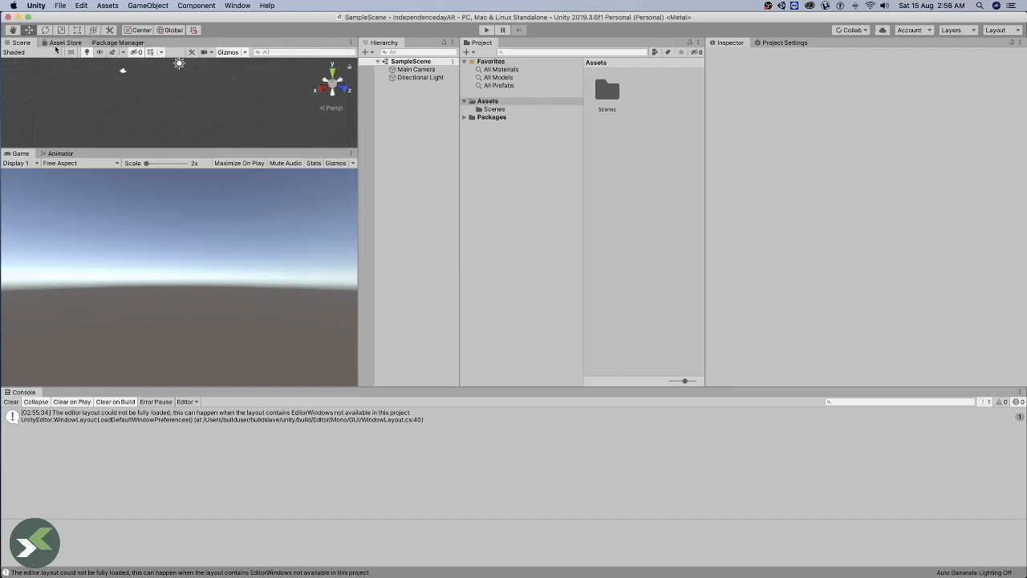
click(64, 4)
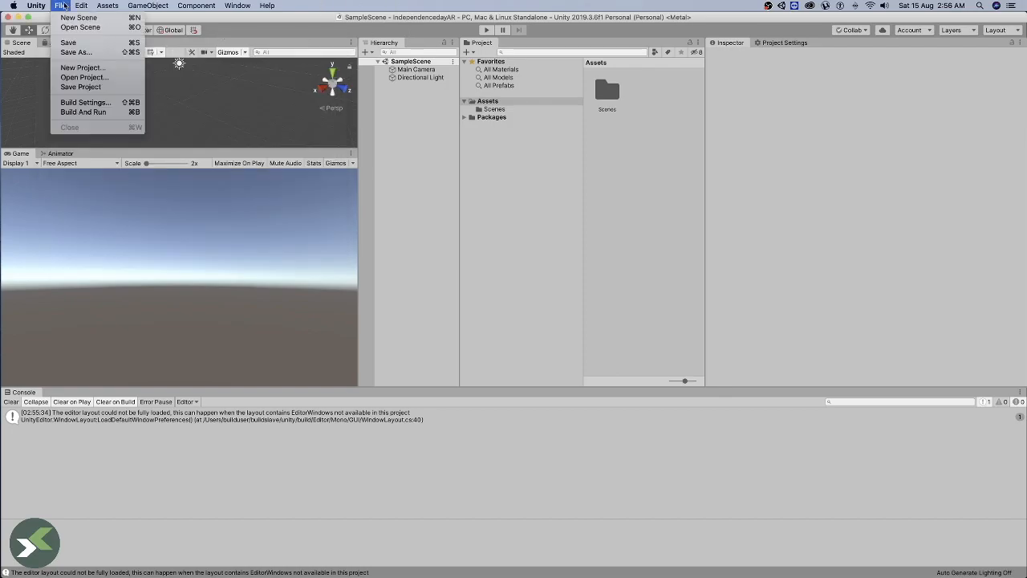
click(82, 102)
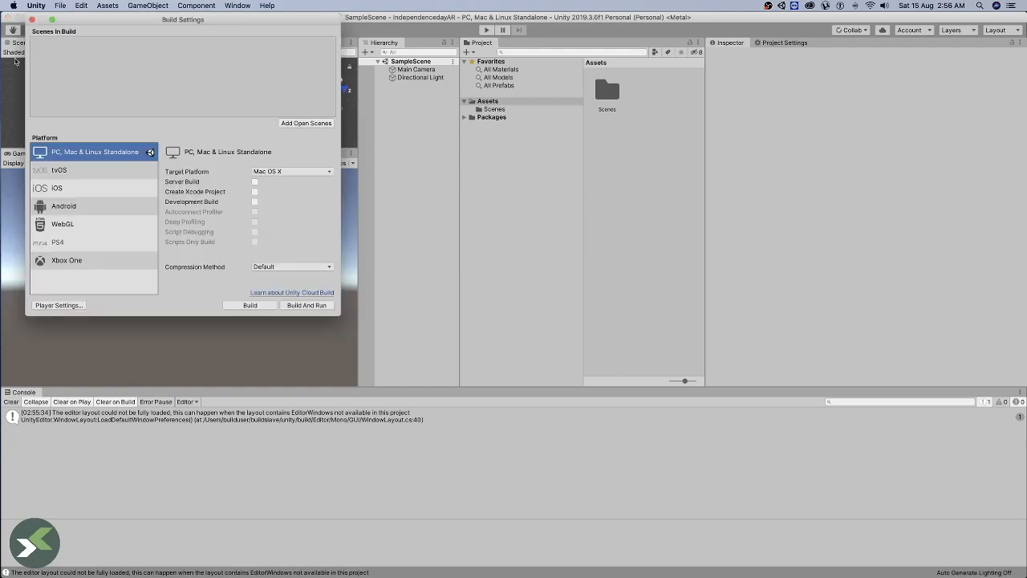
click(69, 210)
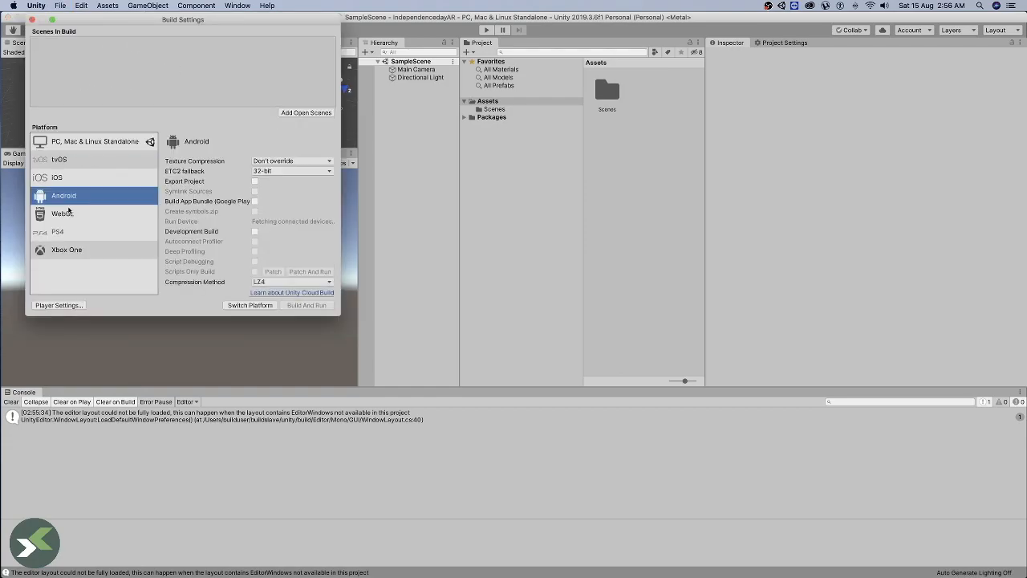
click(256, 303)
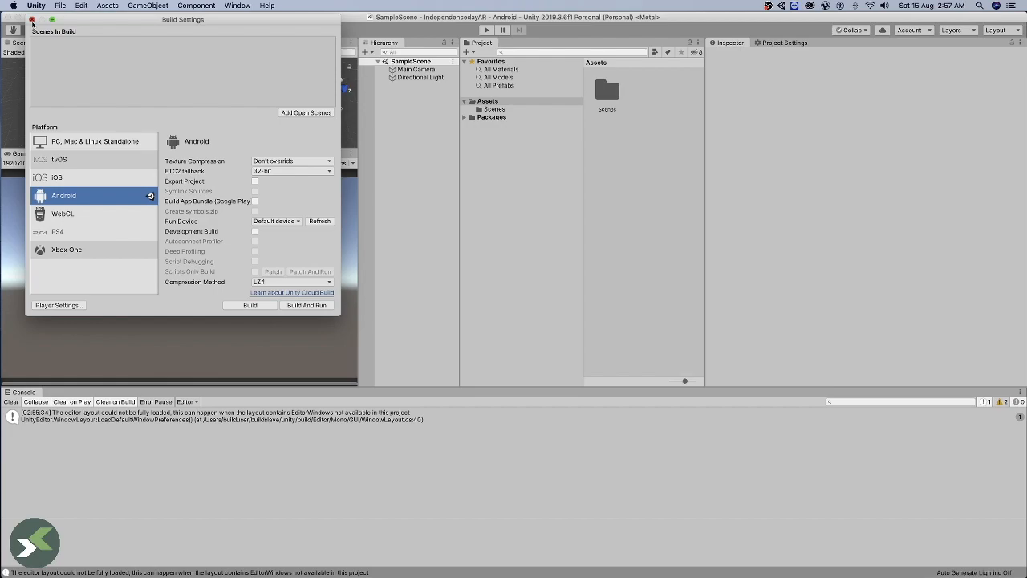
click(31, 20)
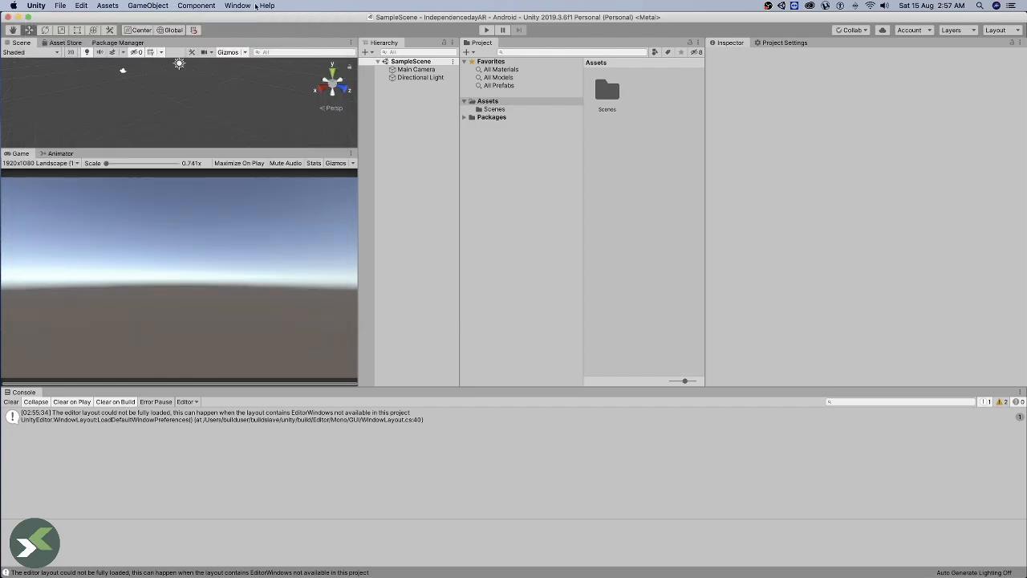
click(253, 6)
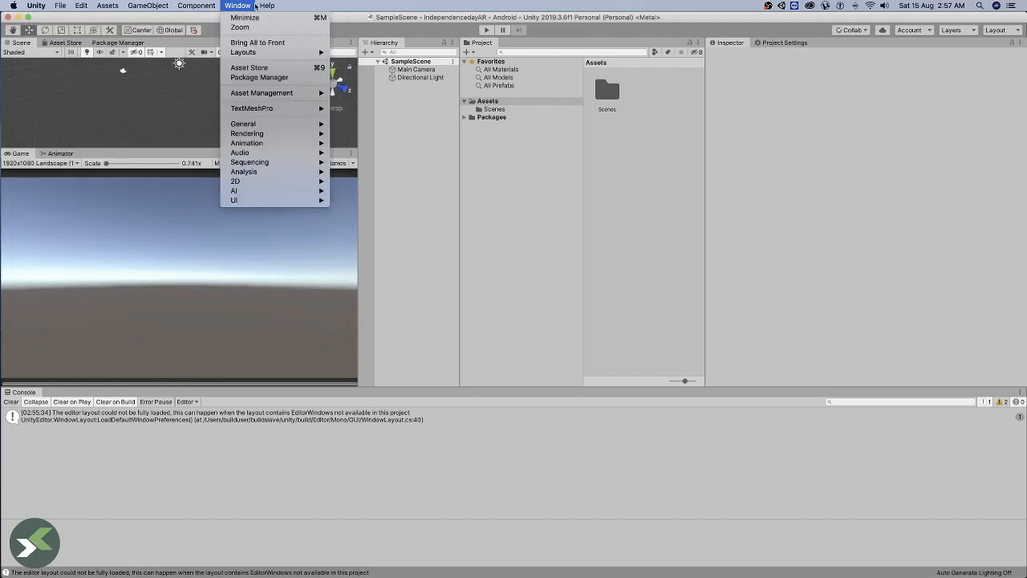
click(400, 136)
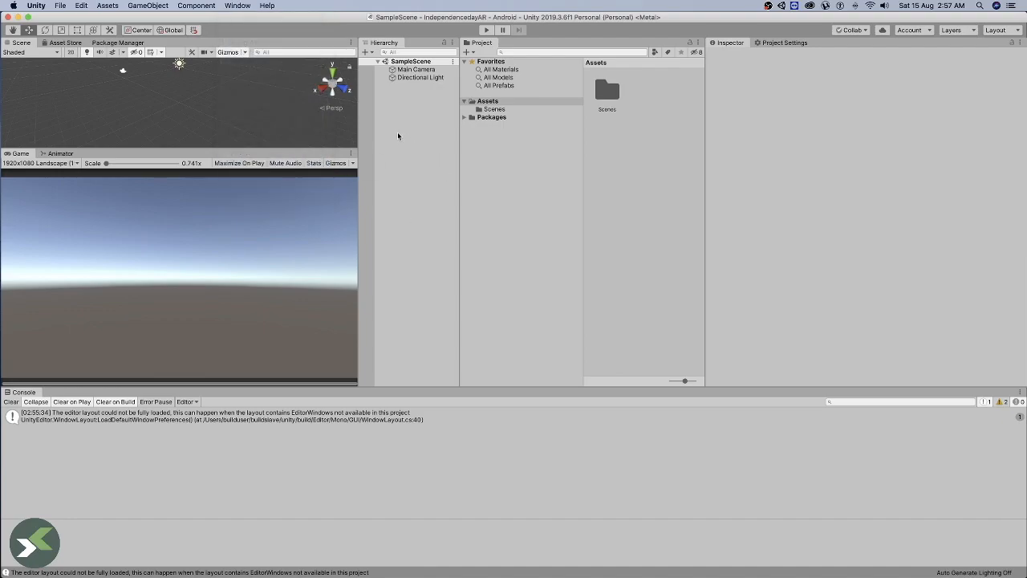
right_click(391, 142)
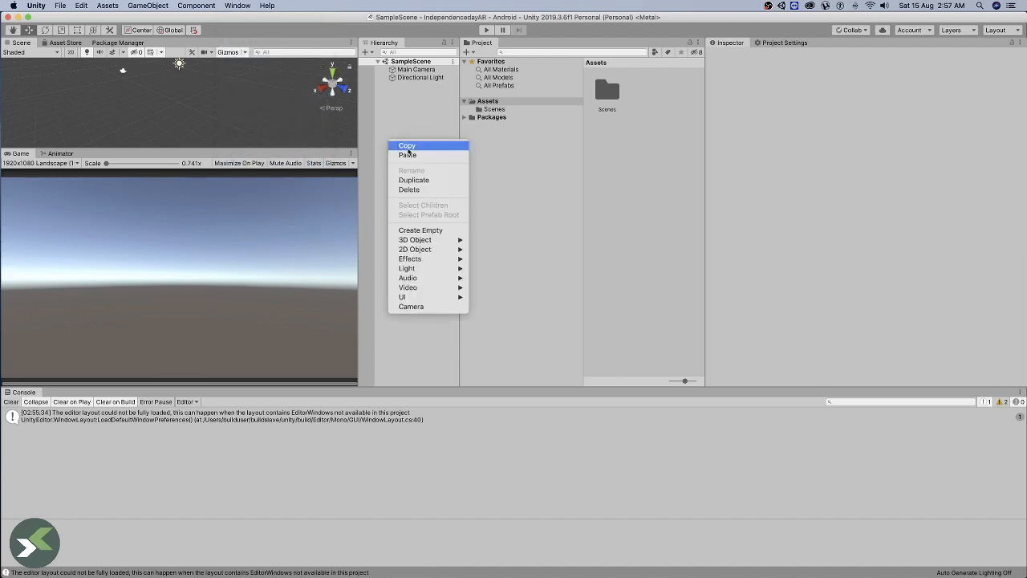
mouse_move(427, 297)
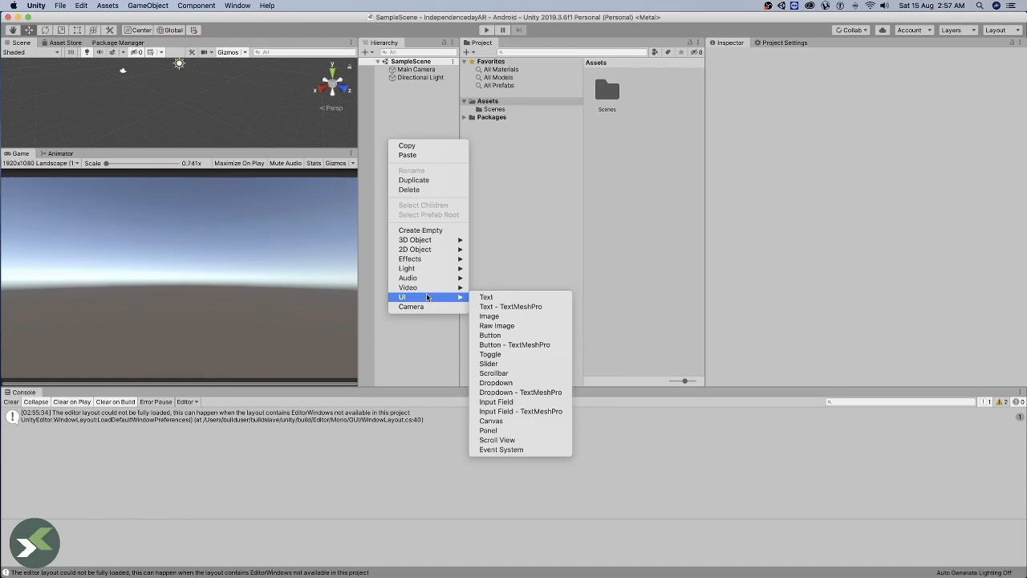
click(390, 116)
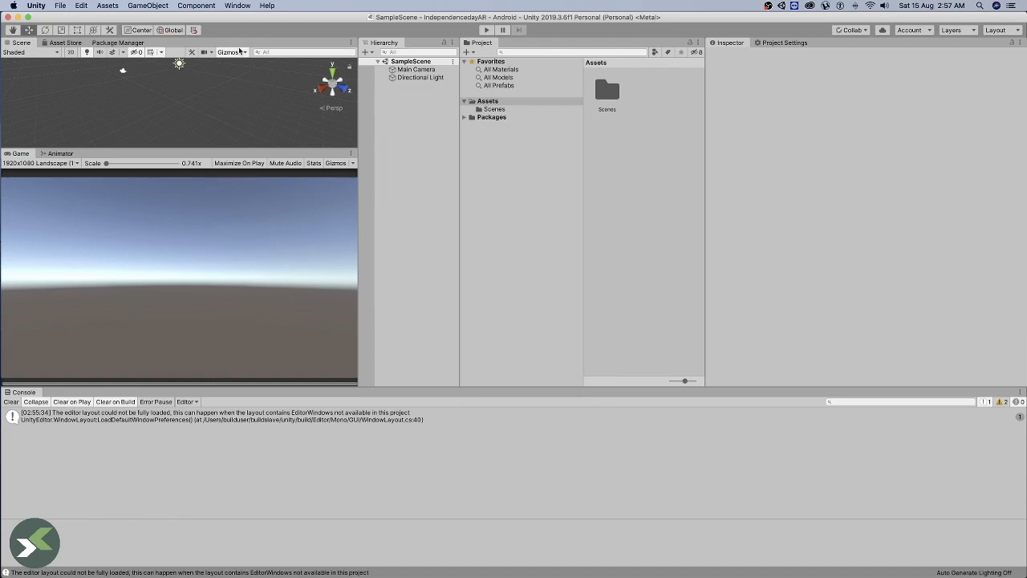
- Search the package manager for "AR" and install version 4.0.2 of the AR Foundation package
click(118, 43)
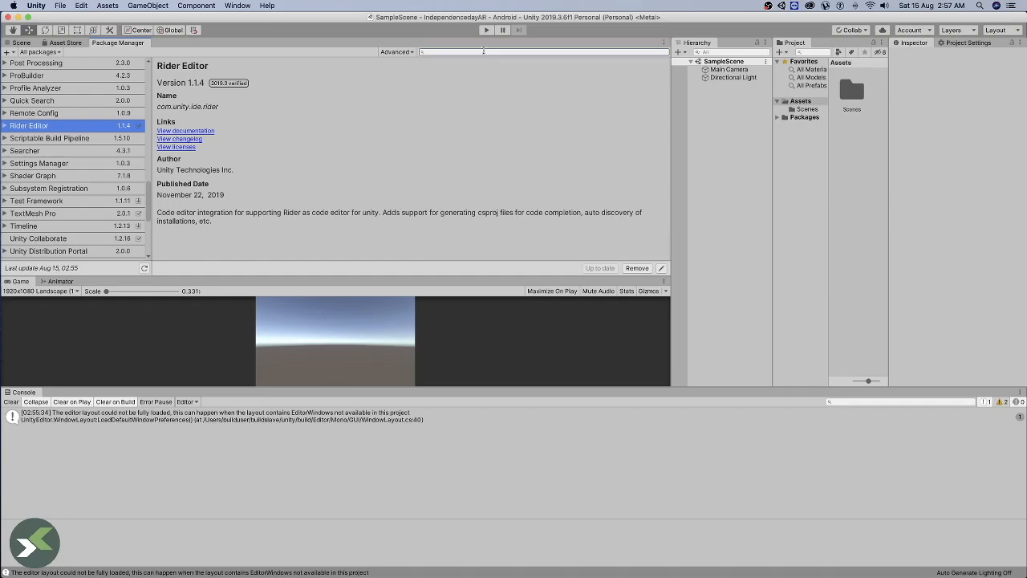
text(AR)
click(48, 75)
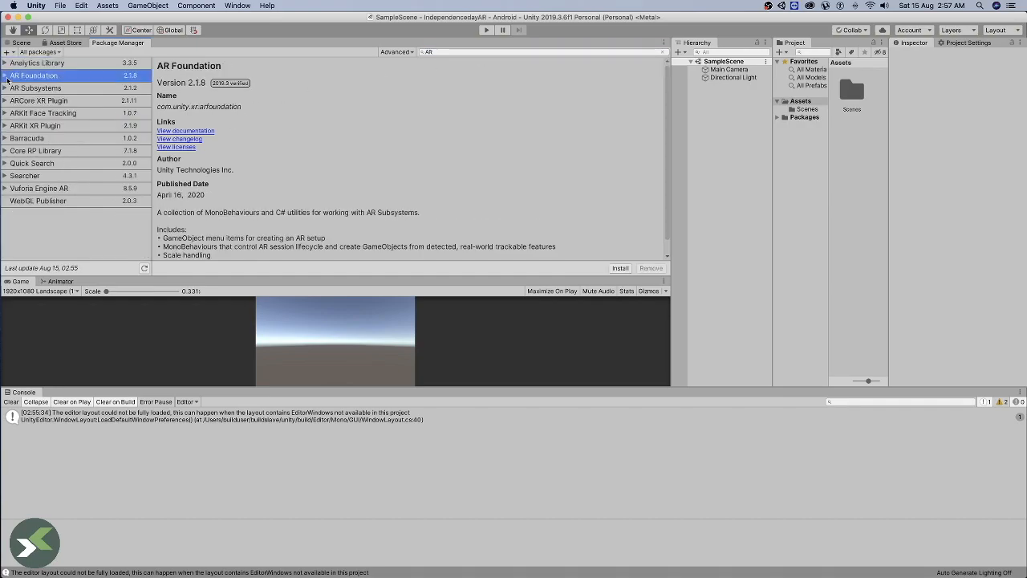
click(6, 75)
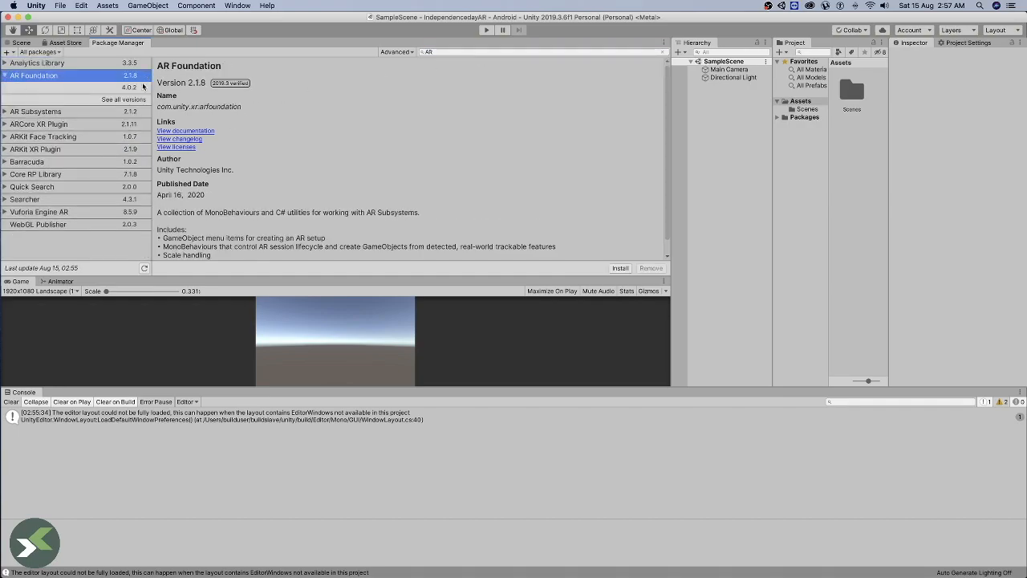
click(139, 101)
click(127, 89)
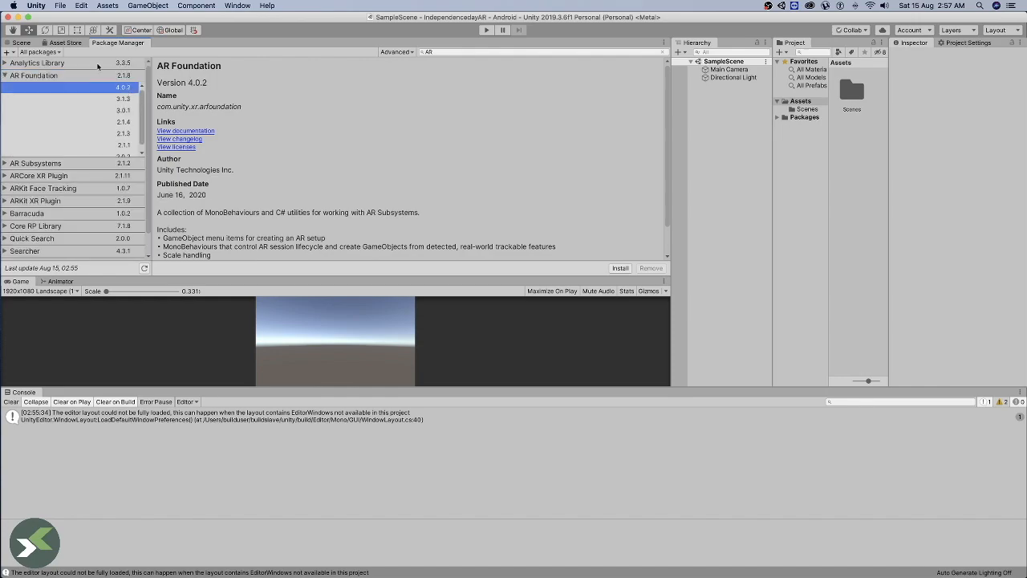
click(621, 268)
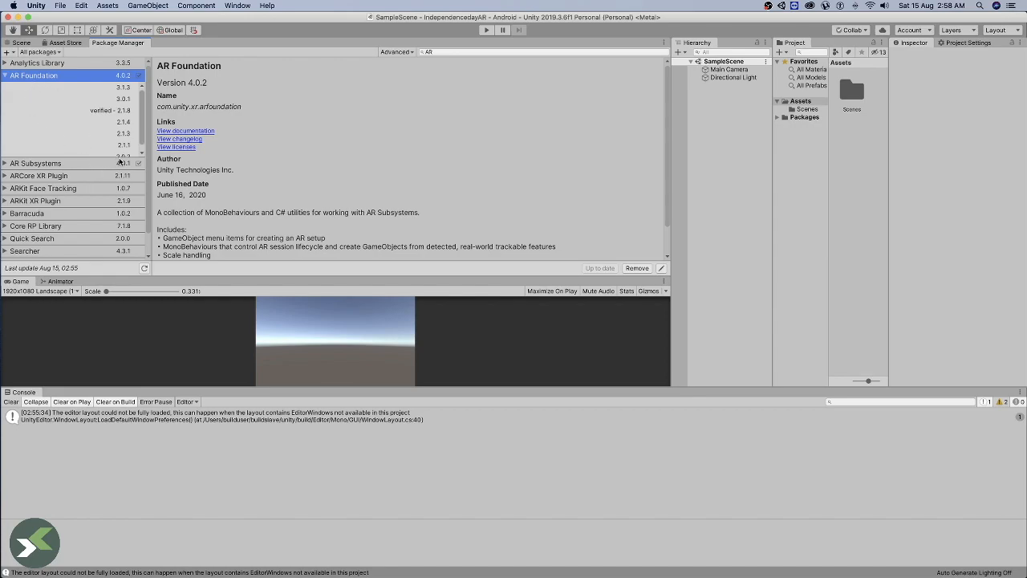
- Collapse the AR Foundation version list and install version 4.0.4 of the ARCore XR Plugin package
click(6, 76)
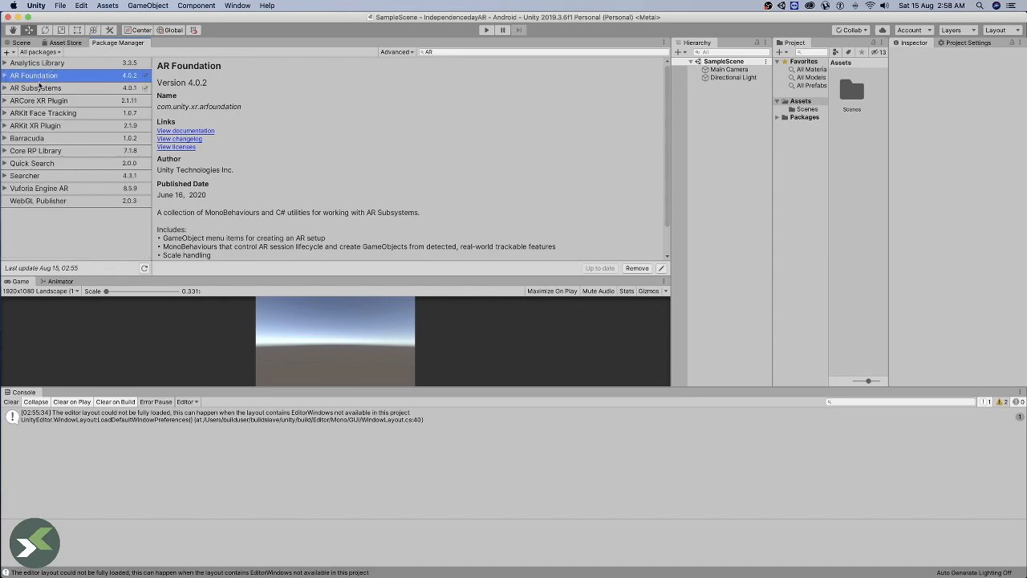
click(115, 102)
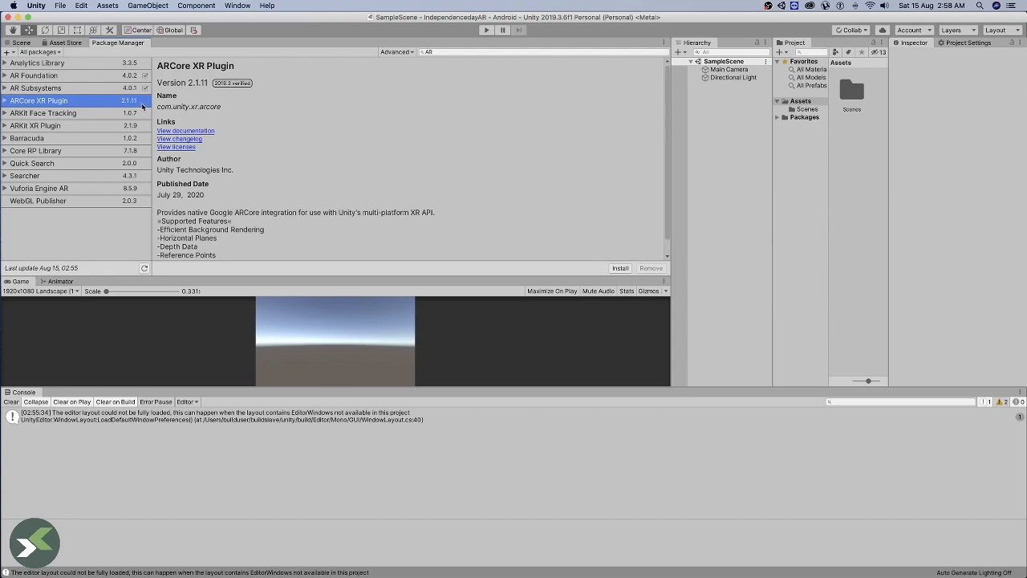
click(622, 269)
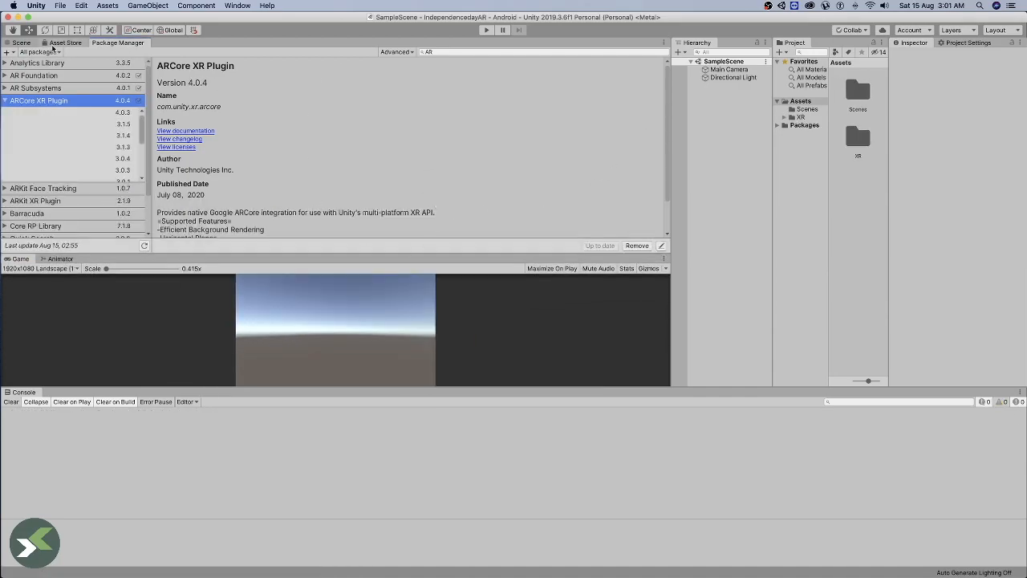
- Return to the Scene view and add a 3D cube to SampleScene
click(20, 43)
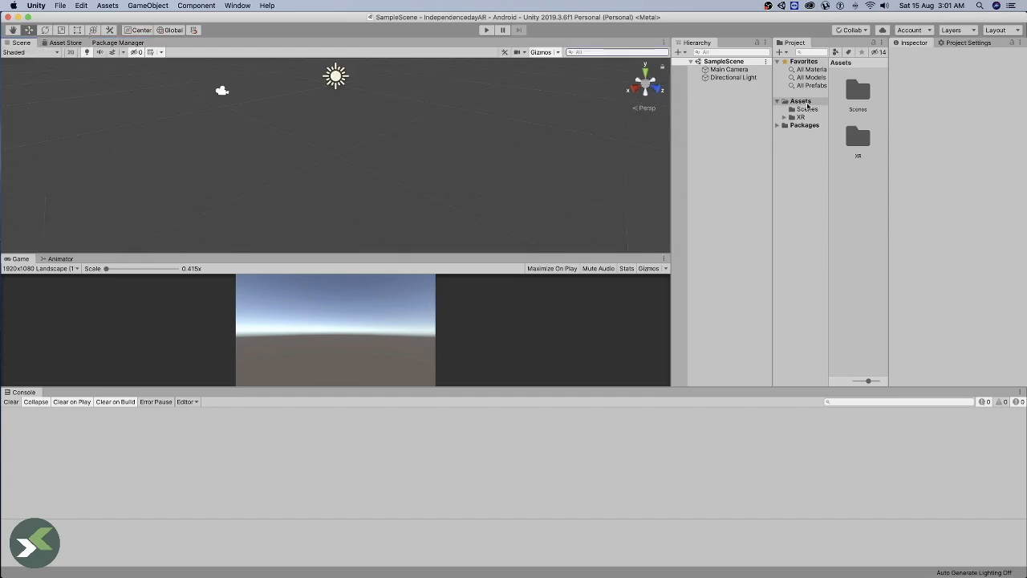
right_click(718, 106)
mouse_move(764, 216)
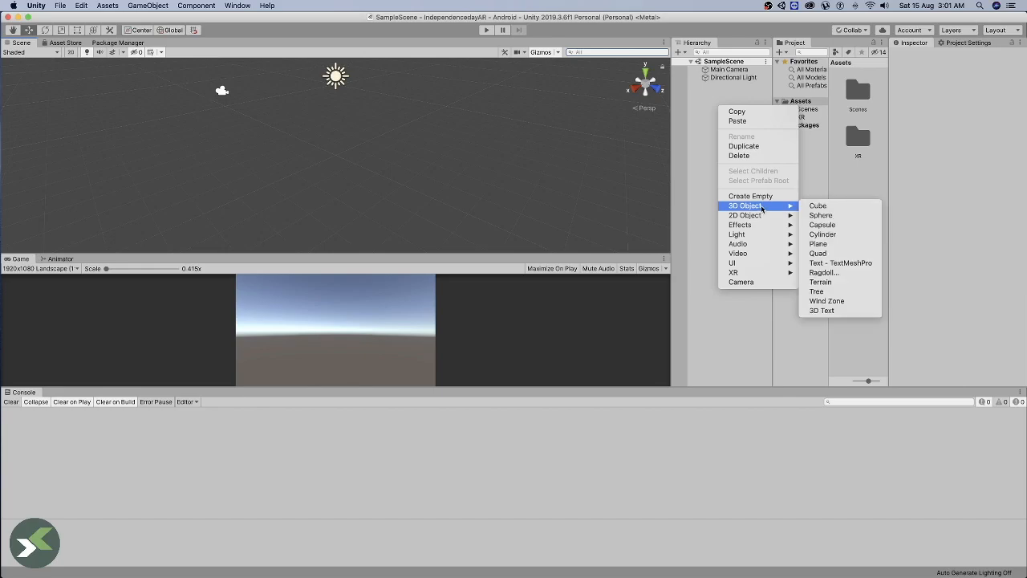
click(839, 207)
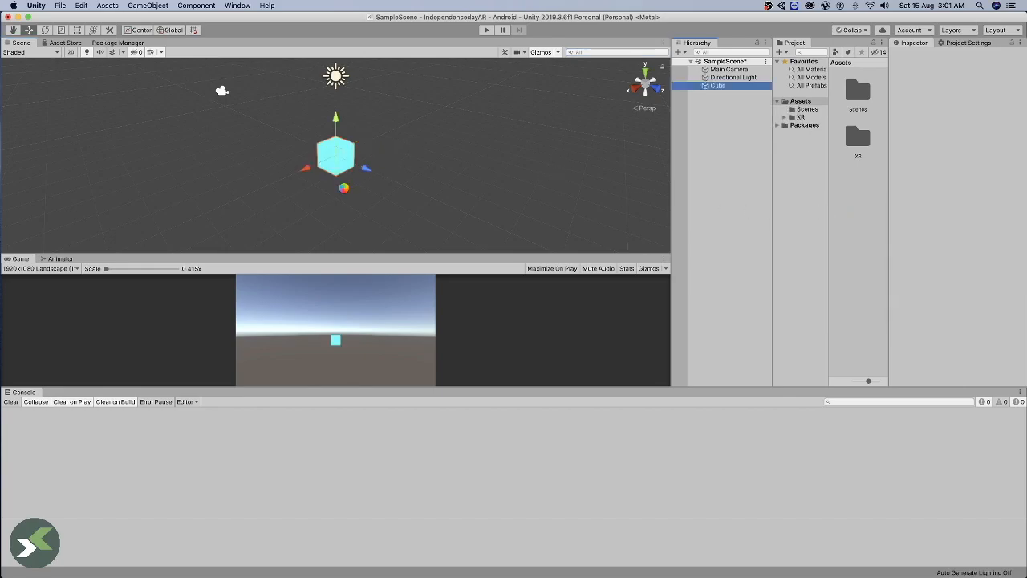
- Create a folder named Material inside the project's Assets folder
click(815, 112)
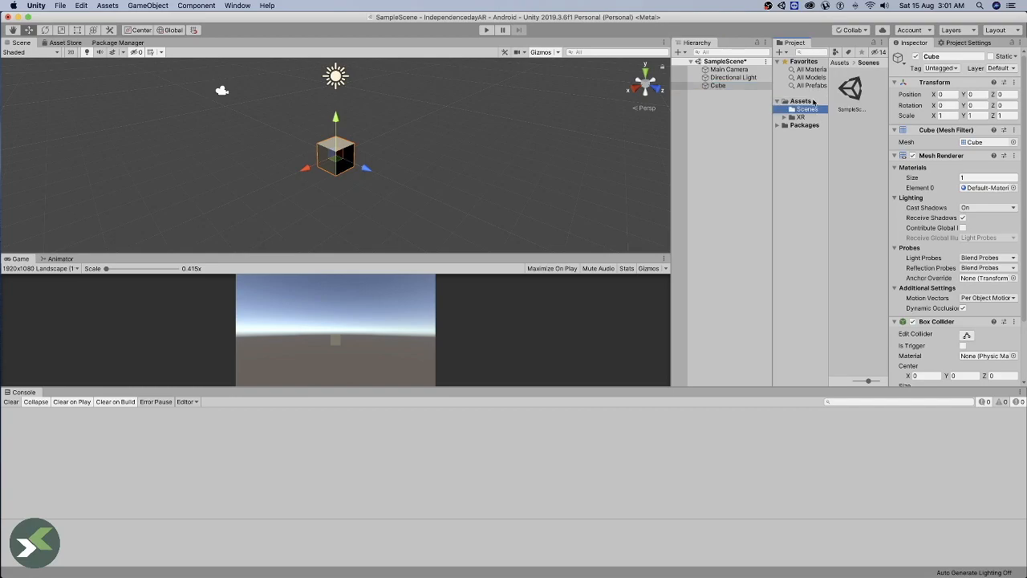
right_click(815, 100)
mouse_move(867, 103)
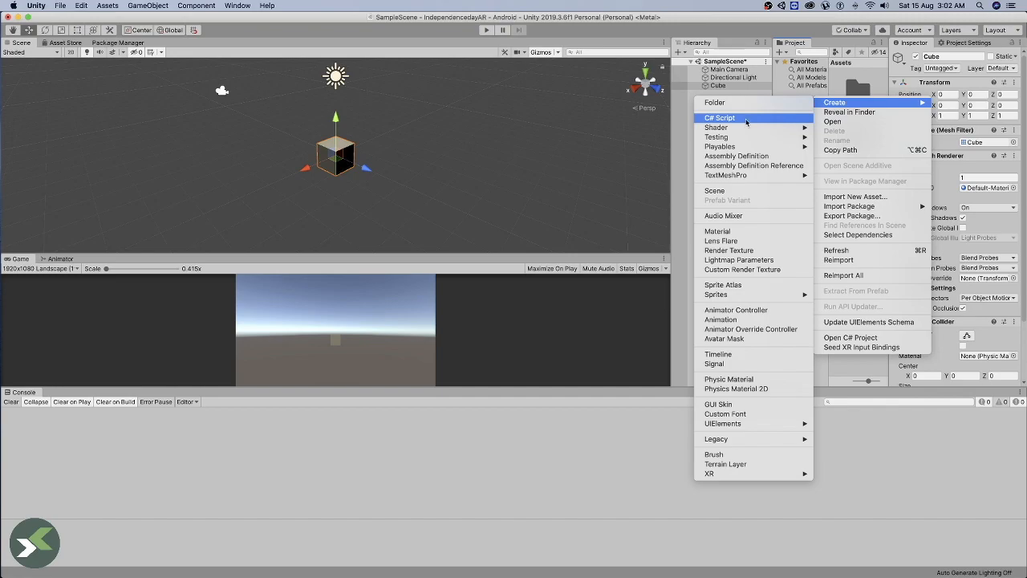
click(744, 104)
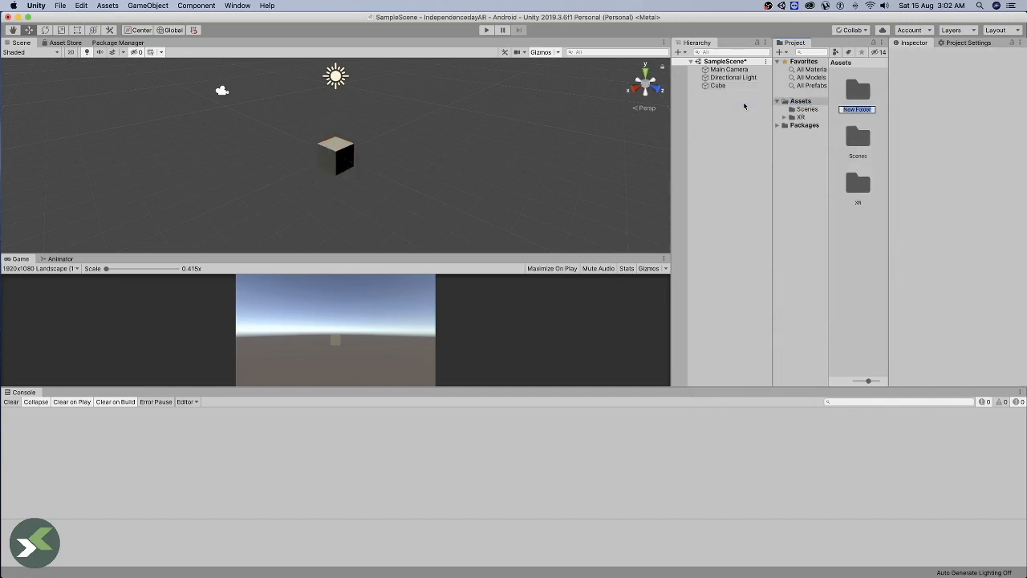
text(Material)
key(Return)
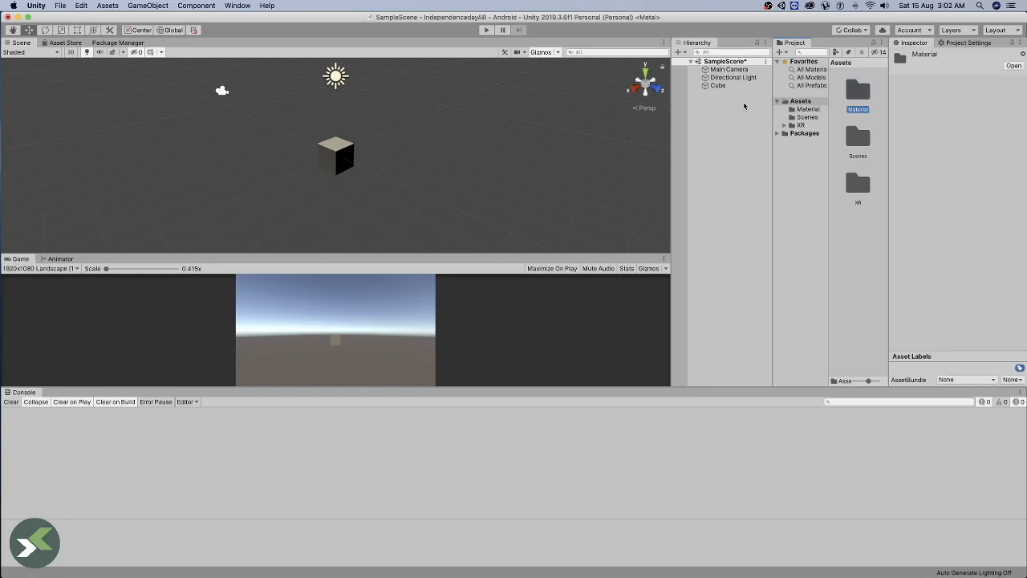
- Create a new material named M1 inside the Material folder
double_click(860, 96)
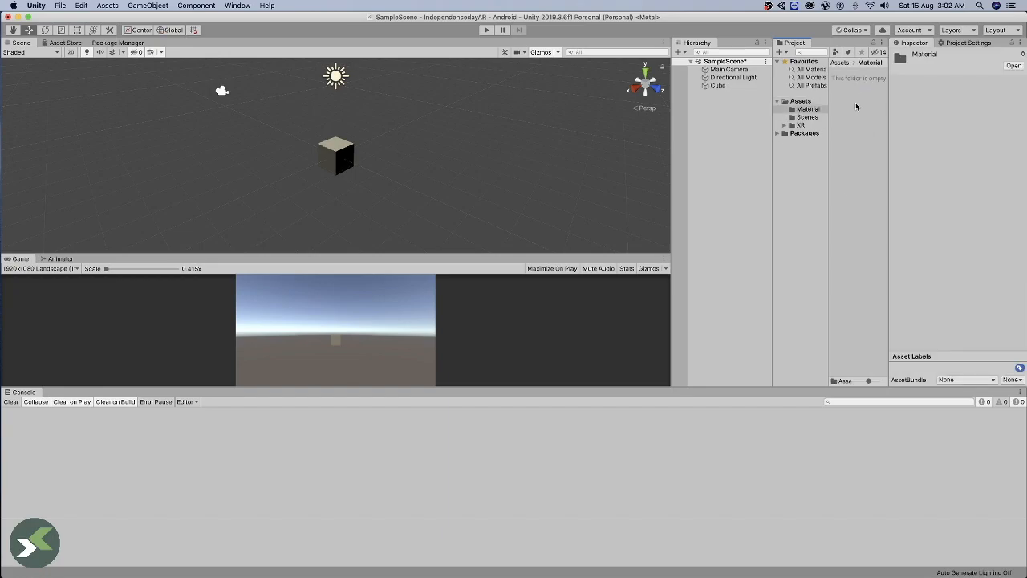
right_click(858, 104)
mouse_move(867, 108)
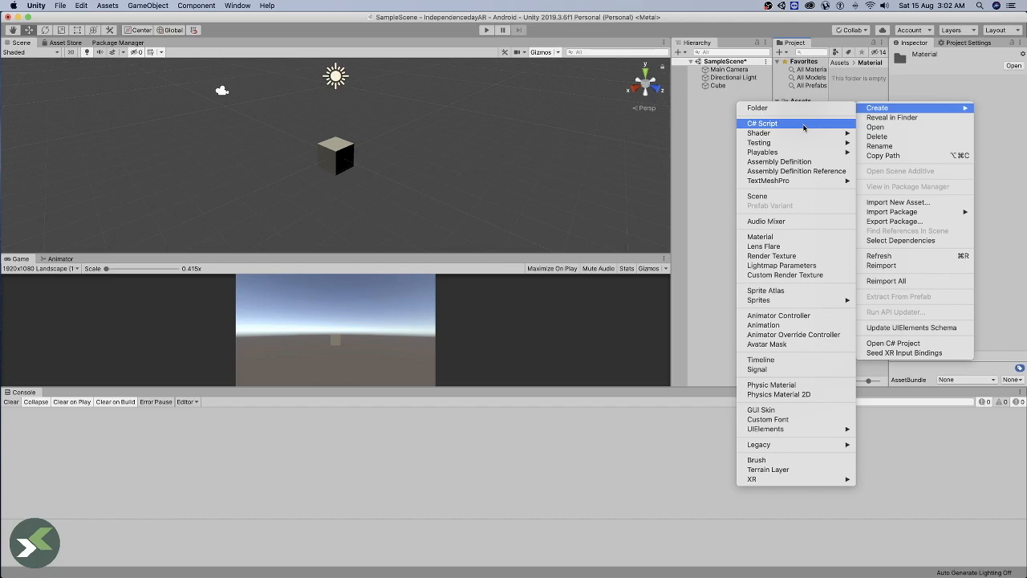
click(810, 238)
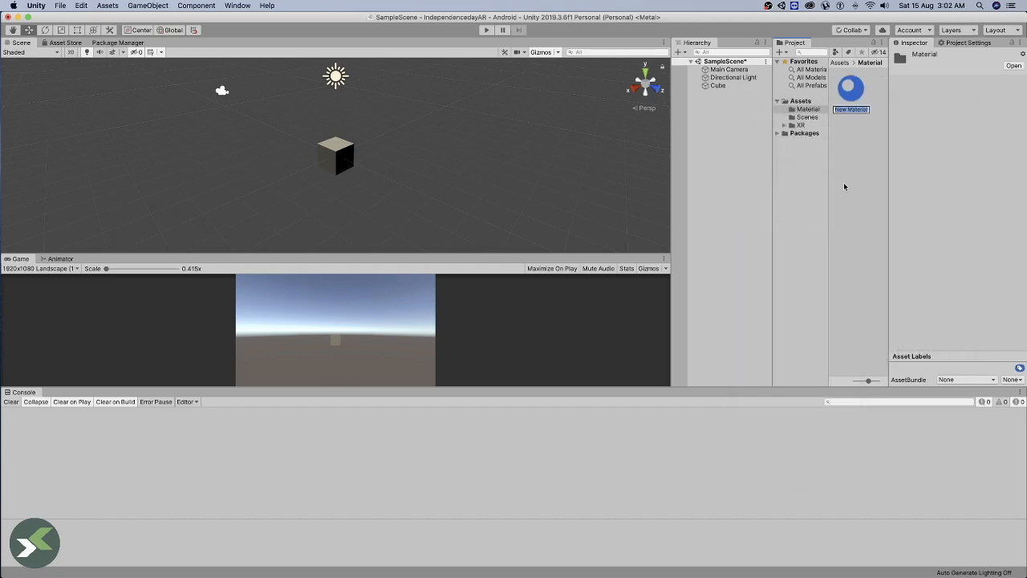
text(M1)
key(Return)
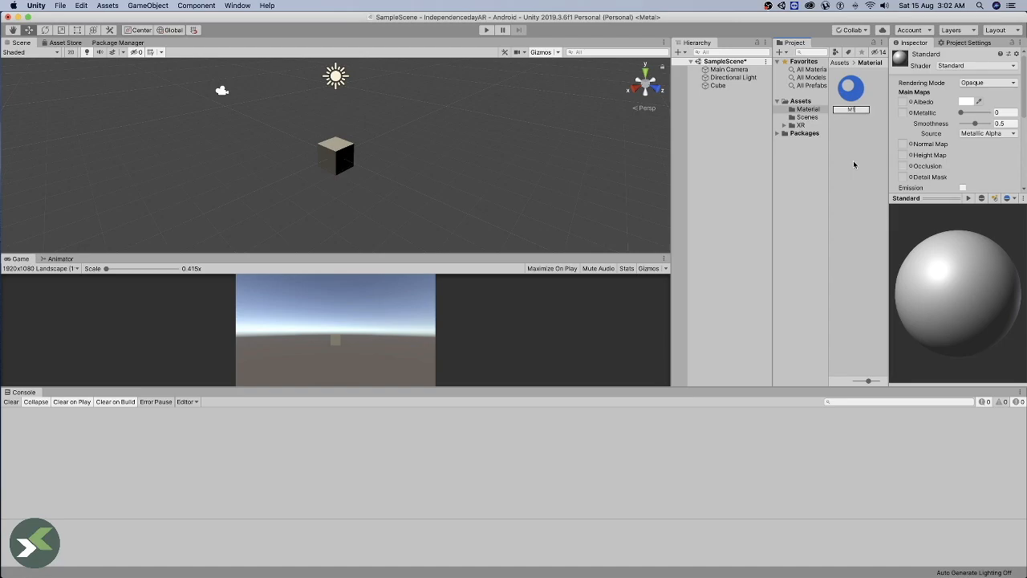
- Set the M1 material's albedo to red, about FF2B2B, and apply the material to the cube in the scene
click(966, 103)
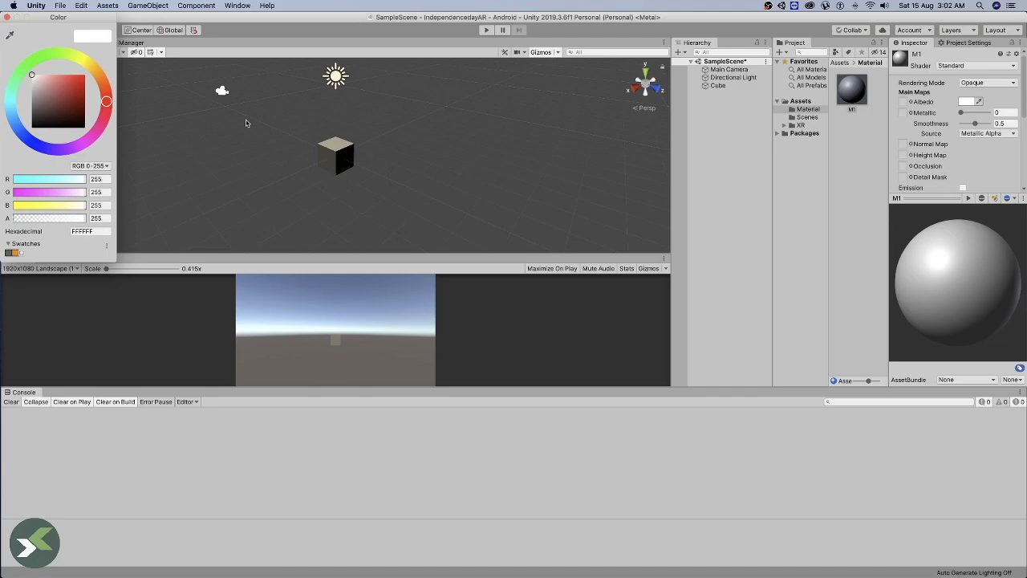
drag(65, 104, 85, 78)
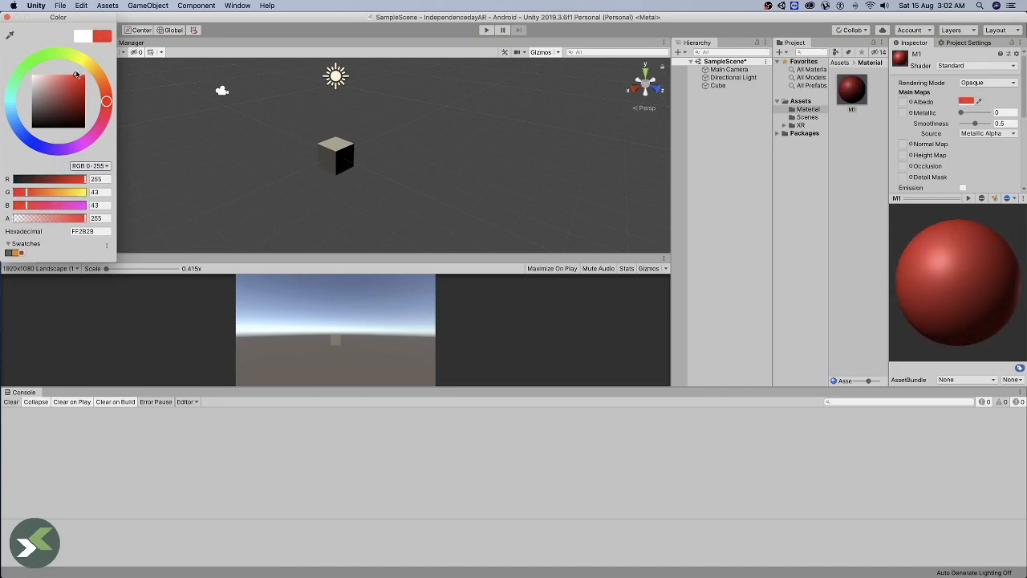
drag(852, 88, 352, 155)
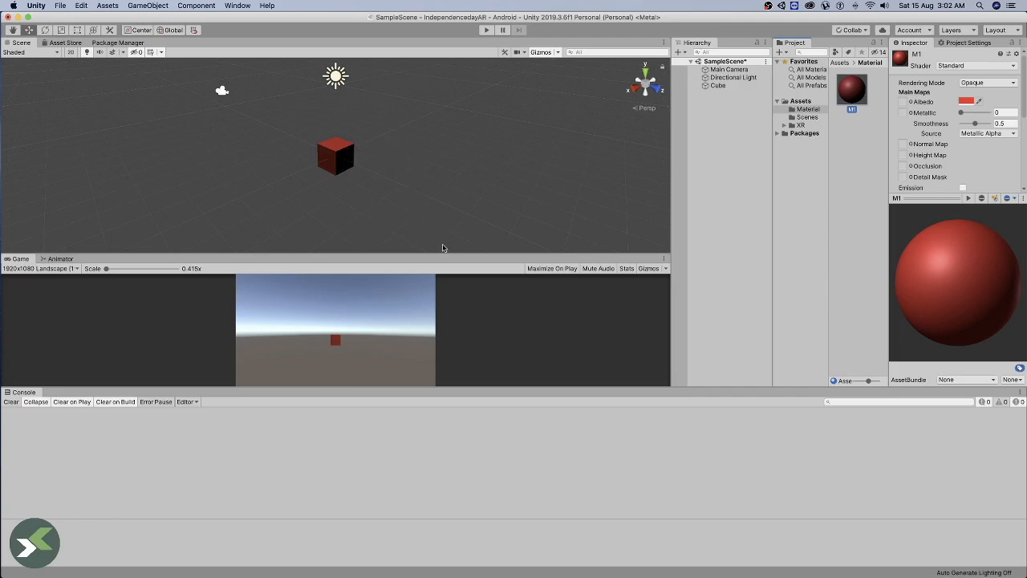
- Enlarge the Game view and delete the Main Camera from SampleScene
drag(450, 255, 457, 221)
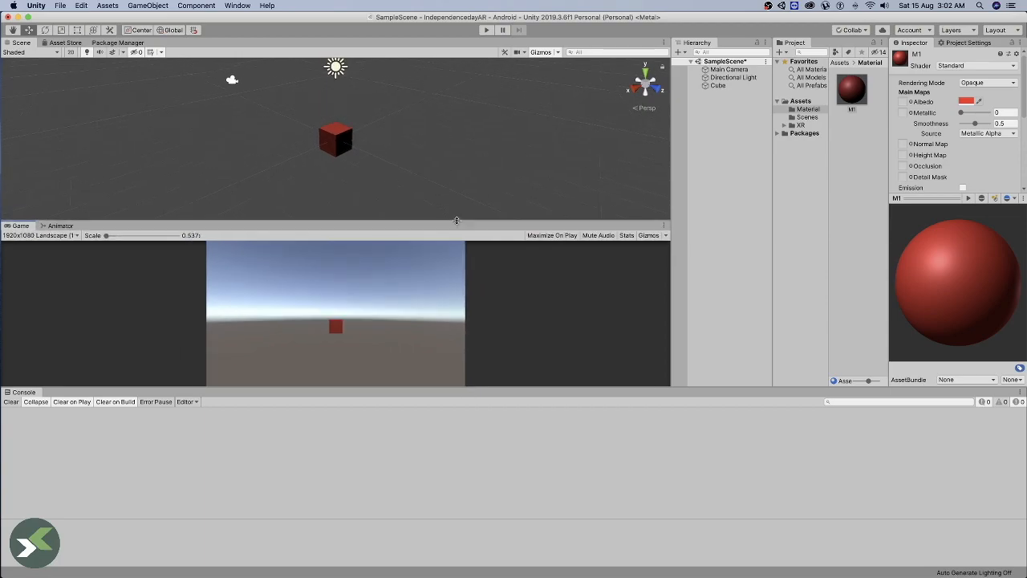
click(728, 70)
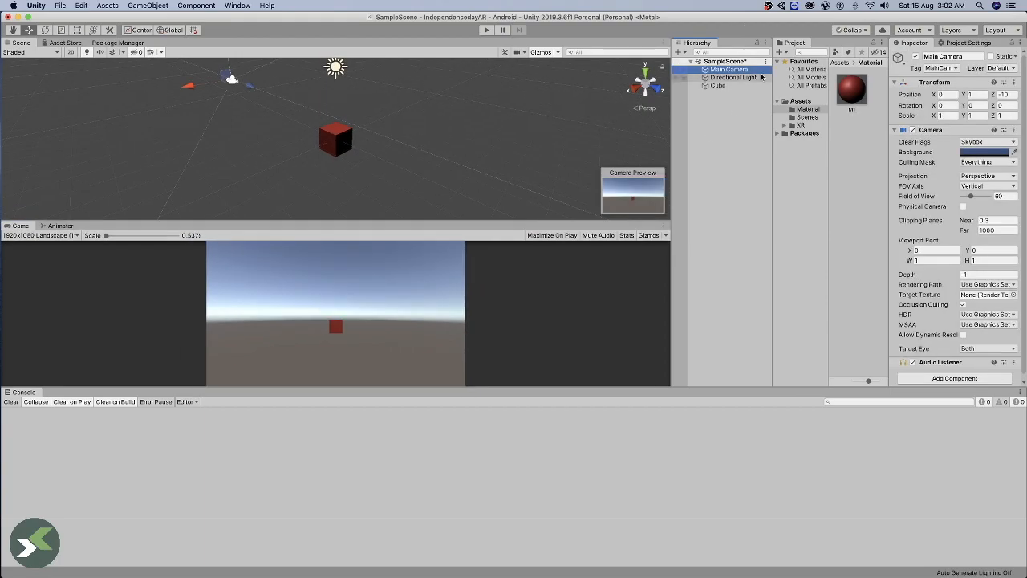
click(738, 147)
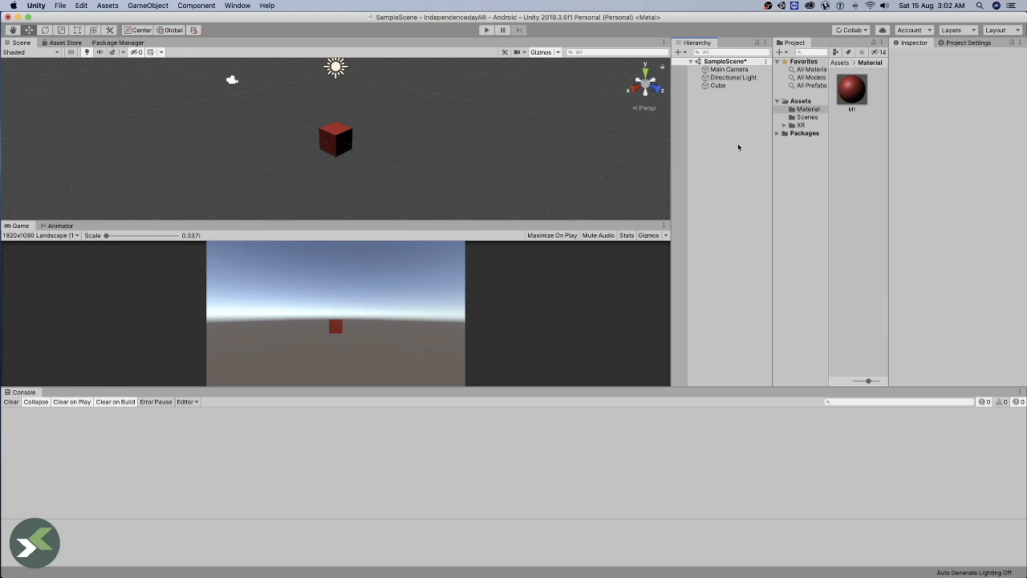
right_click(722, 70)
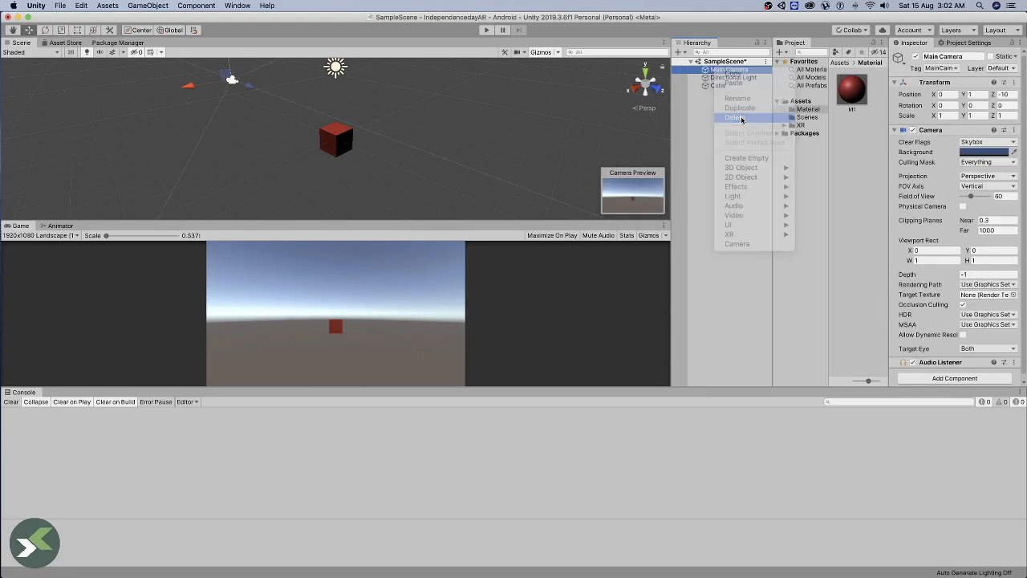
click(741, 119)
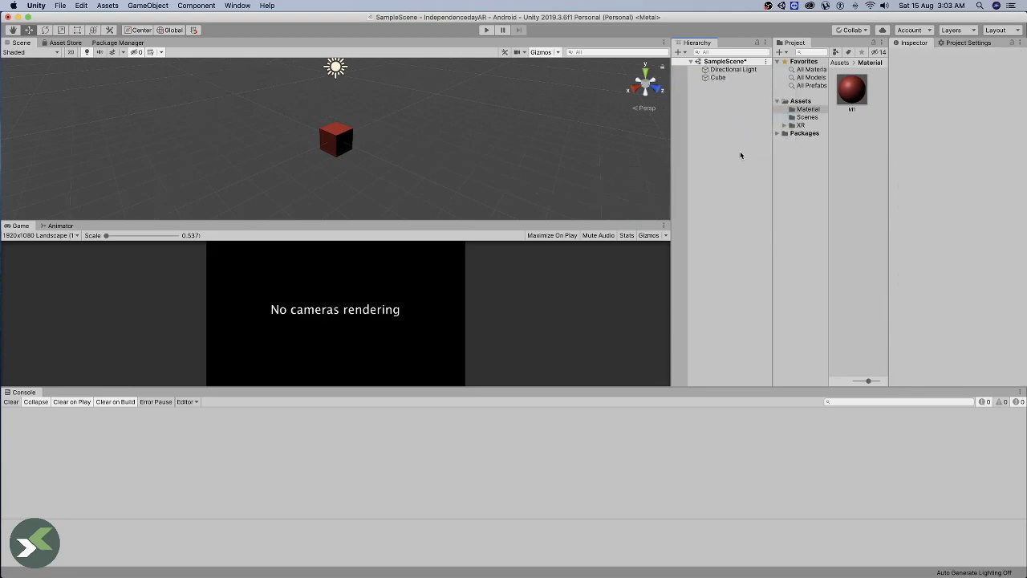
- Add an XR AR Session Origin object at the root of SampleScene
right_click(715, 116)
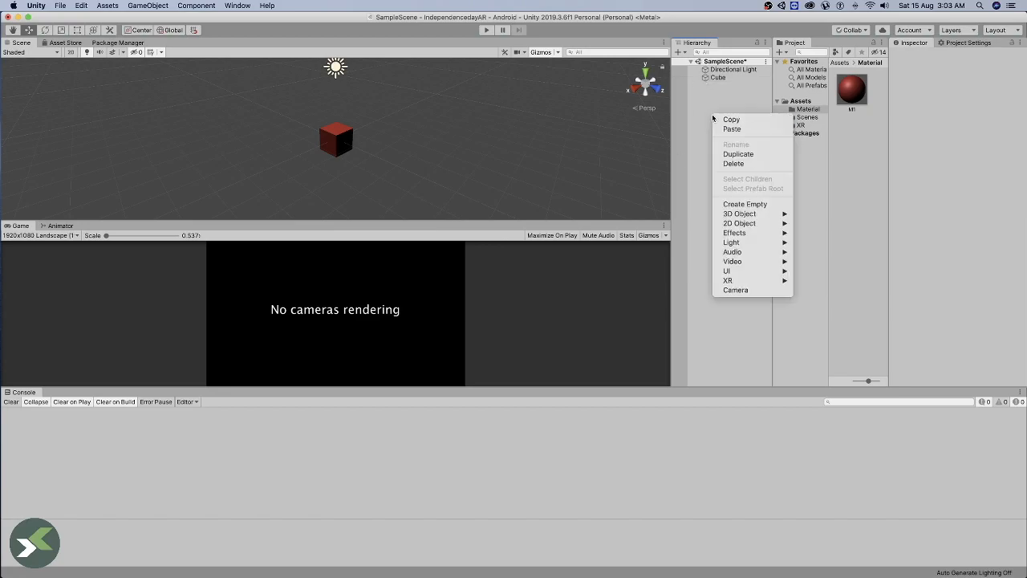
click(718, 92)
right_click(714, 88)
click(703, 98)
right_click(704, 98)
mouse_move(739, 265)
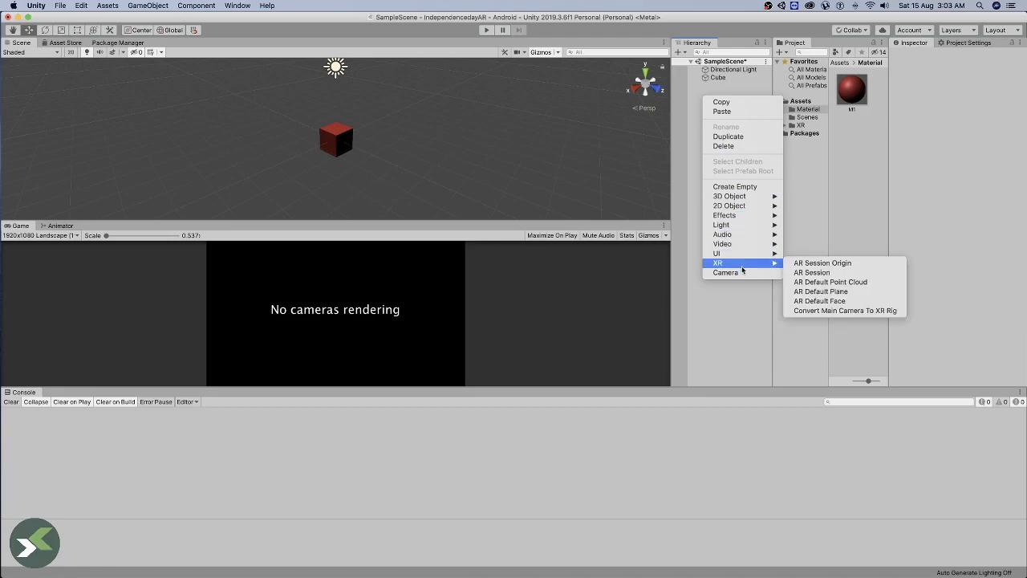
click(807, 268)
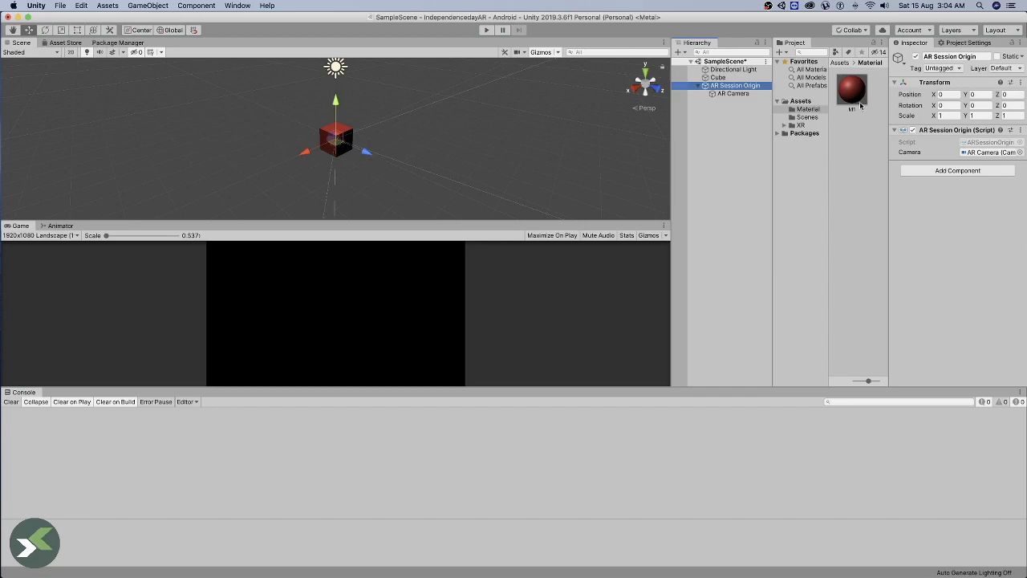
- Move the cube along Z to about 3.36 so it sits in front of the AR camera
click(743, 78)
drag(366, 152, 418, 178)
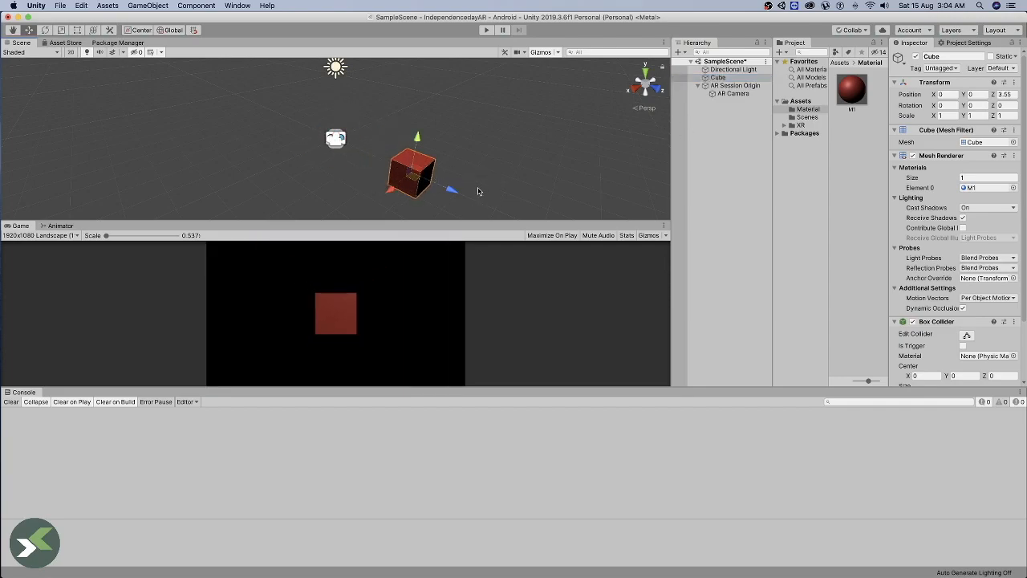
- Add an XR AR Session object to SampleScene alongside the AR Session Origin
click(736, 86)
right_click(711, 121)
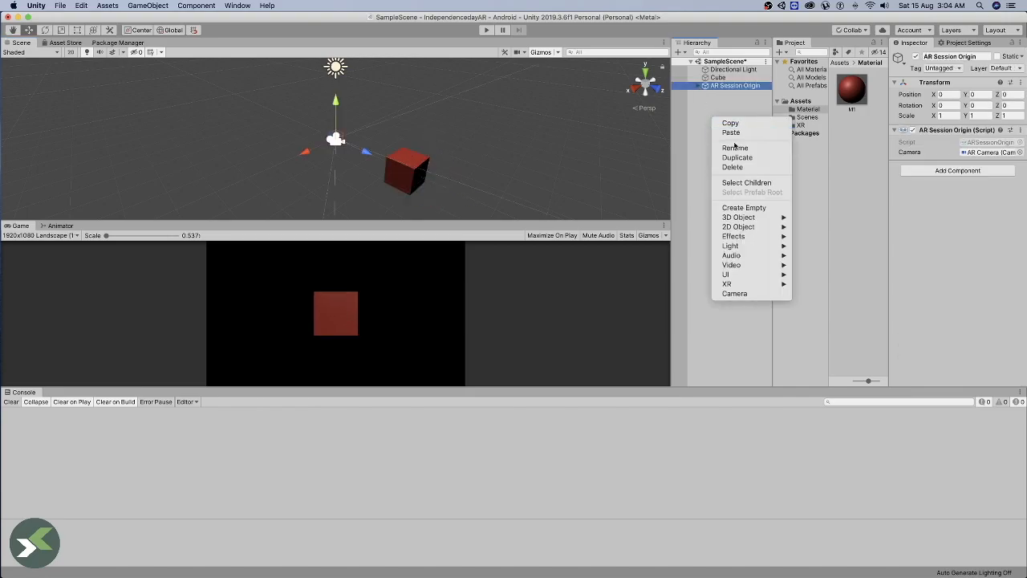
mouse_move(747, 284)
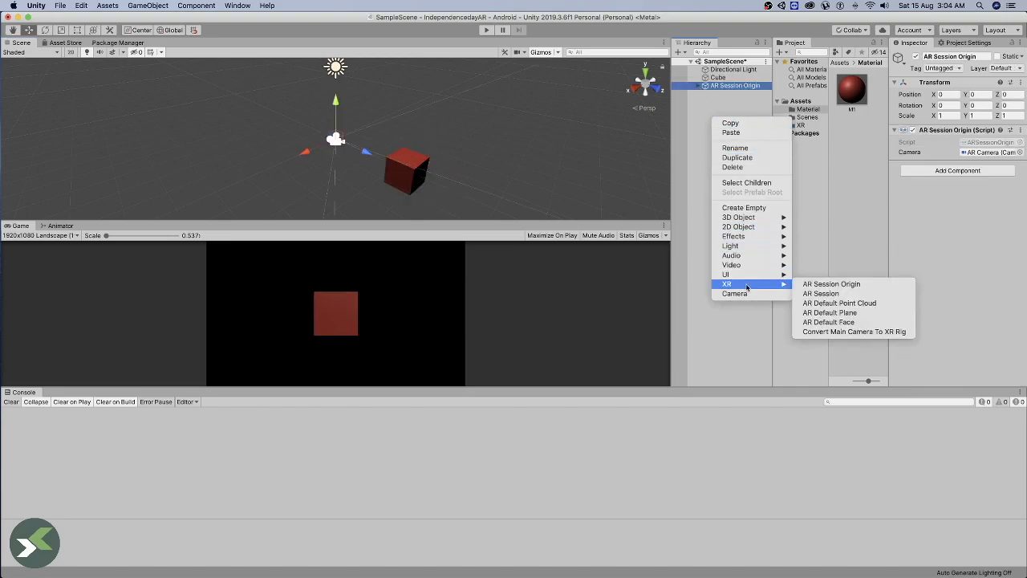
click(838, 294)
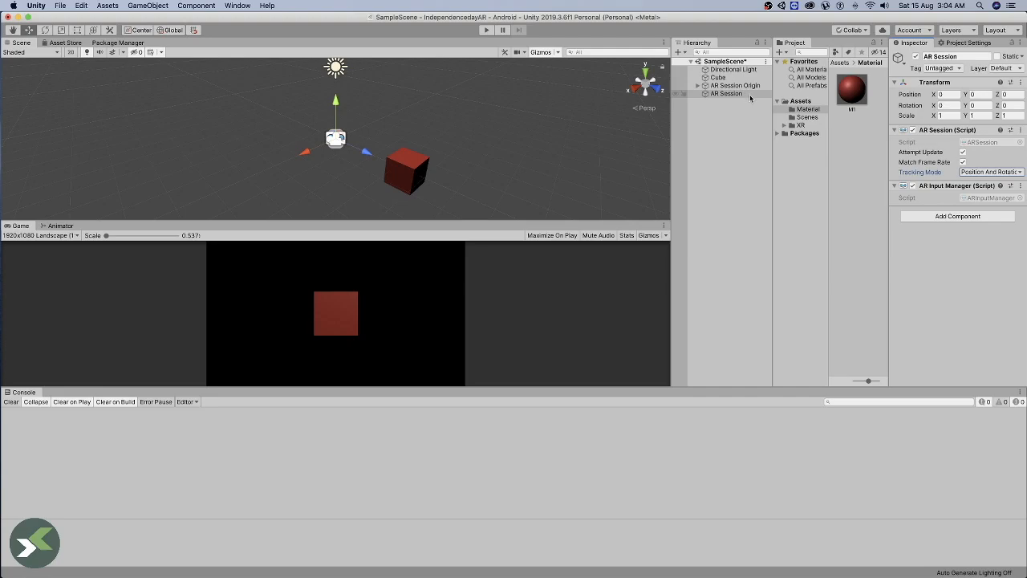
- Open the Player settings from the Android build settings and set the company name to XRDI
click(60, 6)
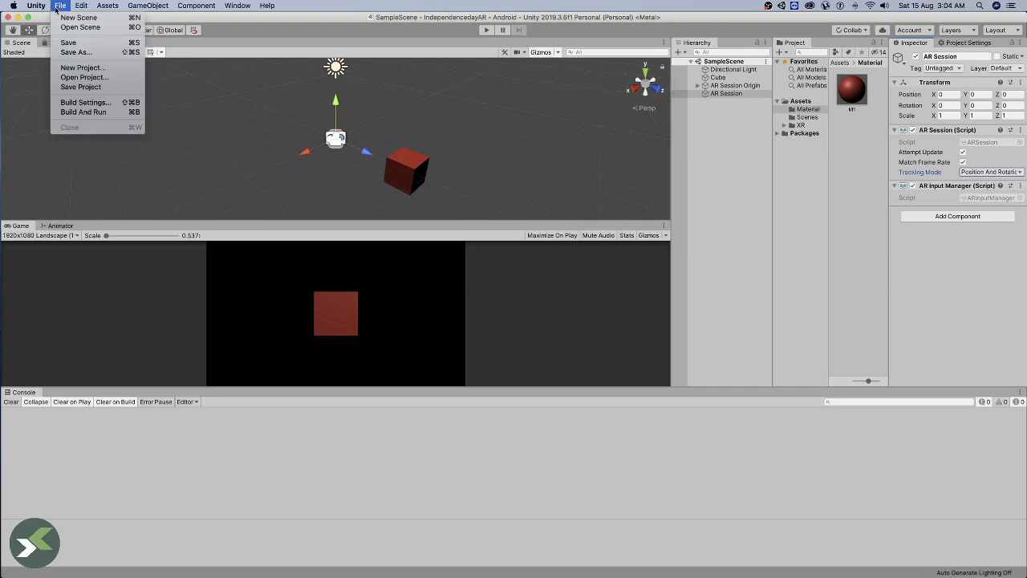
click(84, 103)
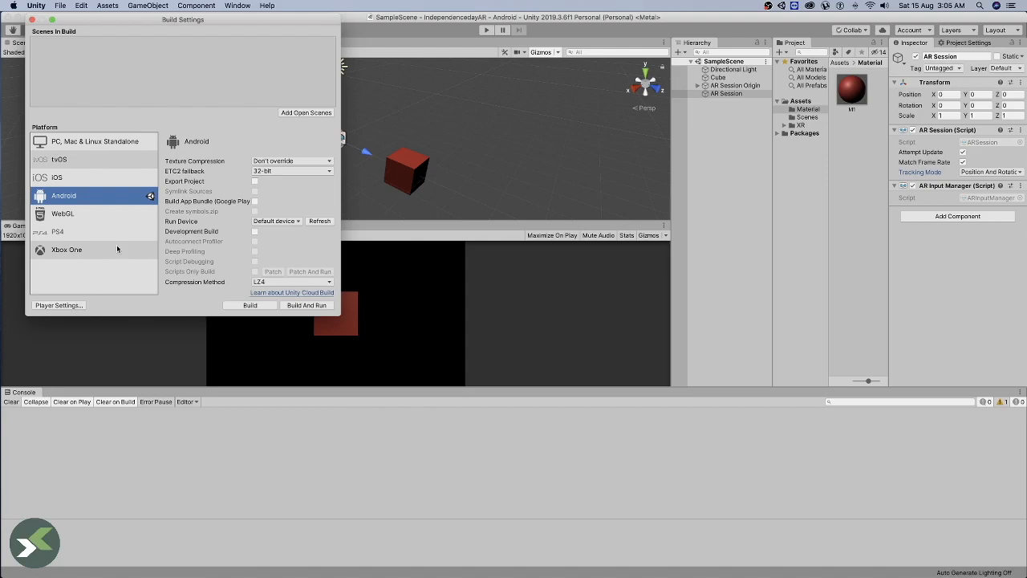
click(58, 306)
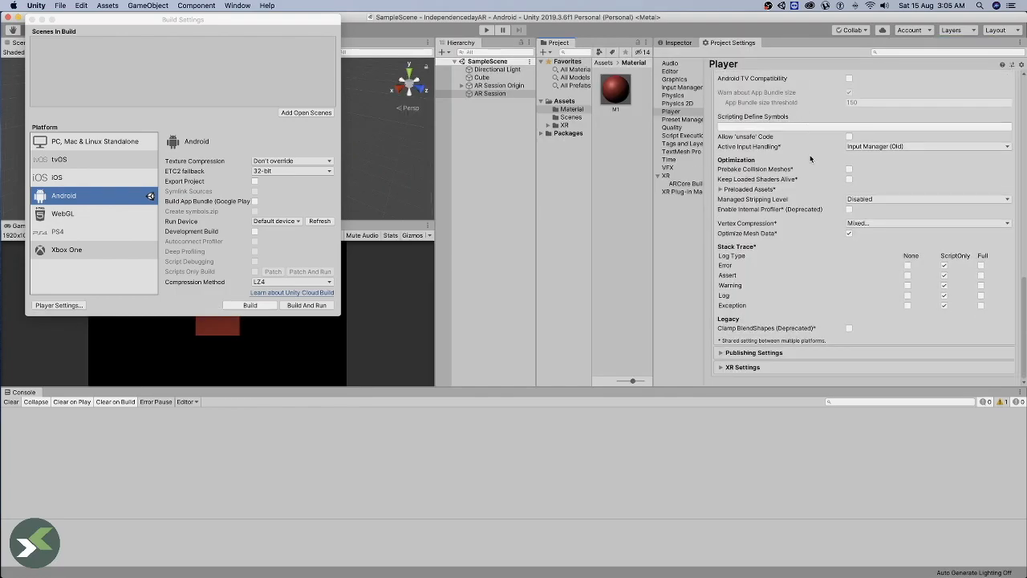
scroll(811, 158, up, 15)
click(876, 80)
double_click(876, 81)
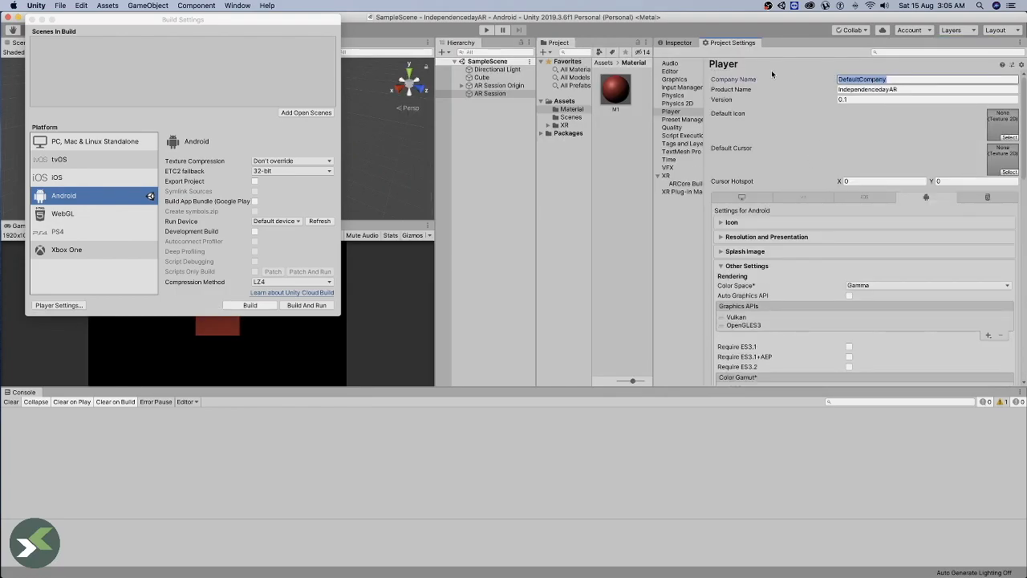
text(XRDI)
- Remove Vulkan from the Android graphics APIs in the Player settings
scroll(880, 115, down, 5)
click(746, 127)
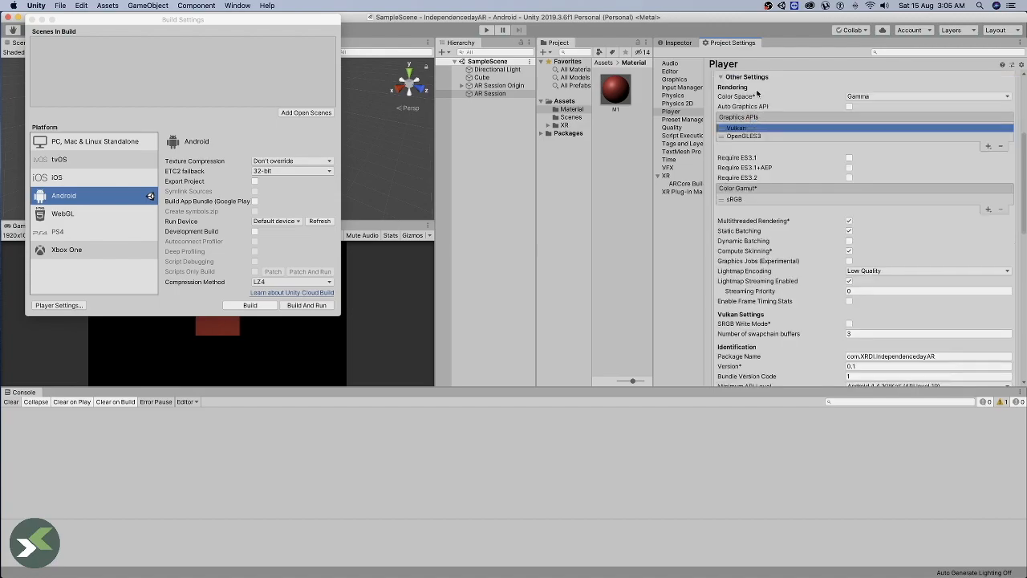
click(1001, 147)
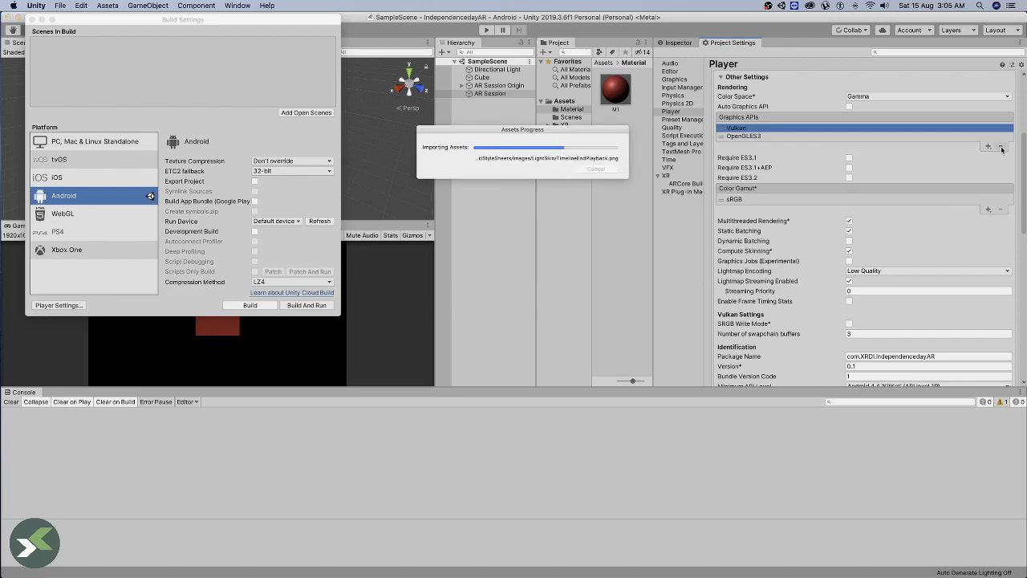
- Set the minimum Android API level to Android 8.0 'Oreo' (API level 26)
scroll(839, 193, down, 4)
click(891, 283)
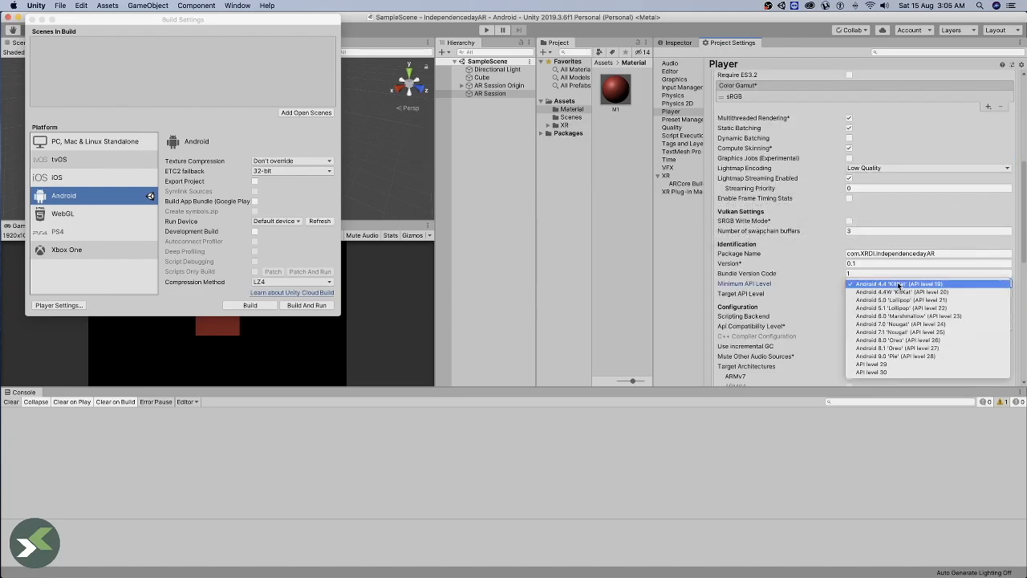
click(895, 340)
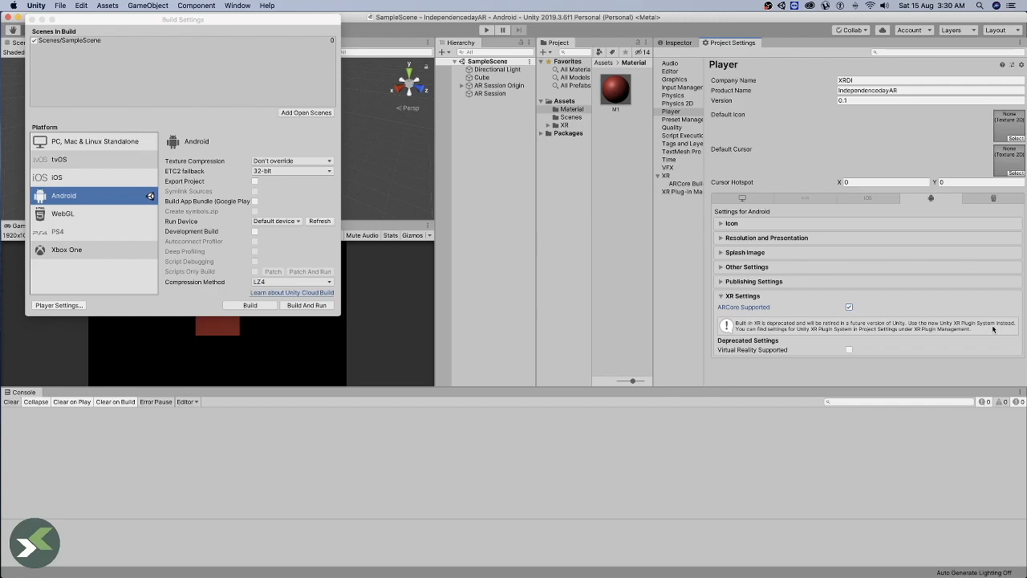
- Enable ARCore as the Android plug-in provider in XR Plug-in Management
click(675, 176)
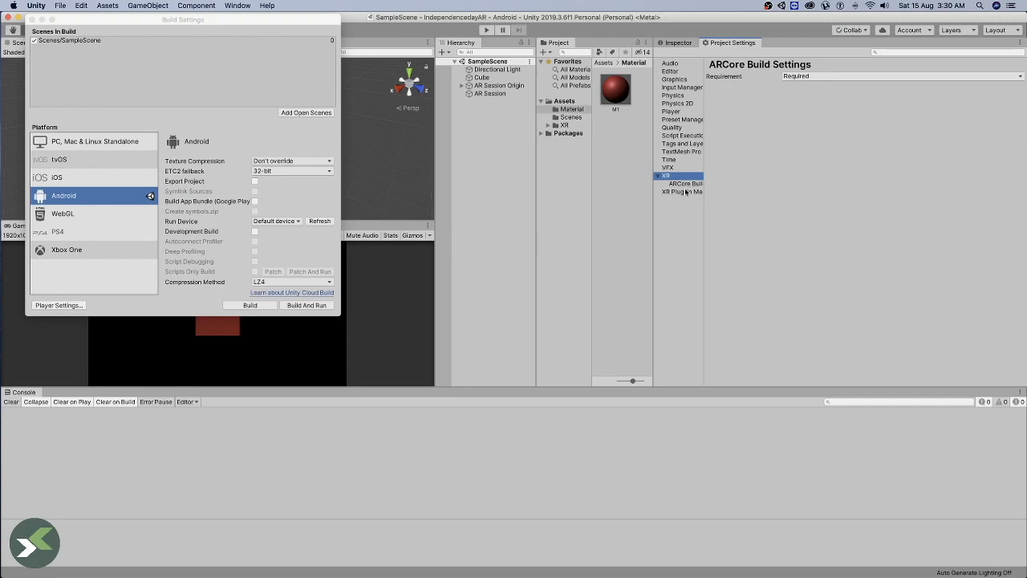
click(687, 193)
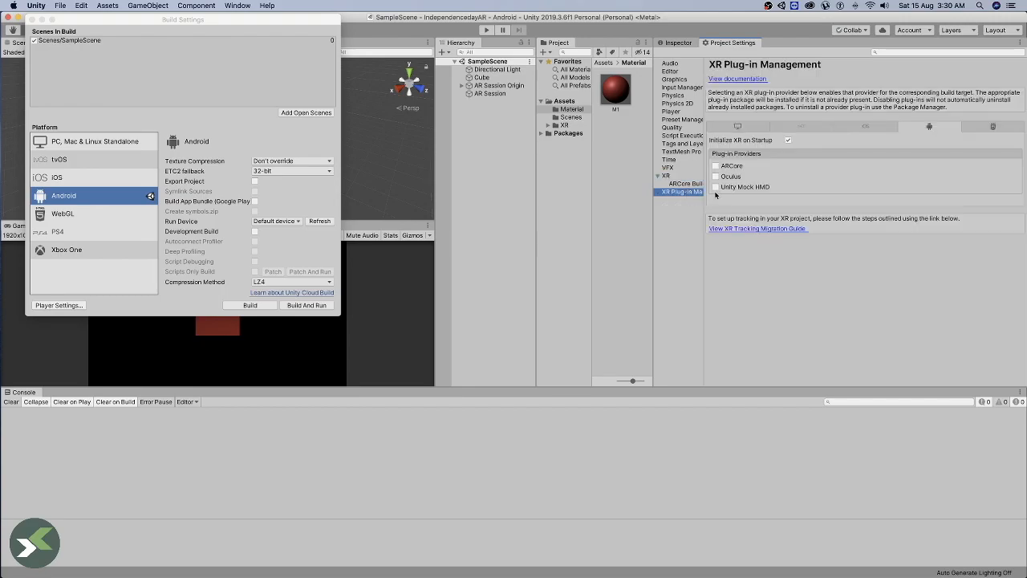
click(716, 166)
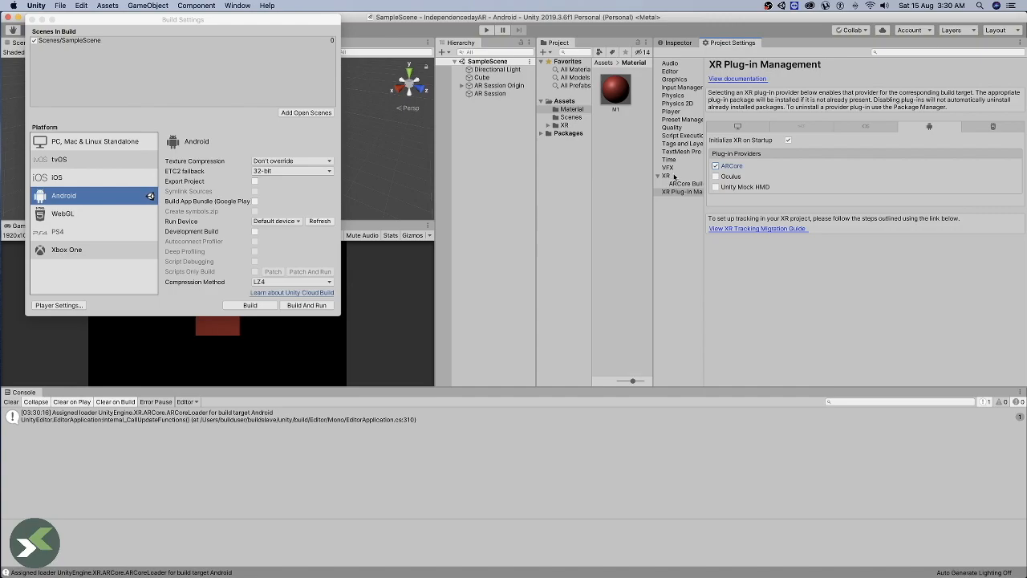
- Build the Android app and save it as Test in the IndependencedayAR folder
click(275, 307)
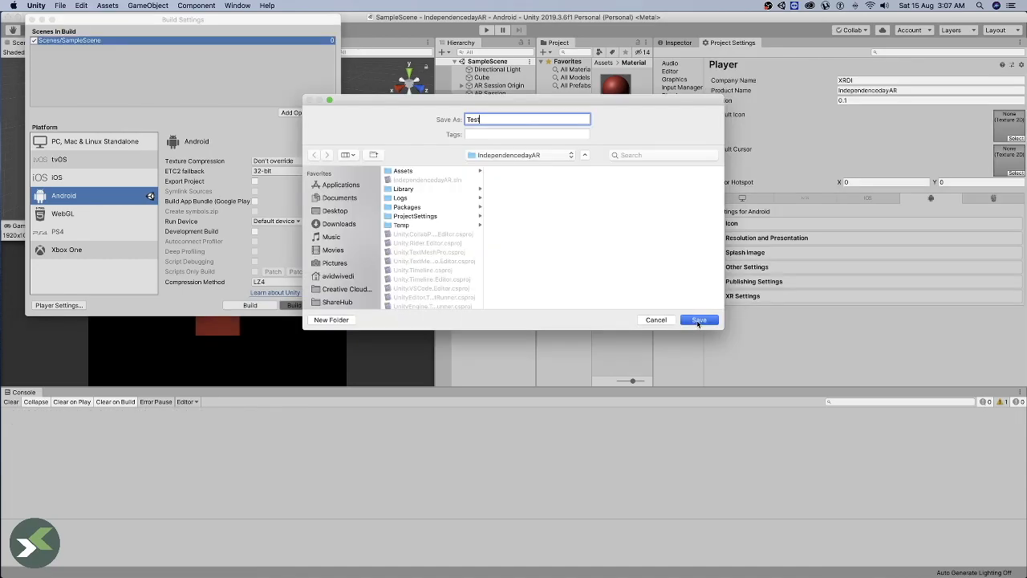
click(698, 323)
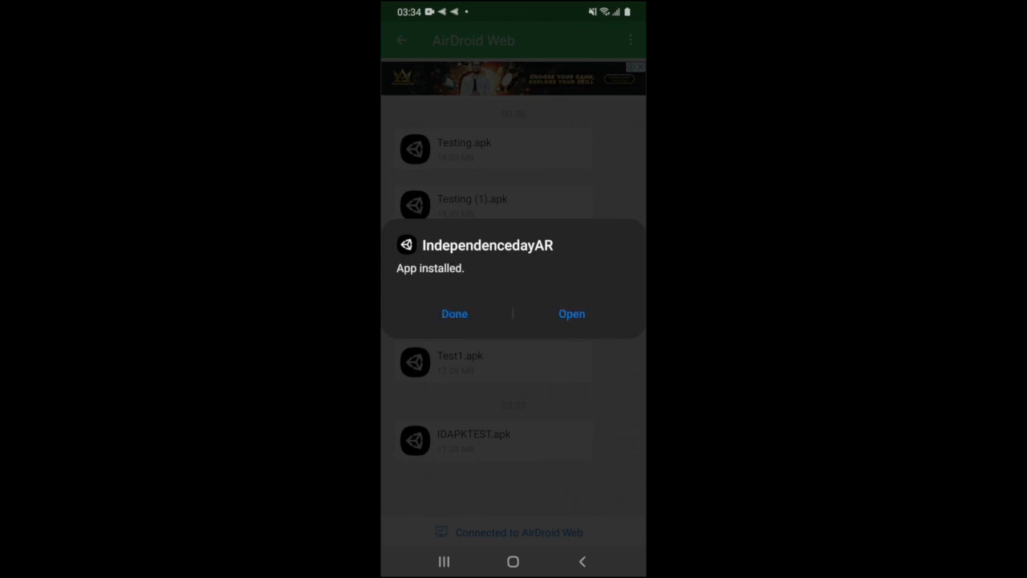
- Launch the installed IndependencedayAR app on the phone and allow it to take pictures and record video
click(571, 314)
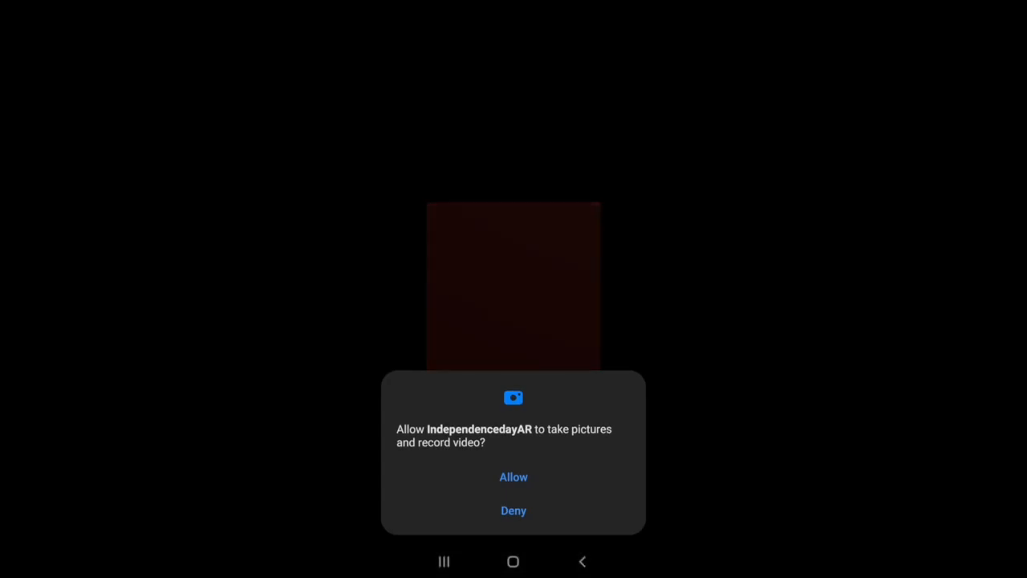
click(514, 476)
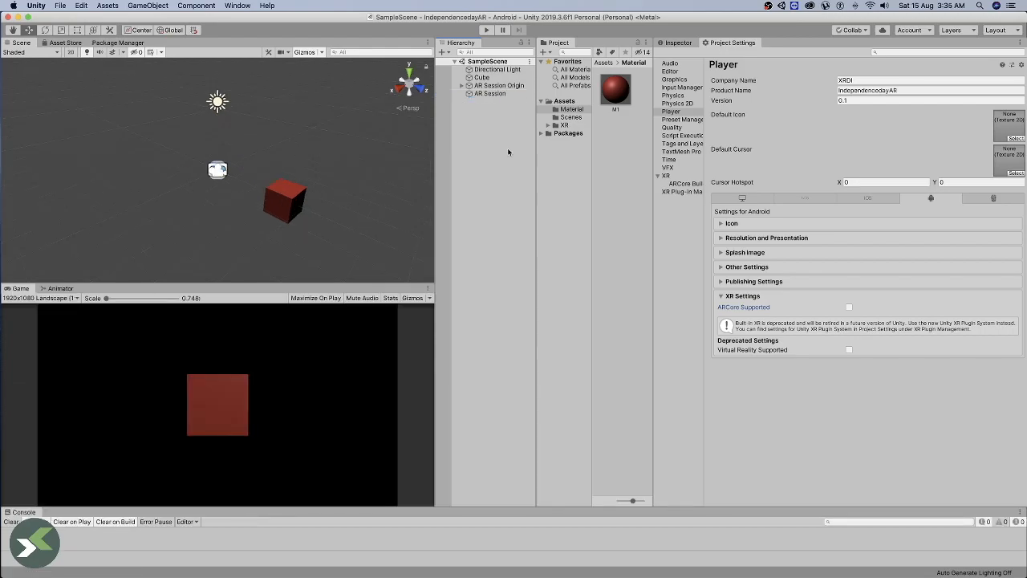
- Add a 3D cylinder to SampleScene and move it forward along Z to the cube's location
right_click(487, 139)
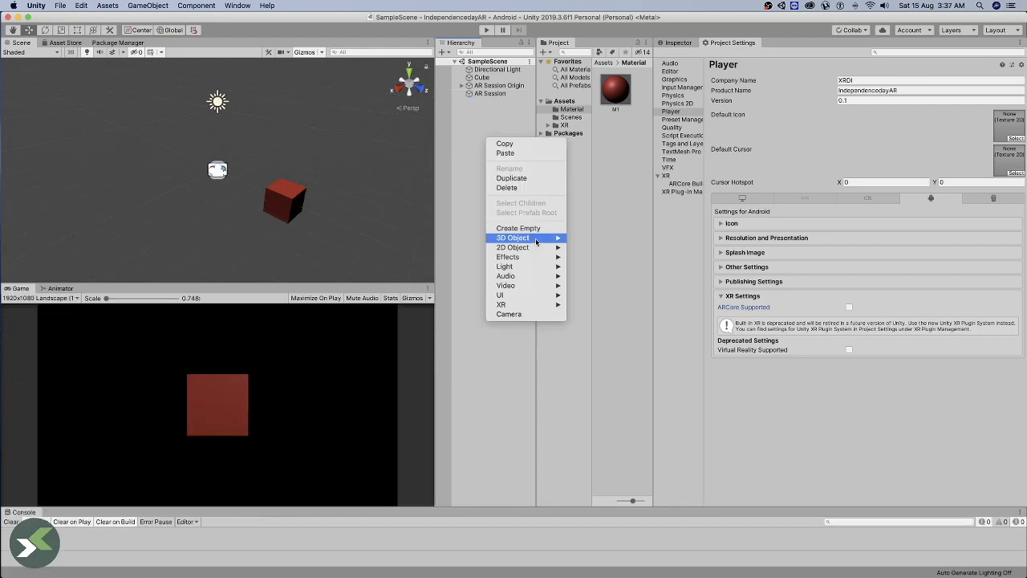
mouse_move(526, 238)
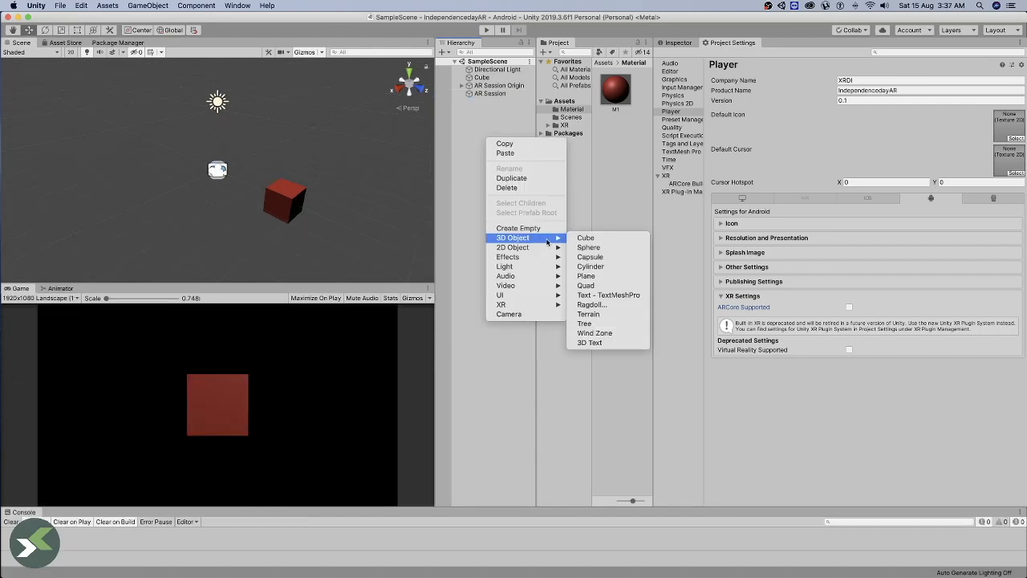
click(624, 268)
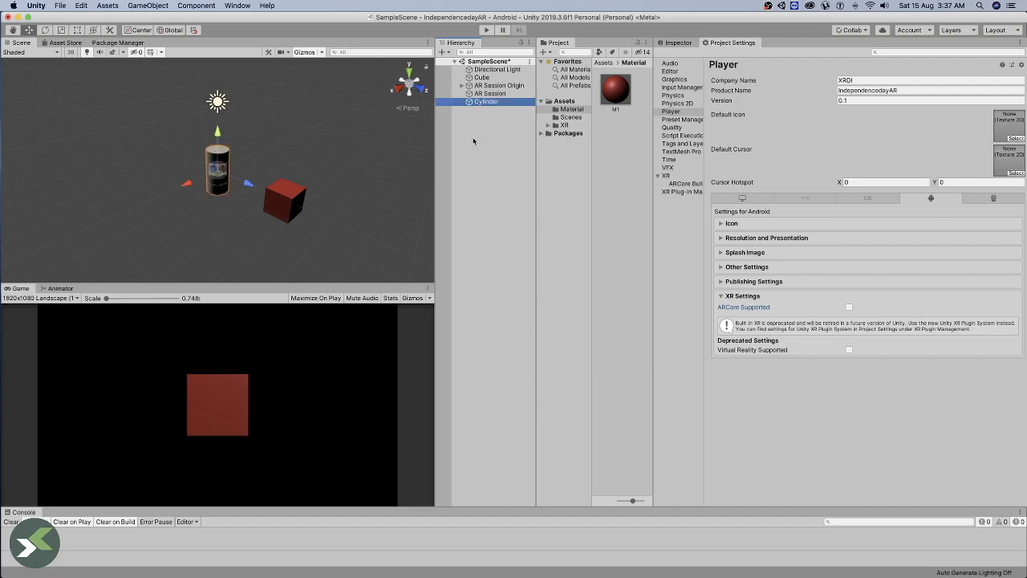
click(231, 186)
click(223, 160)
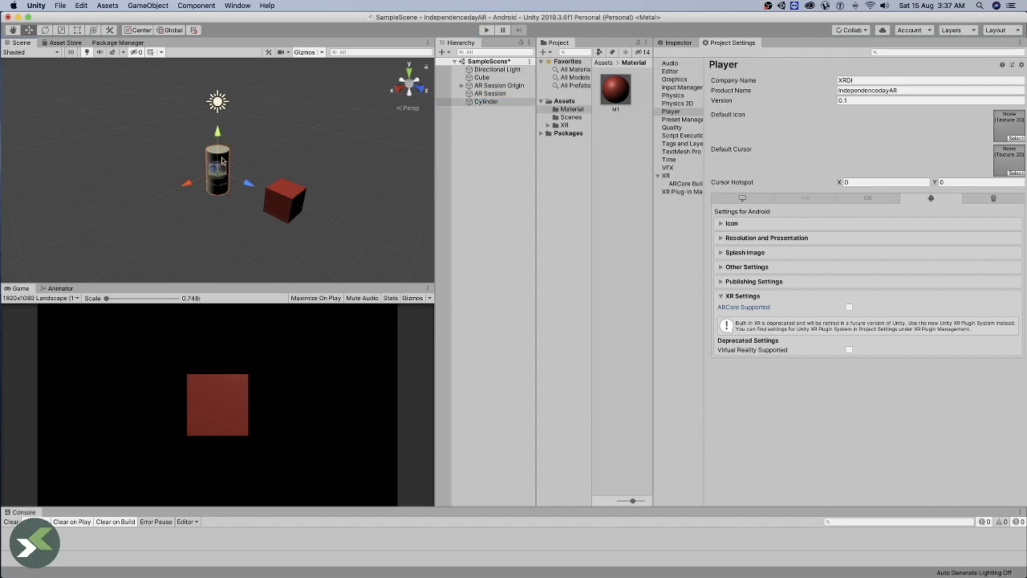
drag(250, 184, 363, 239)
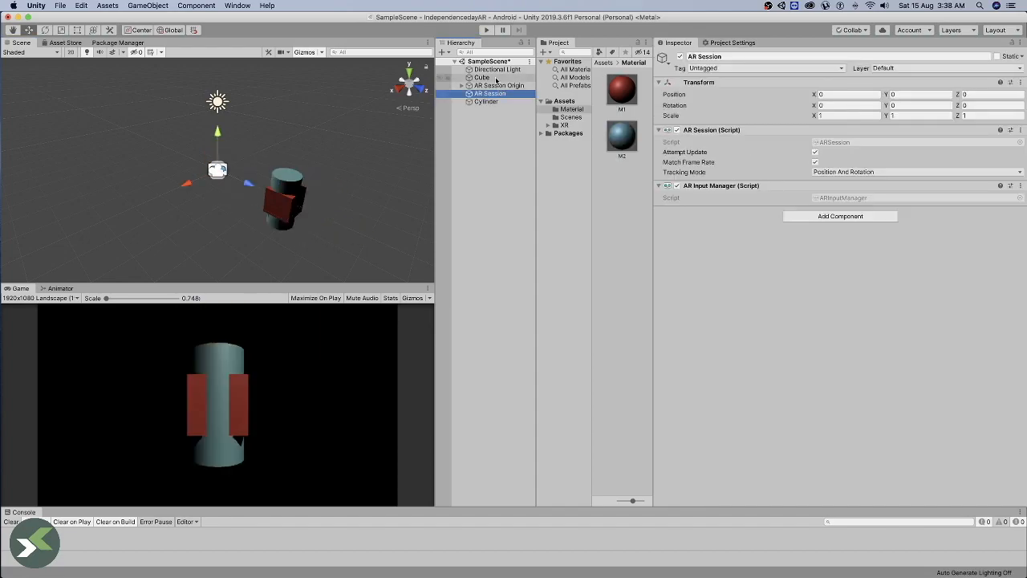
- Delete the red cube from SampleScene, keeping the cylinder
click(496, 78)
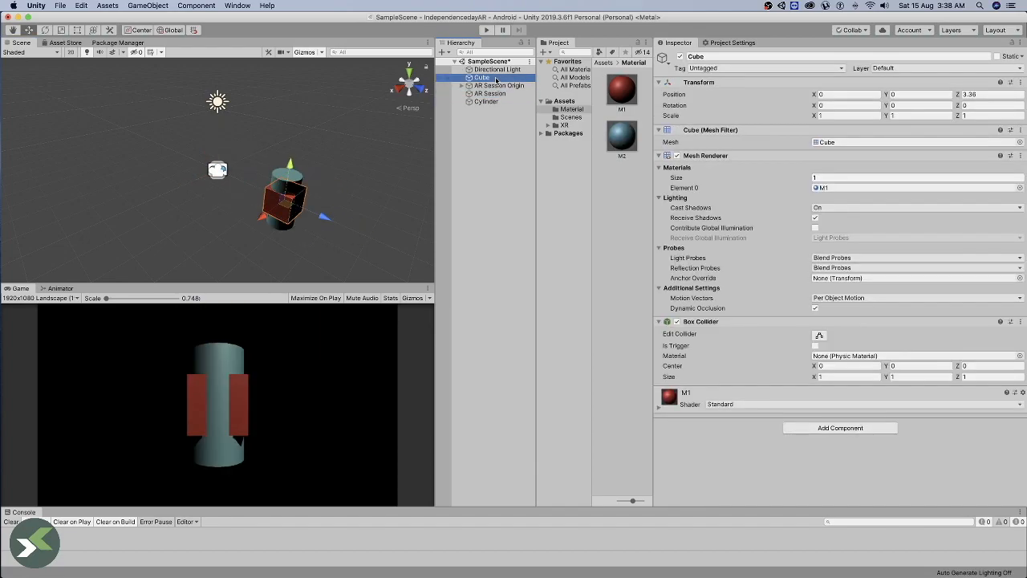
right_click(496, 79)
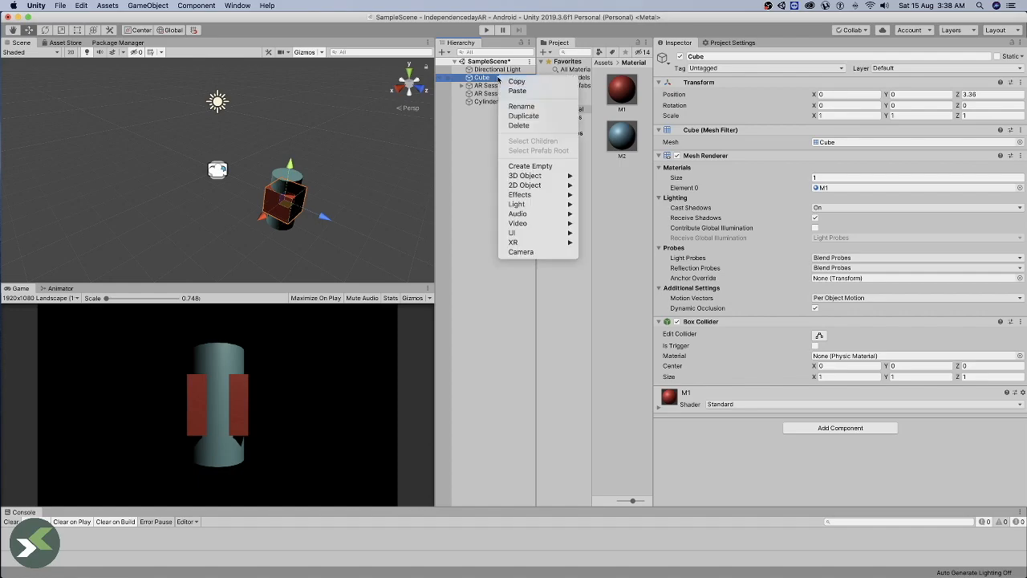
key(Escape)
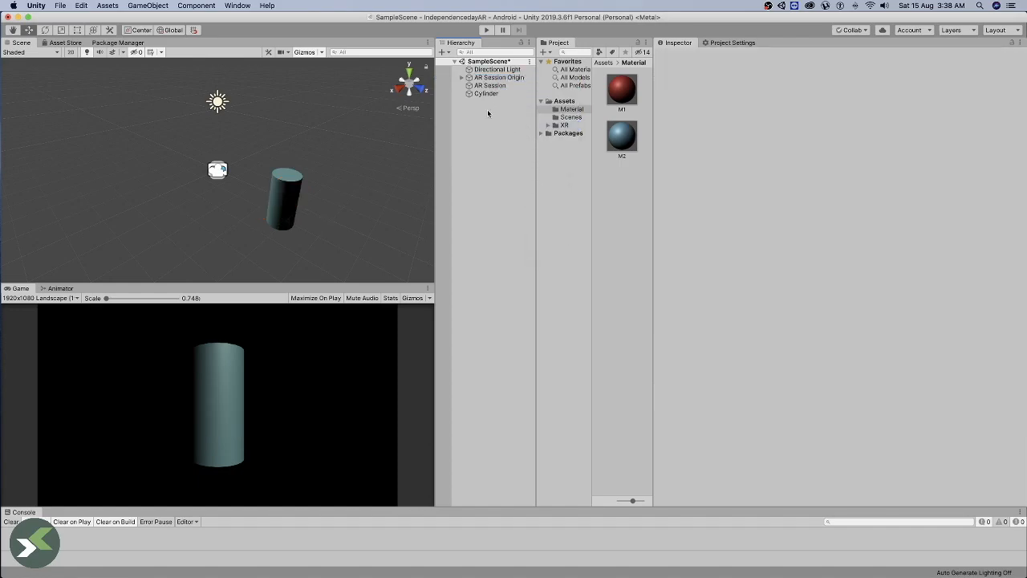
- Flatten the cylinder into a wide disc scaled about 1.47 × 0.17 × 1.47 and lower it to about Y -1.08
click(492, 94)
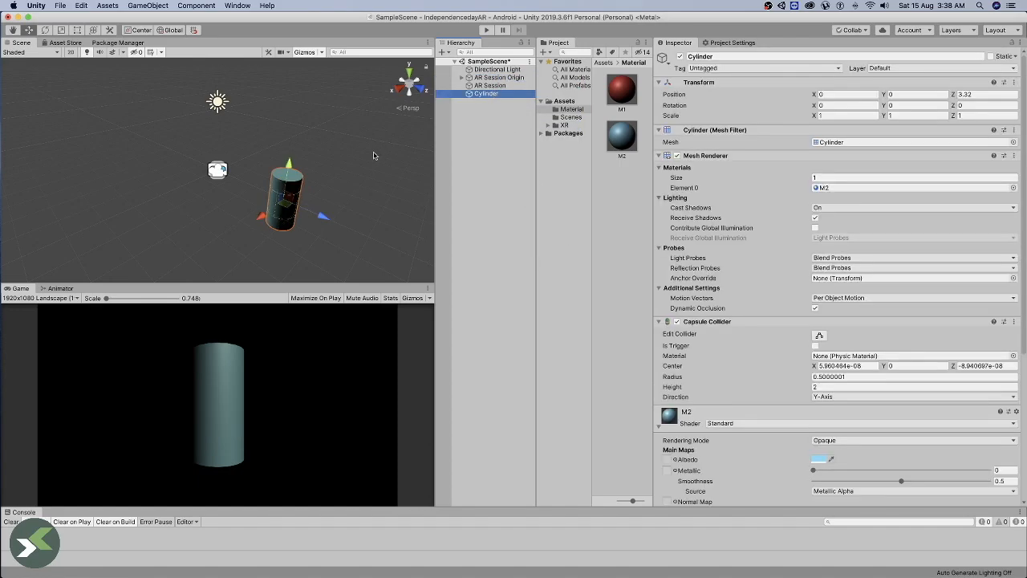
key(r)
drag(289, 164, 290, 195)
click(507, 167)
click(490, 85)
click(493, 94)
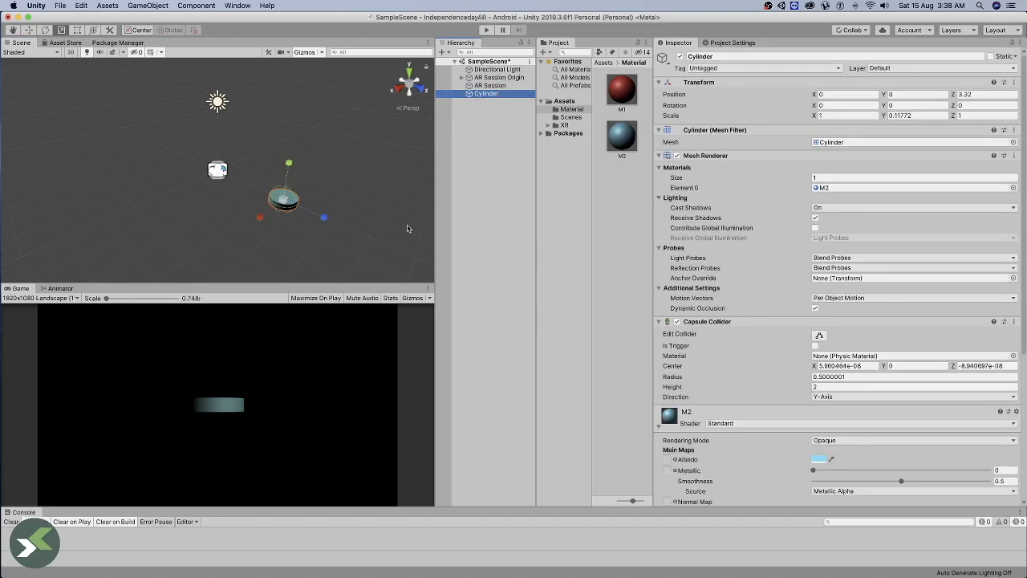
mouse_move(291, 200)
mouse_down()
mouse_move(332, 204)
mouse_move(309, 203)
mouse_move(298, 190)
mouse_up()
key(w)
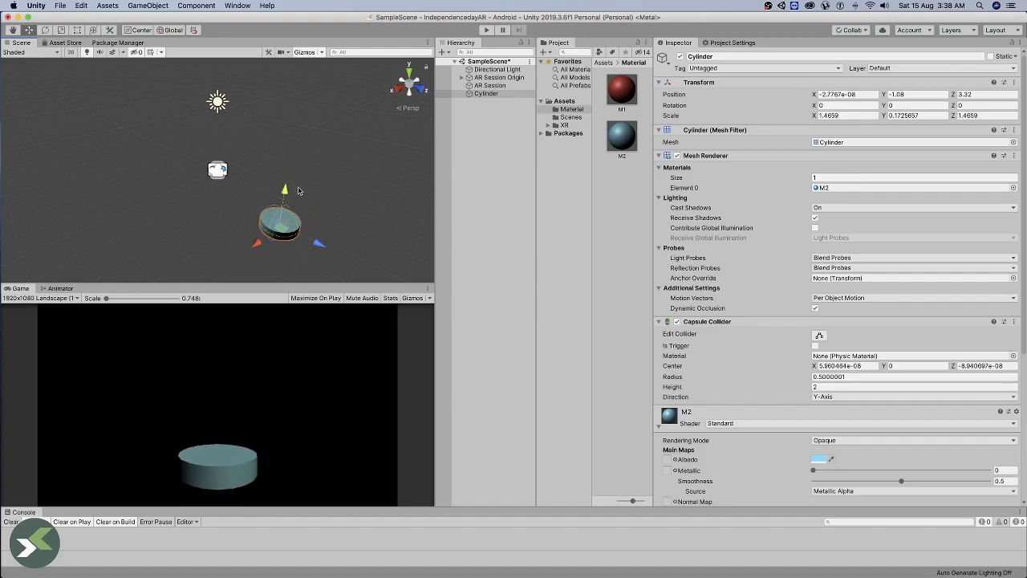
- Duplicate the disc as a second tier, scaled to about 1.09 × 0.13 × 1.09 and raised to about Y -0.79
key(super+d)
drag(286, 192, 290, 187)
key(r)
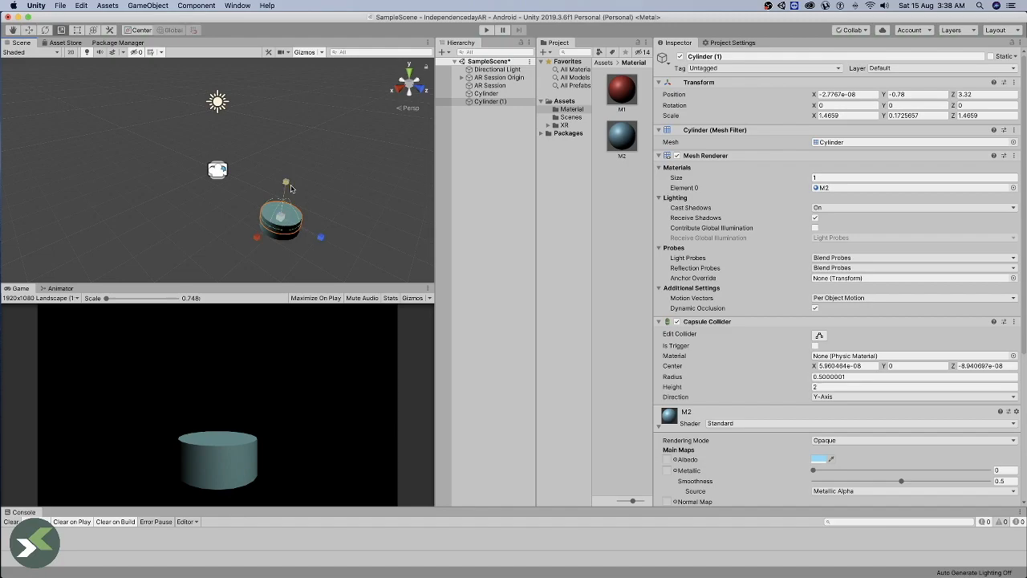
drag(282, 216, 275, 225)
key(w)
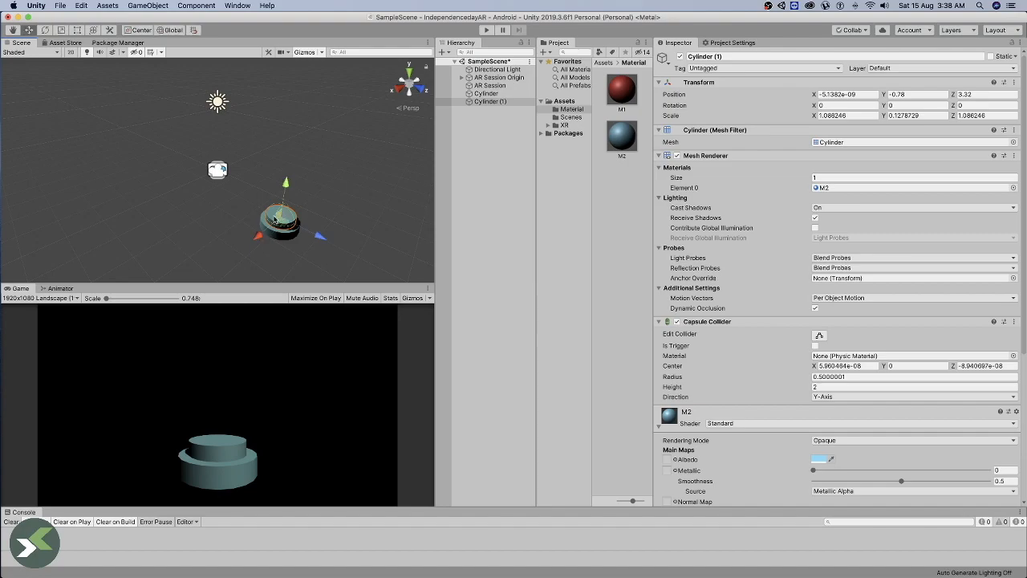
drag(287, 186, 287, 188)
- Duplicate the second disc and scale the copy uniformly down to about 0.65 × 0.08 × 0.65 as the third tier
key(super+d)
click(510, 159)
click(506, 110)
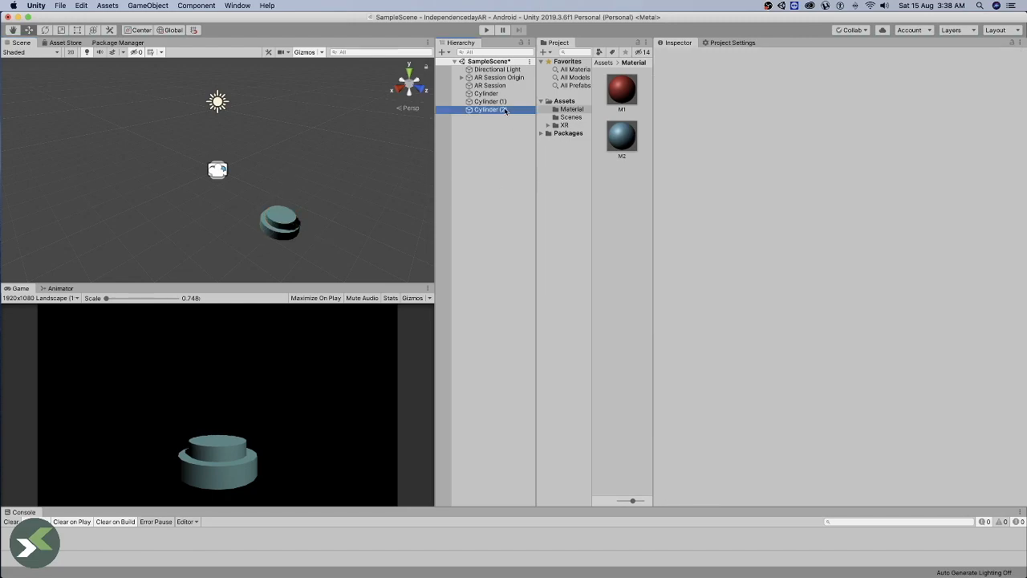
key(r)
drag(281, 218, 283, 244)
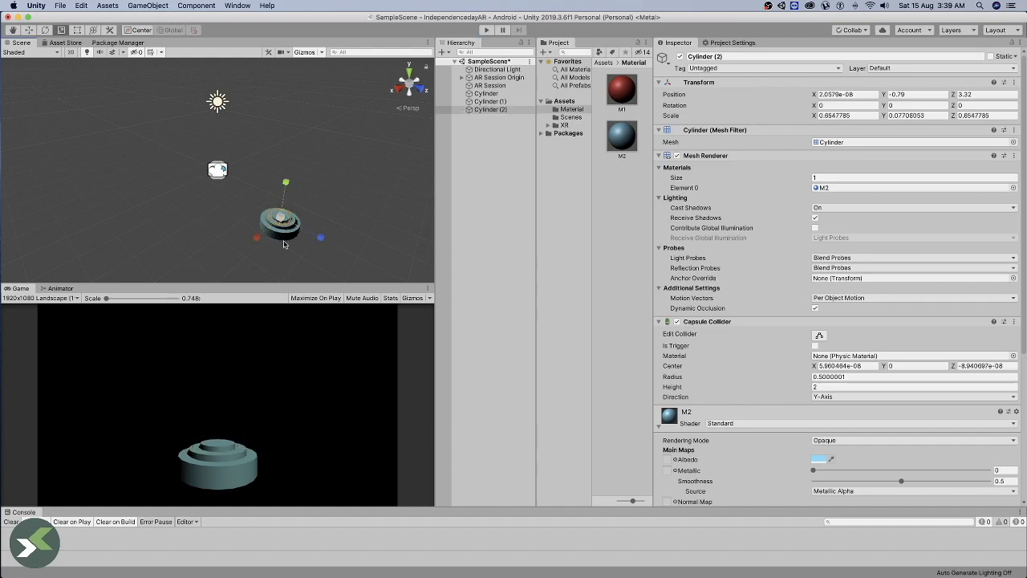
click(456, 219)
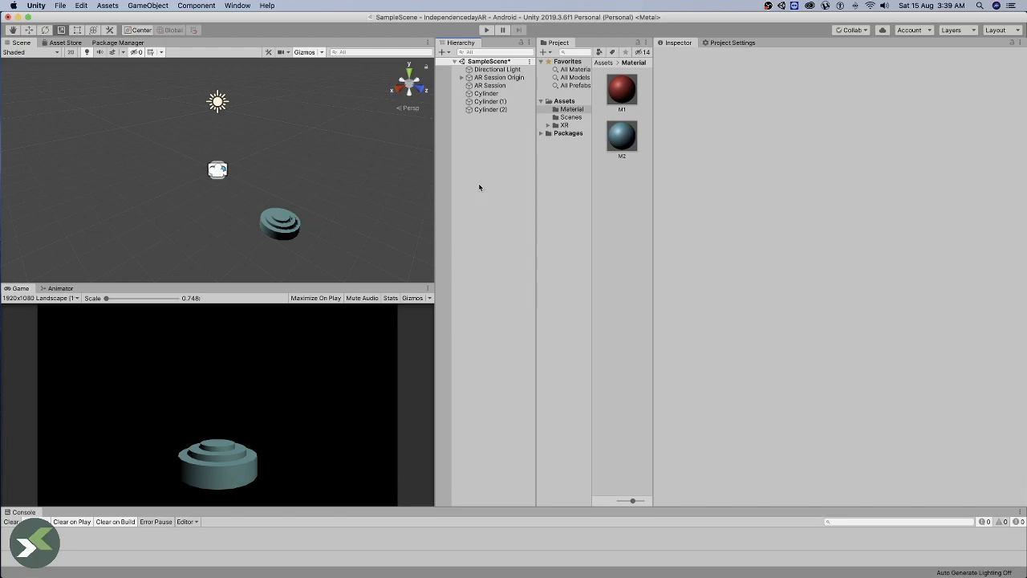
- Duplicate the third disc and reshape the copy into a thin pole, scaled about 0.10 × 1.09 × 0.10 at Y 0.15
click(491, 110)
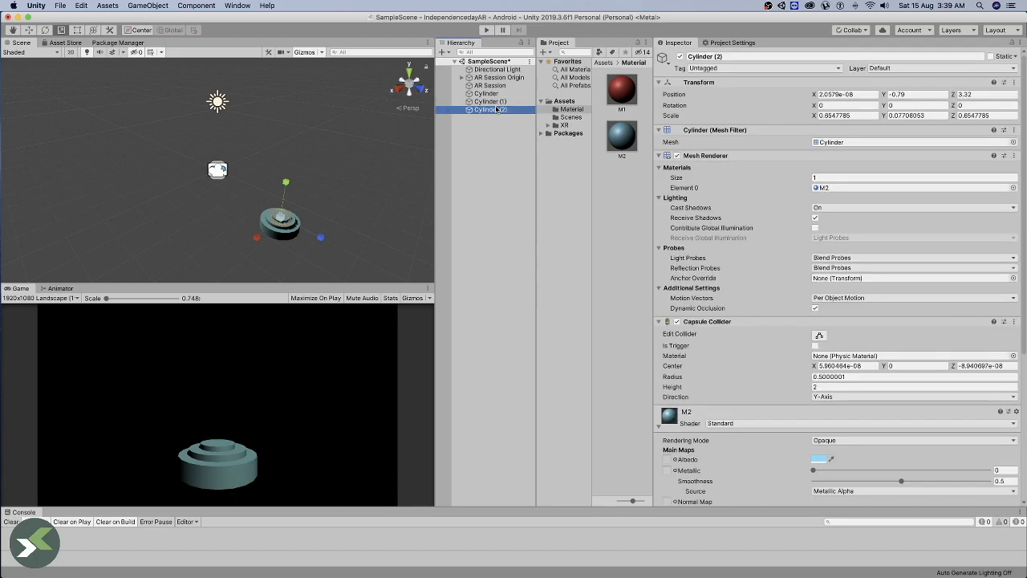
key(super+d)
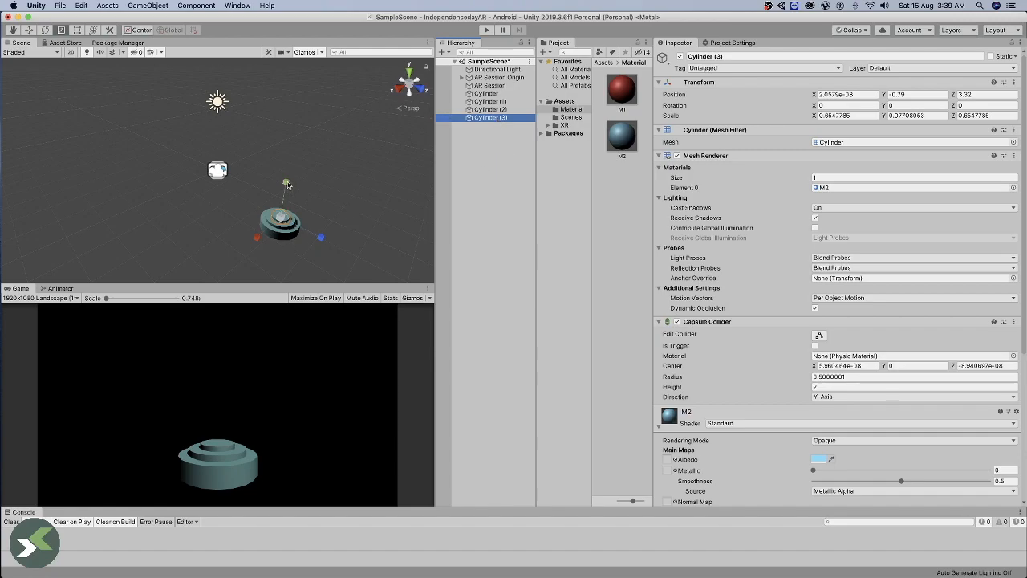
drag(288, 185, 313, 2)
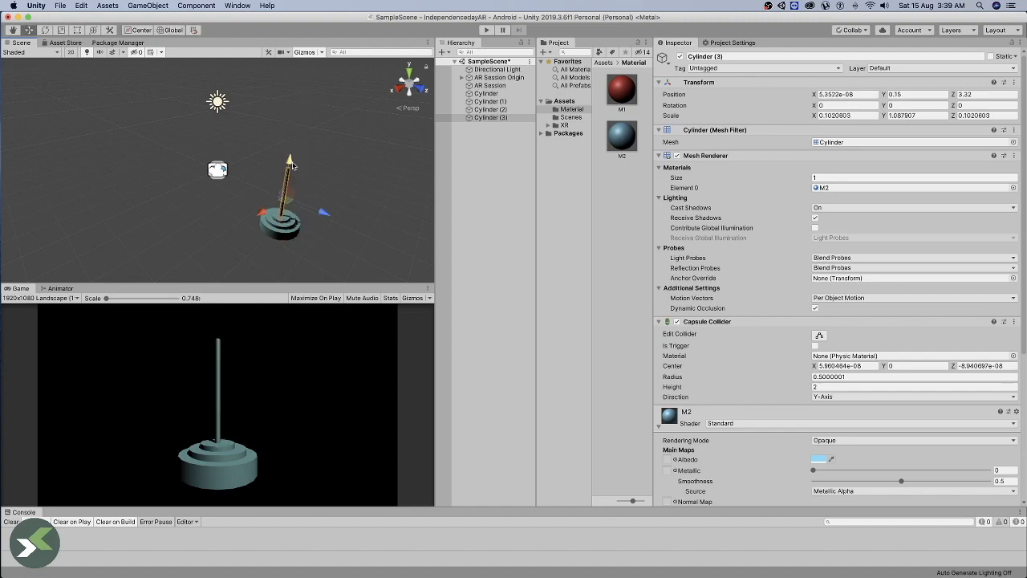
- Lengthen the pole to a Y scale of about 2.10 and raise it to Y 1.33 so it stands on the base
key(r)
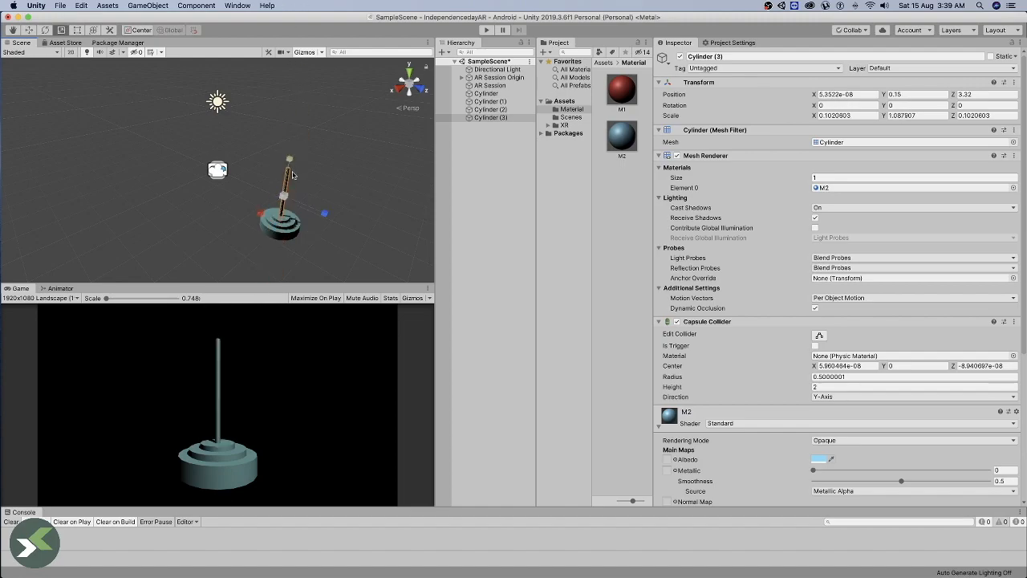
drag(290, 162, 294, 138)
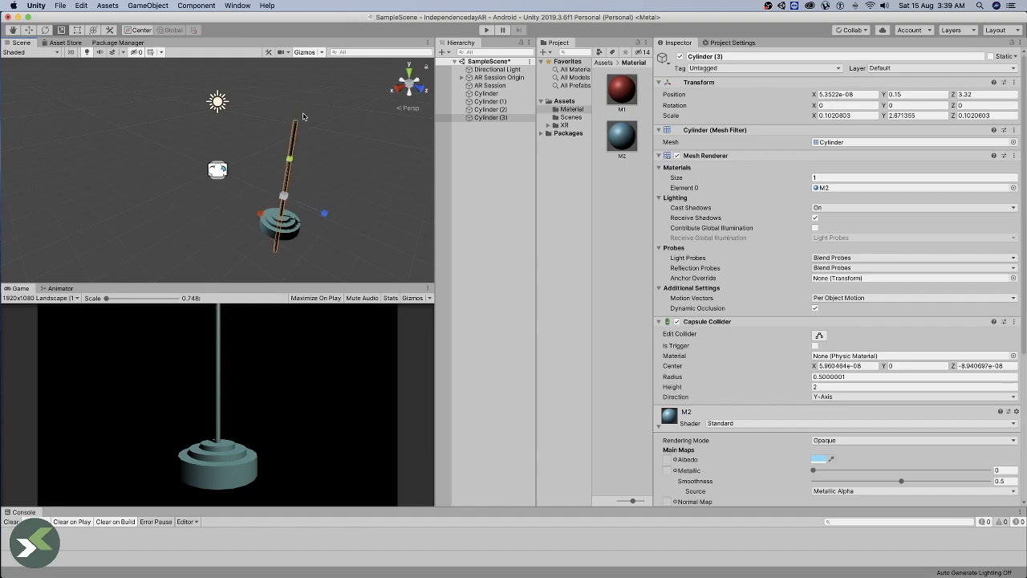
key(w)
drag(286, 180, 298, 135)
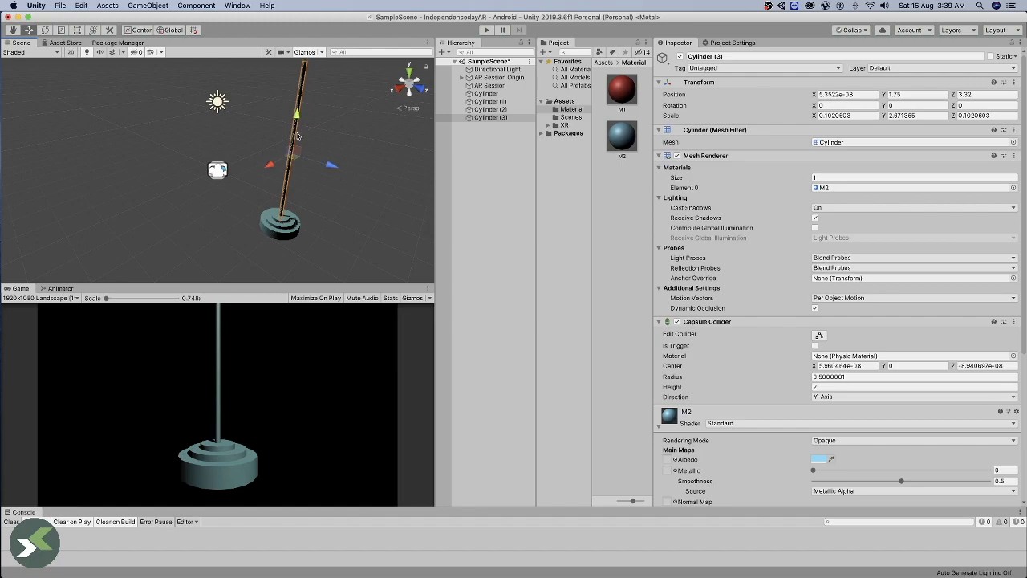
scroll(274, 138, up, 4)
scroll(276, 138, down, 4)
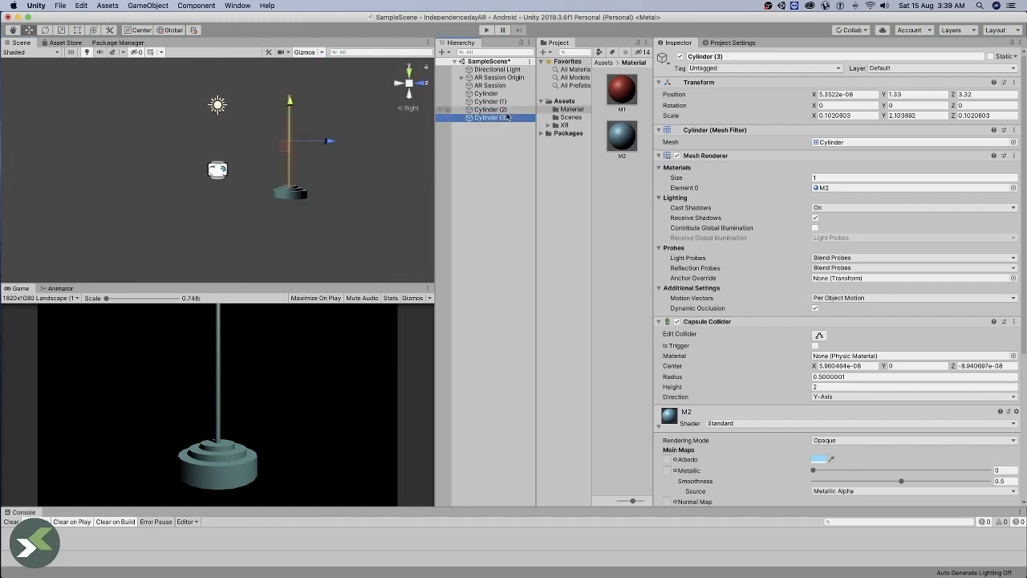
- Duplicate material M2 as M3 and set its albedo to near-black 030505
click(621, 138)
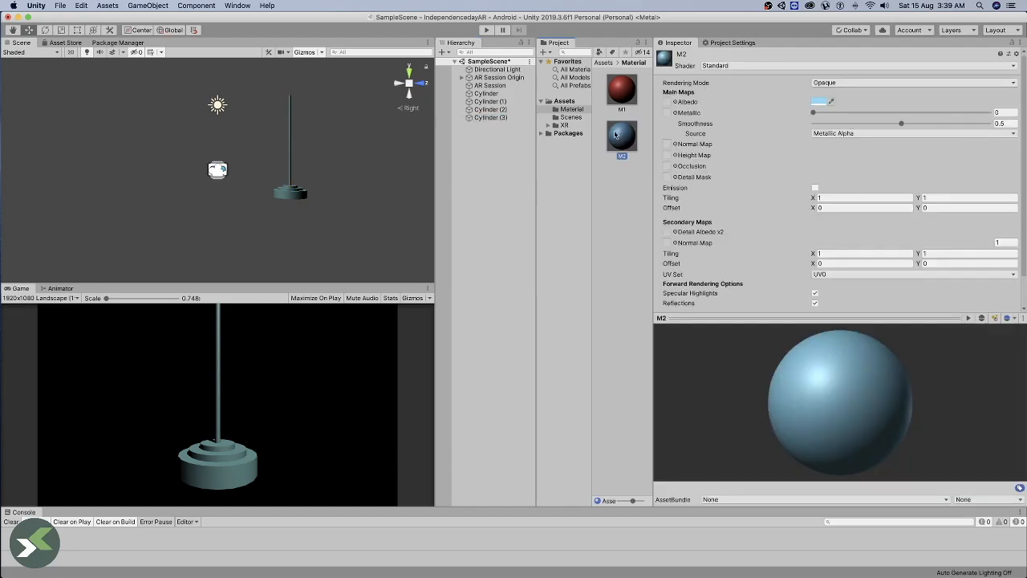
key(super+d)
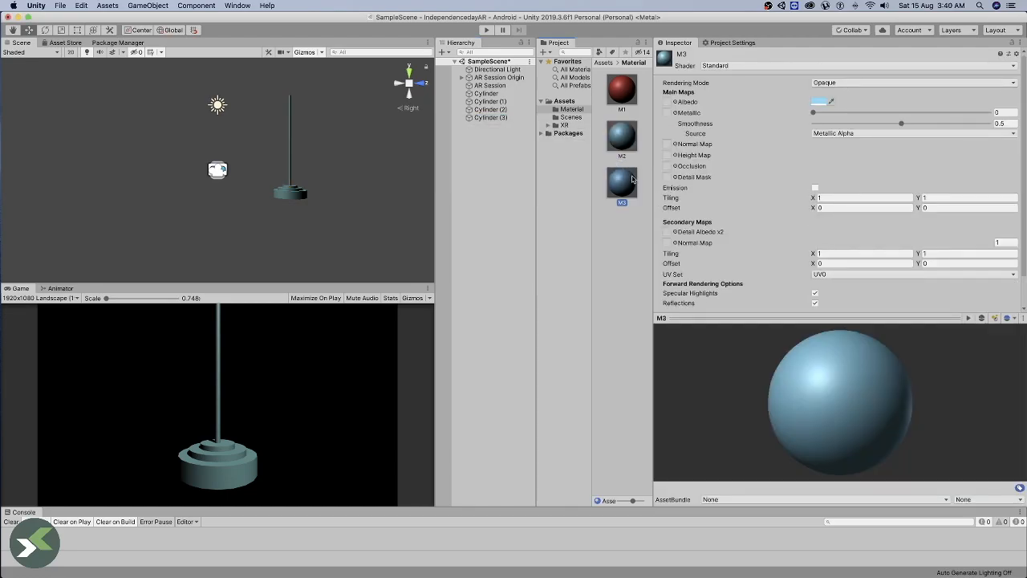
click(820, 104)
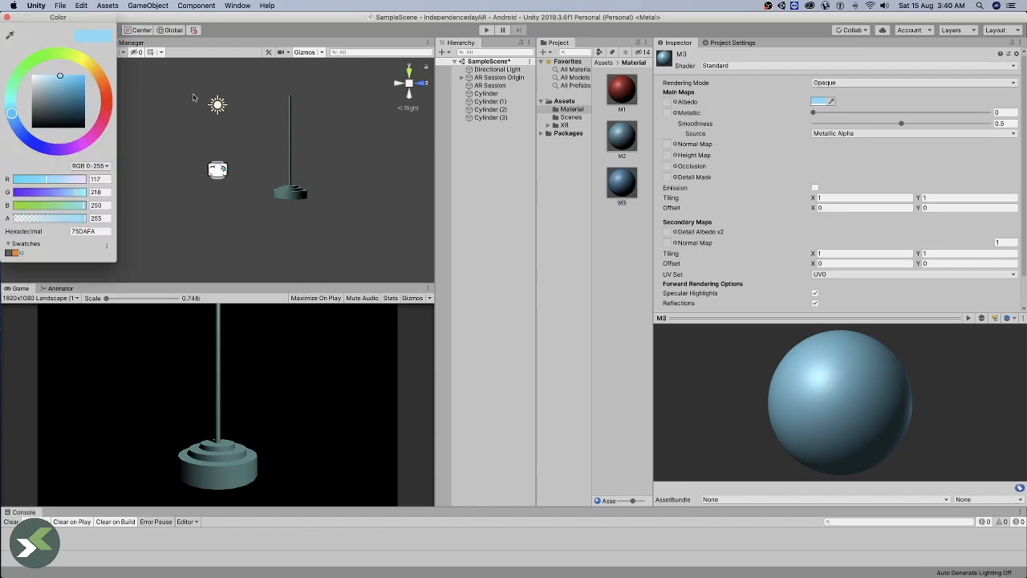
drag(66, 80, 59, 126)
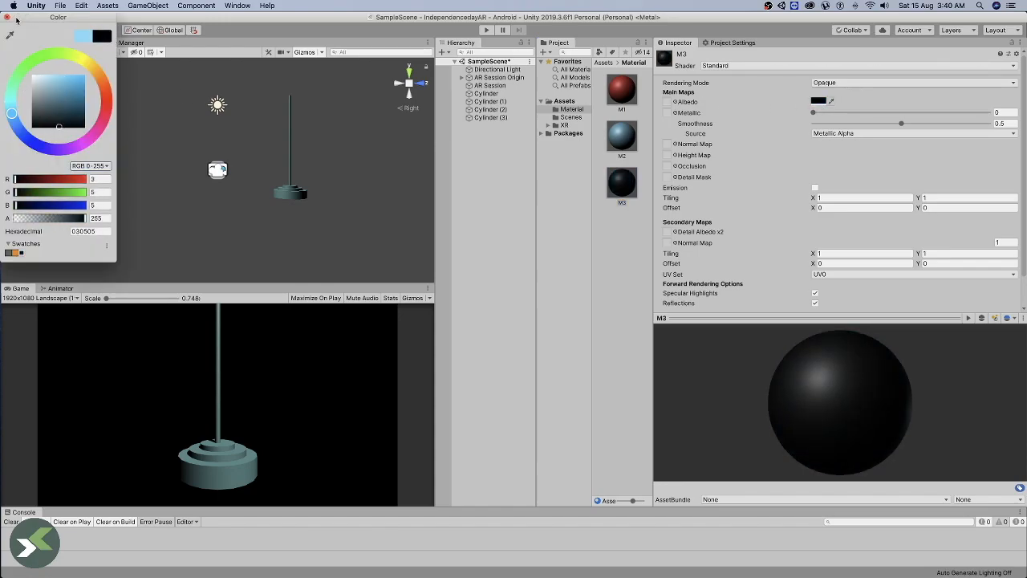
click(8, 18)
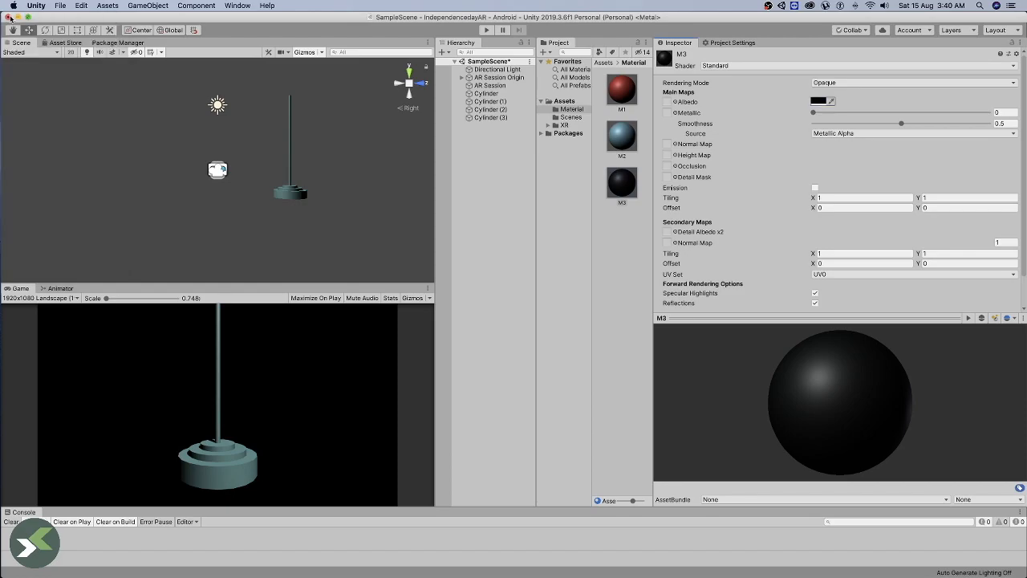
- Set M3's metallic value to about 0.24 and apply the material to the pole cylinder
click(845, 112)
click(854, 113)
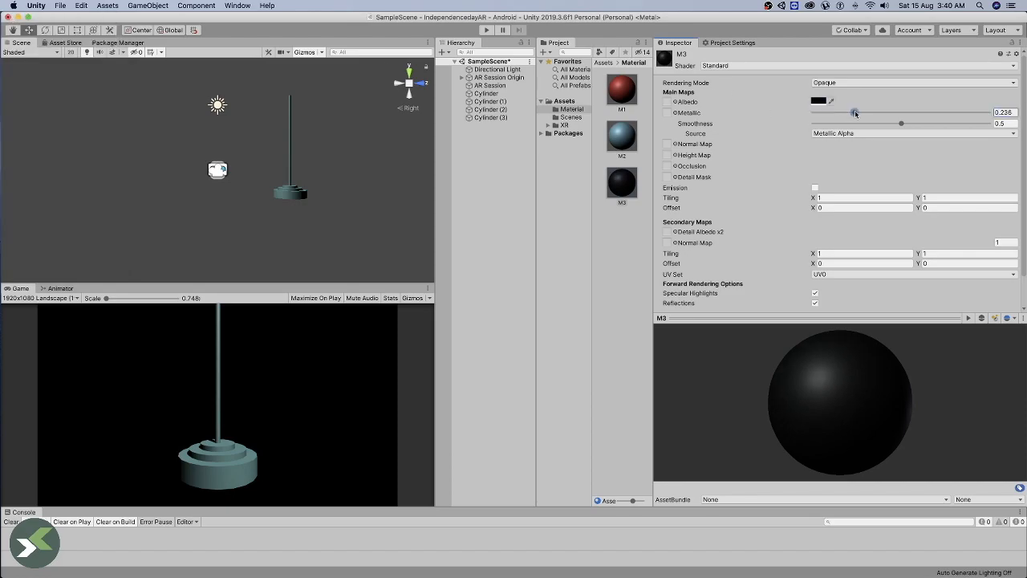
click(521, 148)
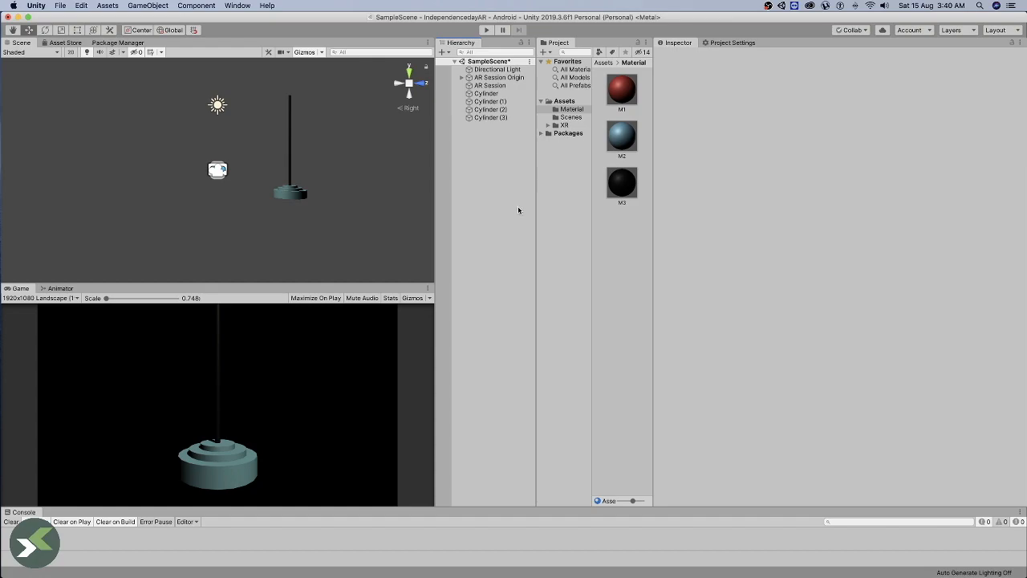
- Open FlagShader in Visual Studio and review the shader's name and its sine-based vertex displacement code
mouse_move(78, 572)
click(141, 563)
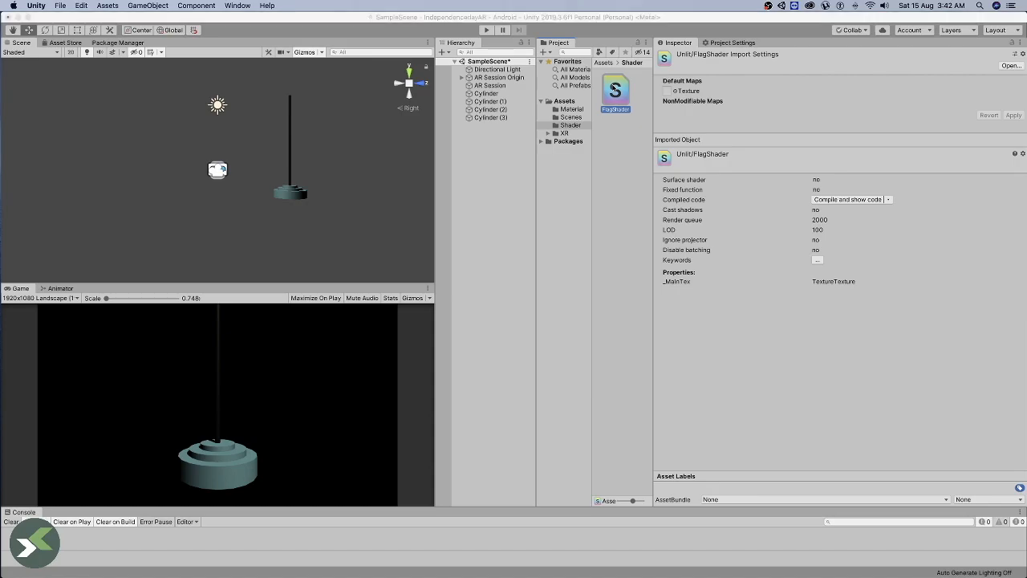
double_click(619, 97)
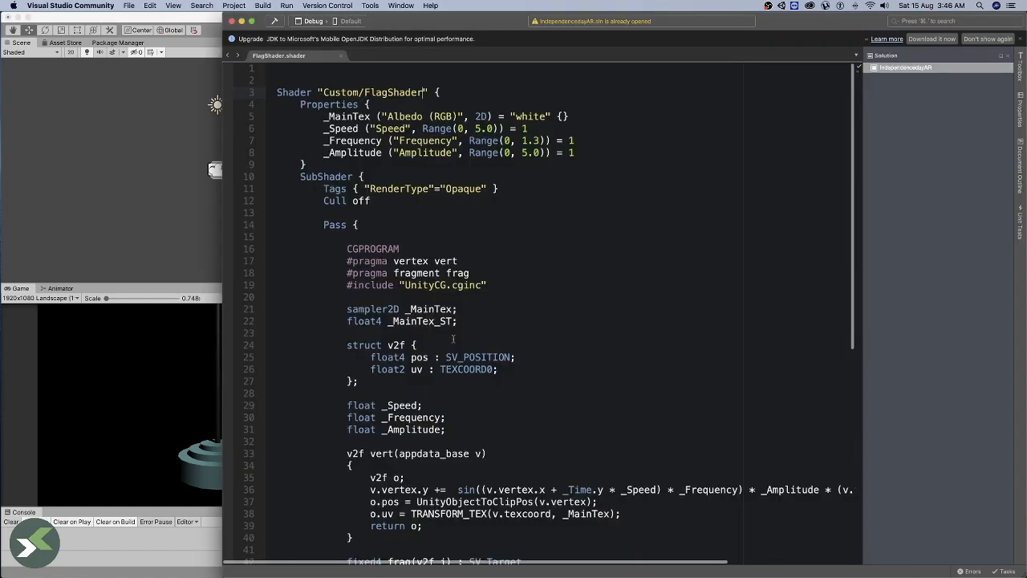
double_click(411, 93)
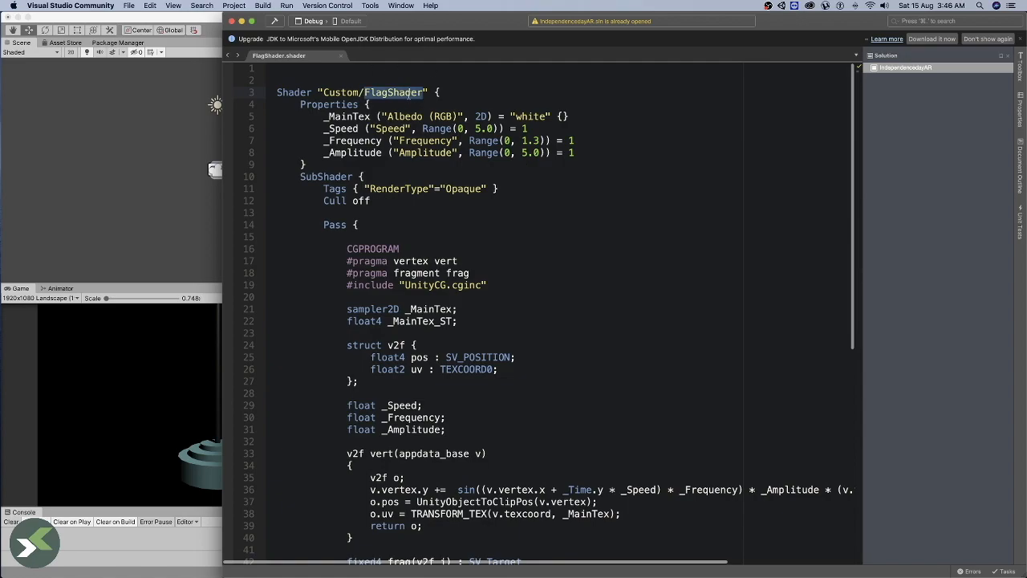
scroll(485, 297, down, 4)
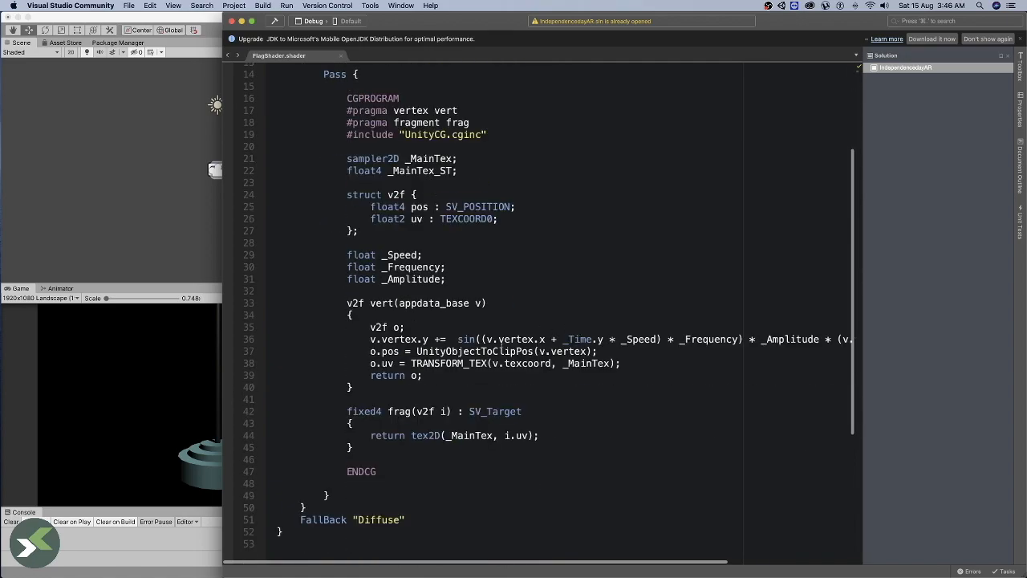
double_click(471, 339)
click(211, 372)
- Create a new material named FlagMaterial in the Material folder
right_click(626, 224)
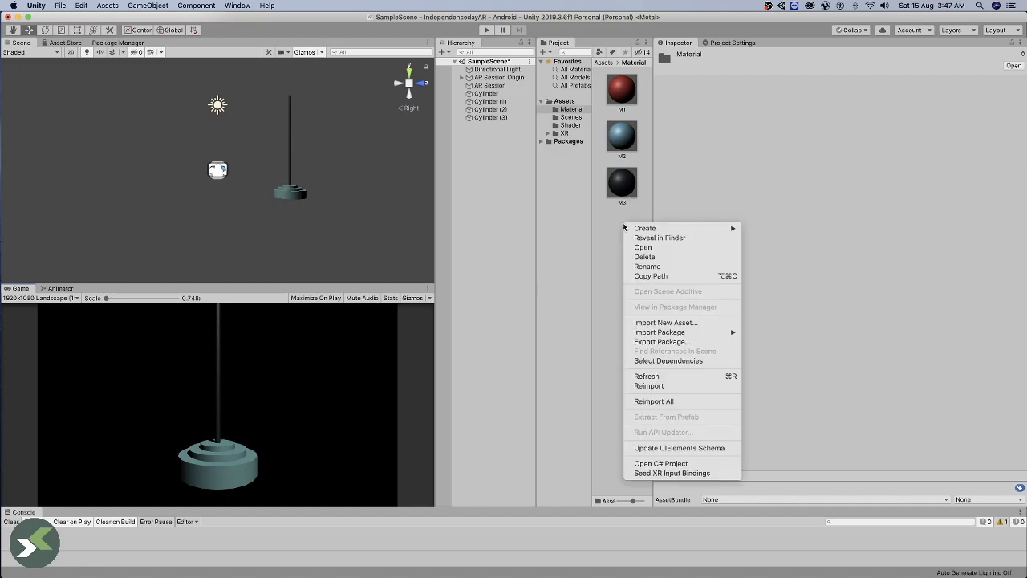
mouse_move(682, 229)
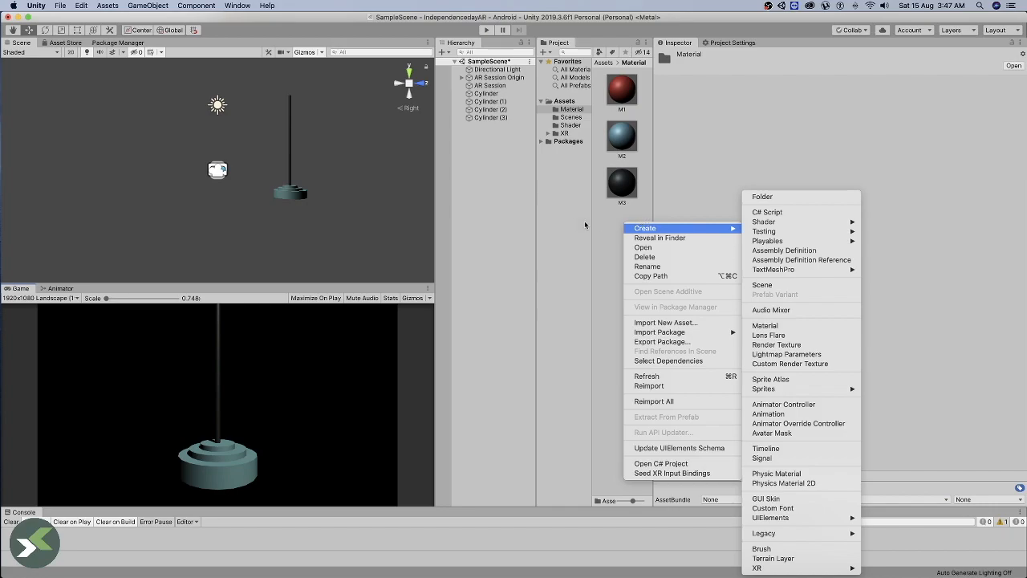
click(613, 234)
right_click(618, 229)
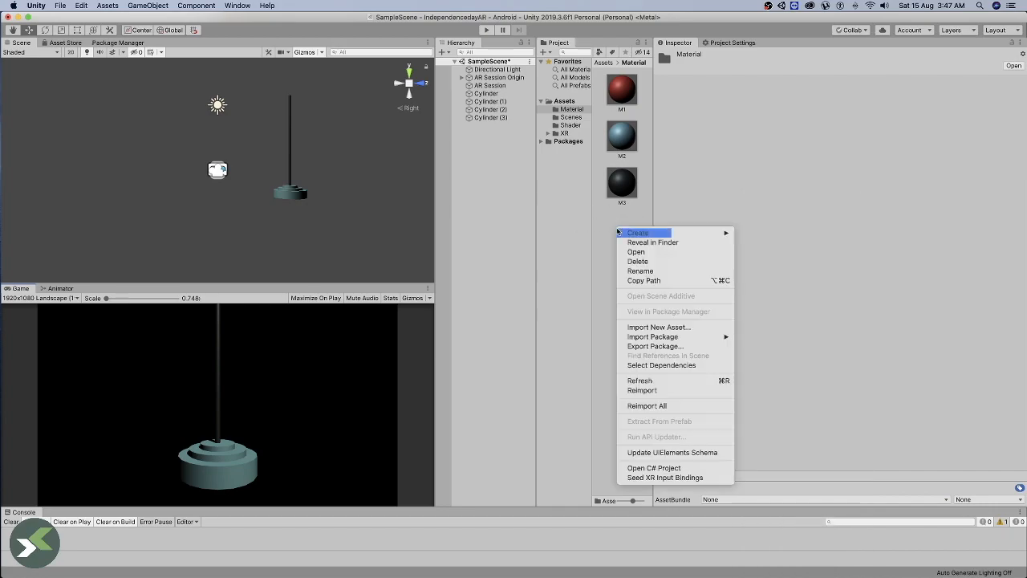
mouse_move(646, 233)
click(757, 325)
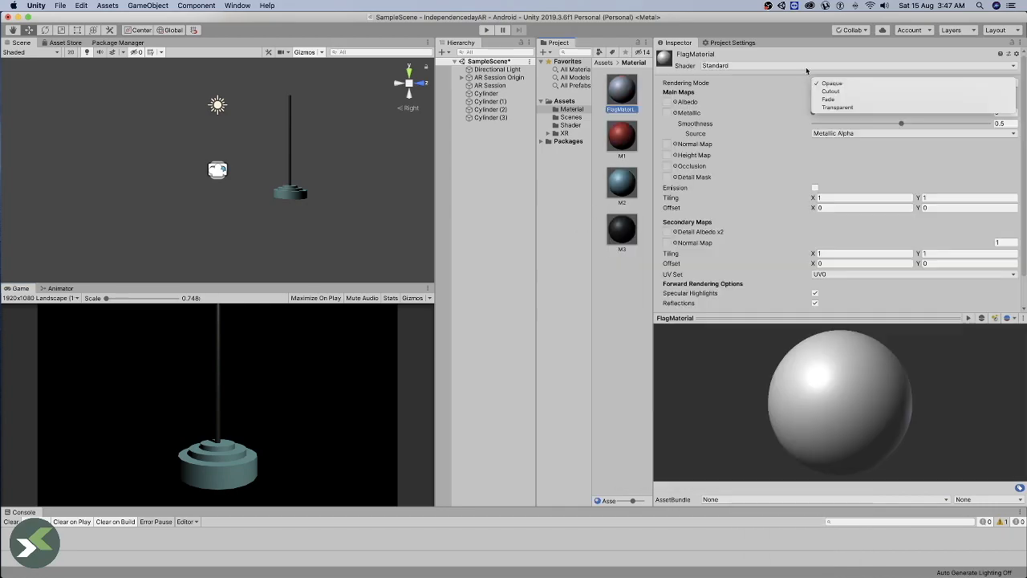
key(Return)
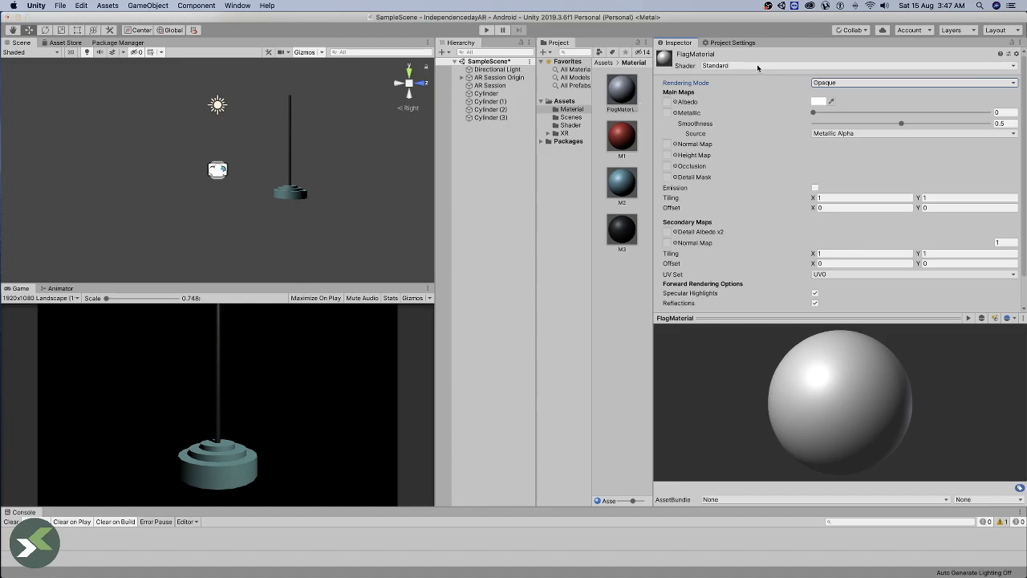
- Assign the Custom/FlagShader shader to FlagMaterial
click(757, 65)
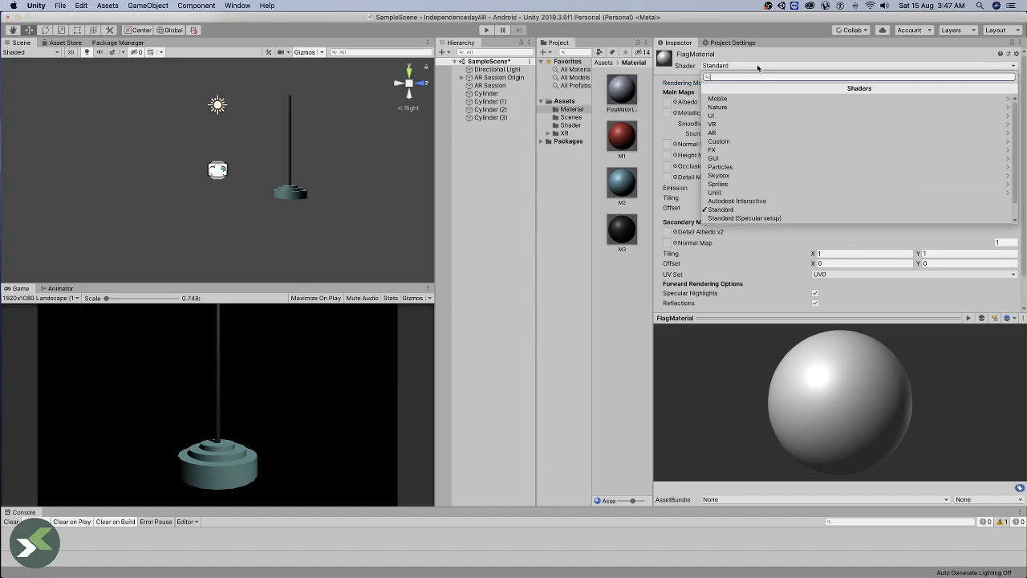
click(717, 141)
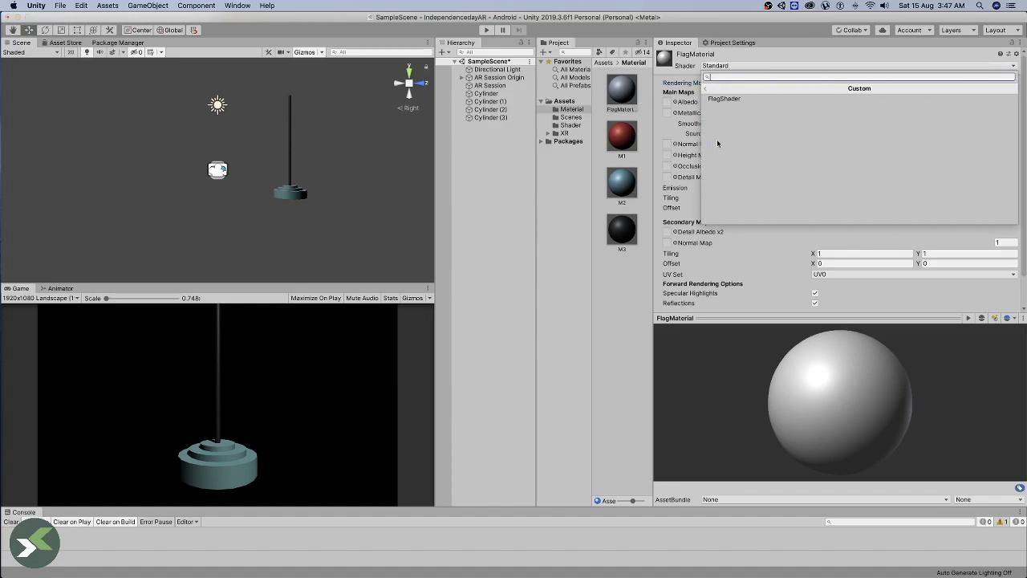
click(725, 97)
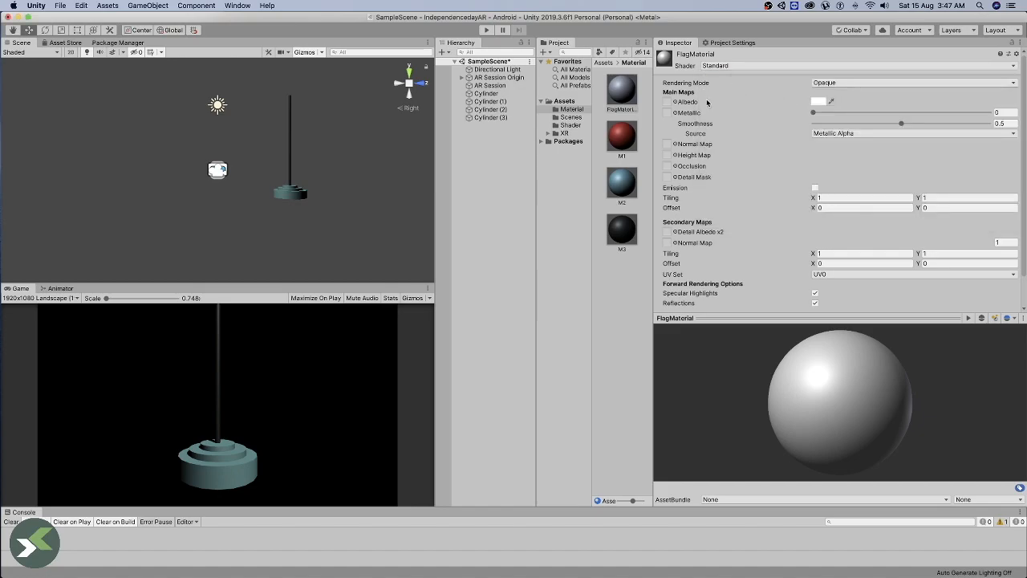
click(761, 97)
click(749, 206)
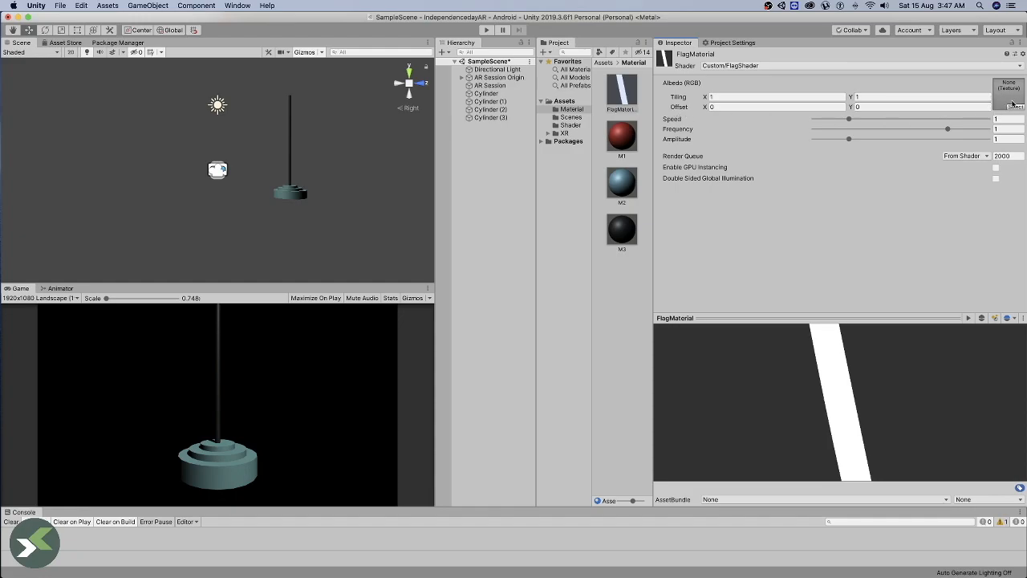
- Create a Texture folder in Assets and save the Indian flag image from the browser's search results to the desktop
right_click(584, 102)
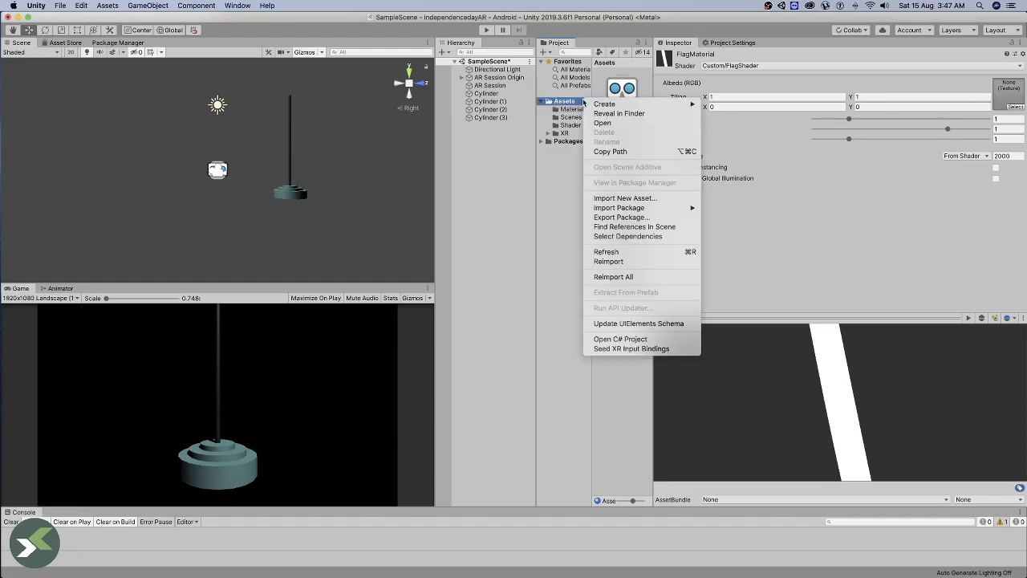
mouse_move(610, 104)
click(732, 105)
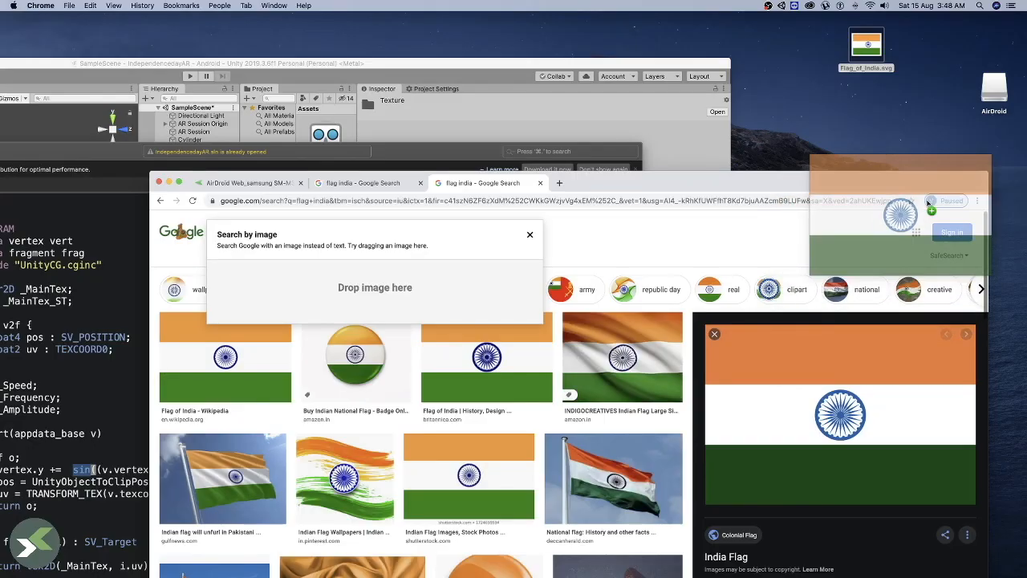
drag(923, 208, 960, 51)
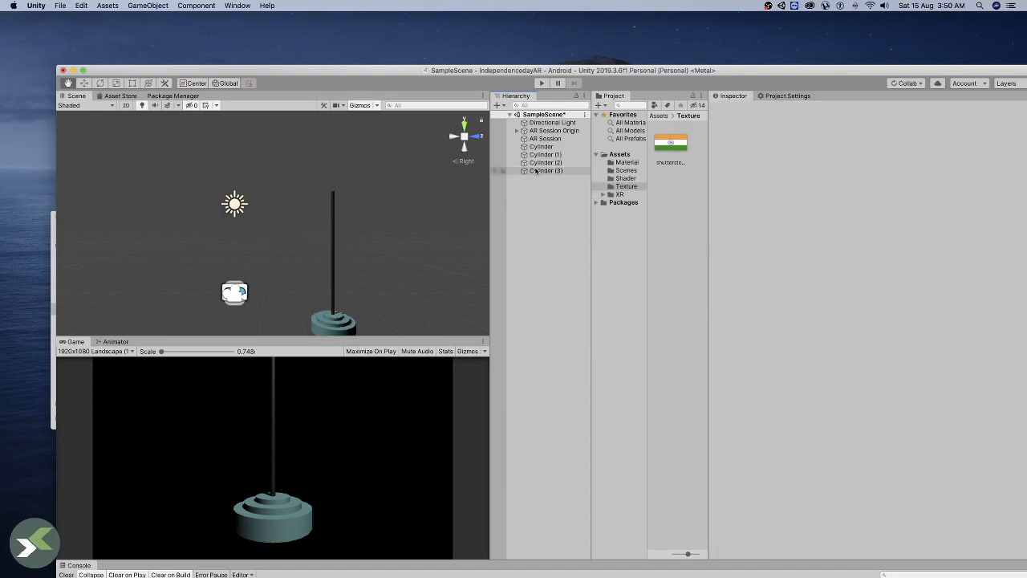
- Create an empty object at the root of the scene and name it Flag
right_click(536, 171)
click(514, 207)
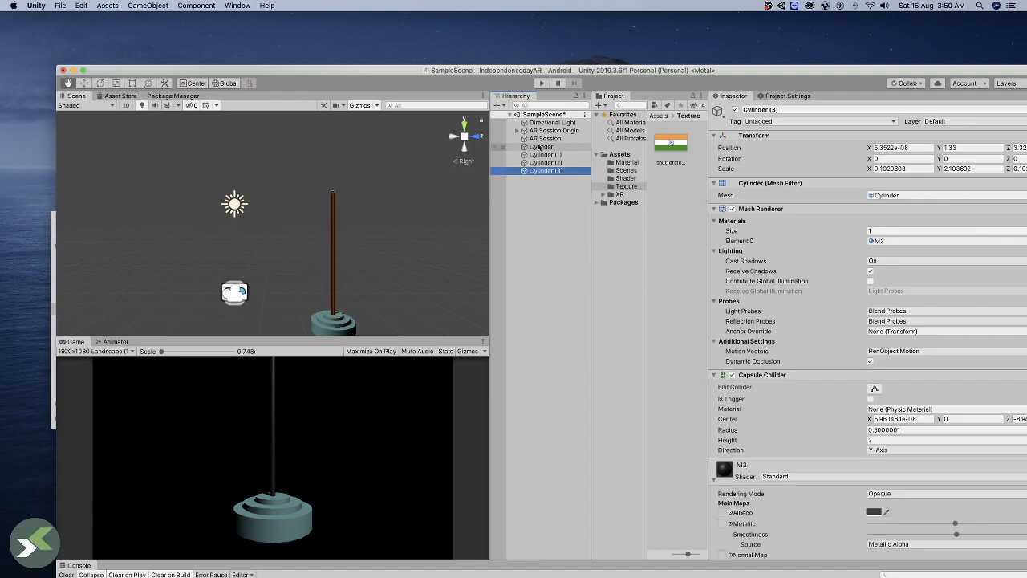
right_click(522, 207)
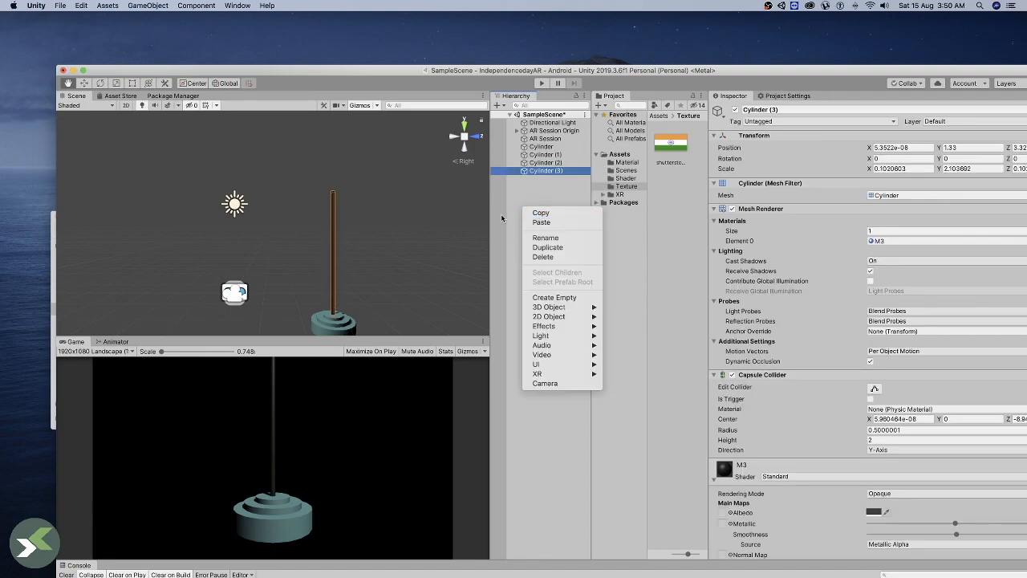
click(532, 211)
right_click(532, 209)
click(576, 302)
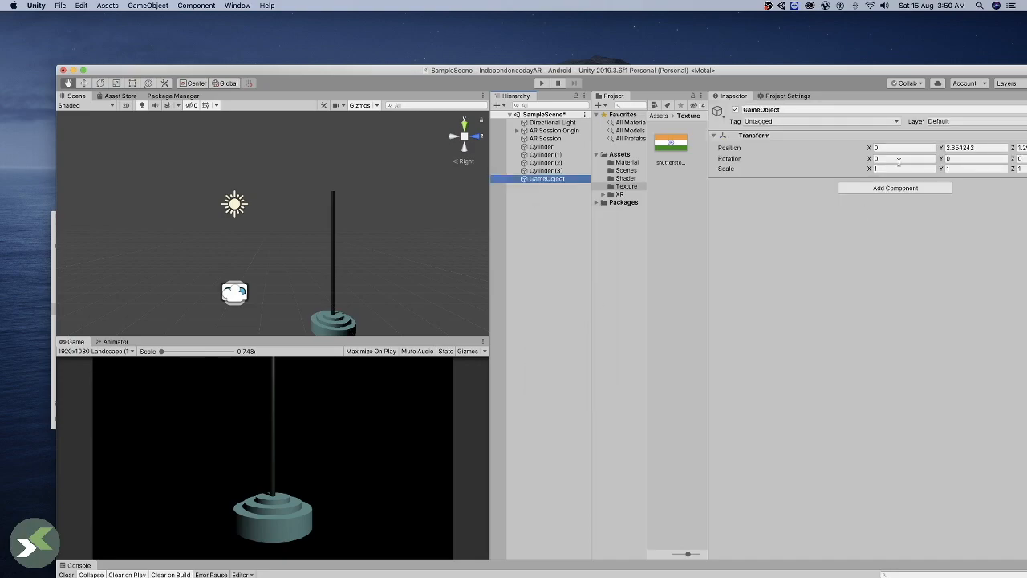
click(838, 110)
text(Flag)
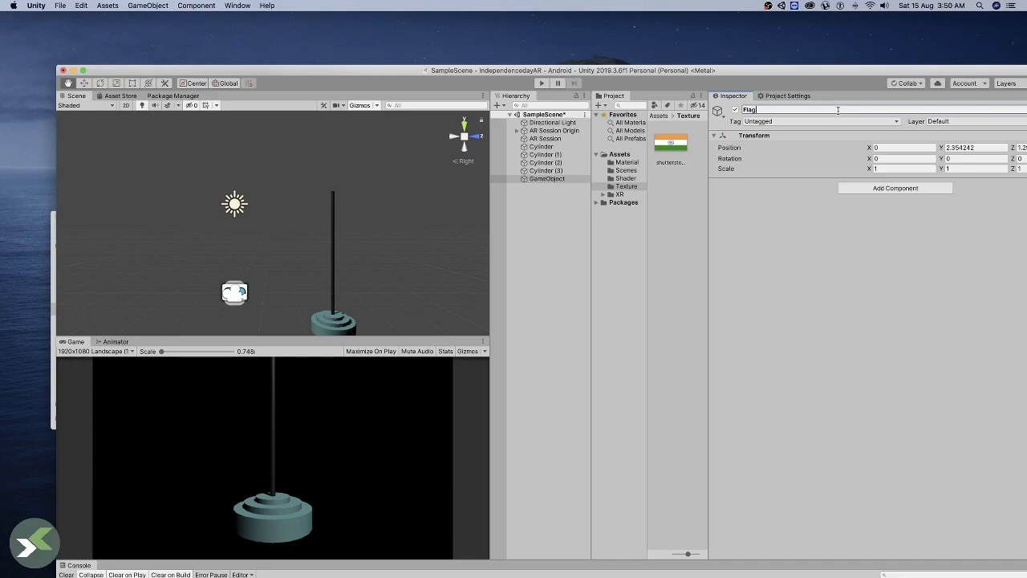
key(Return)
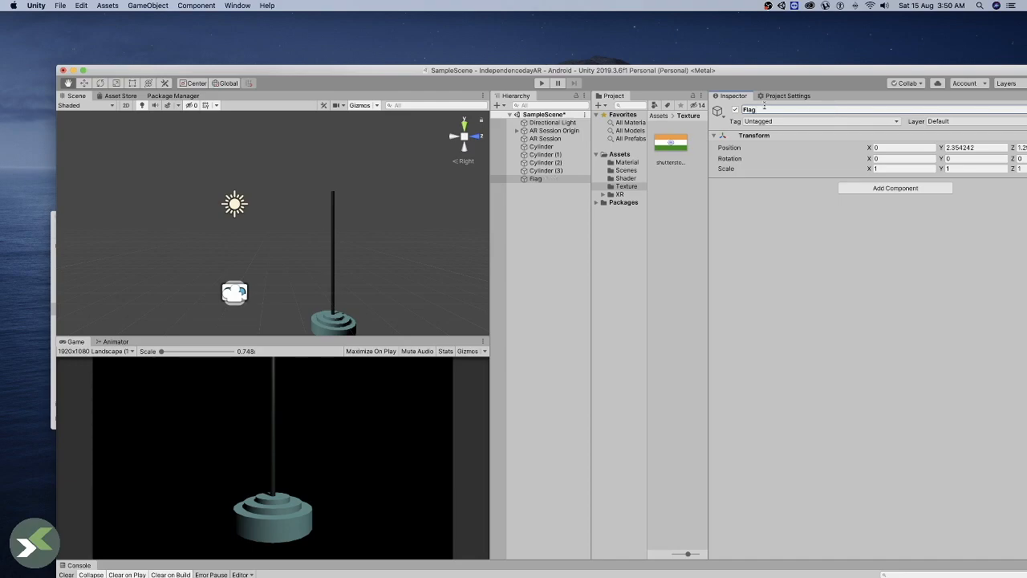
- Make the four pole and base cylinders children of the Flag object
click(567, 149)
shift+click(554, 171)
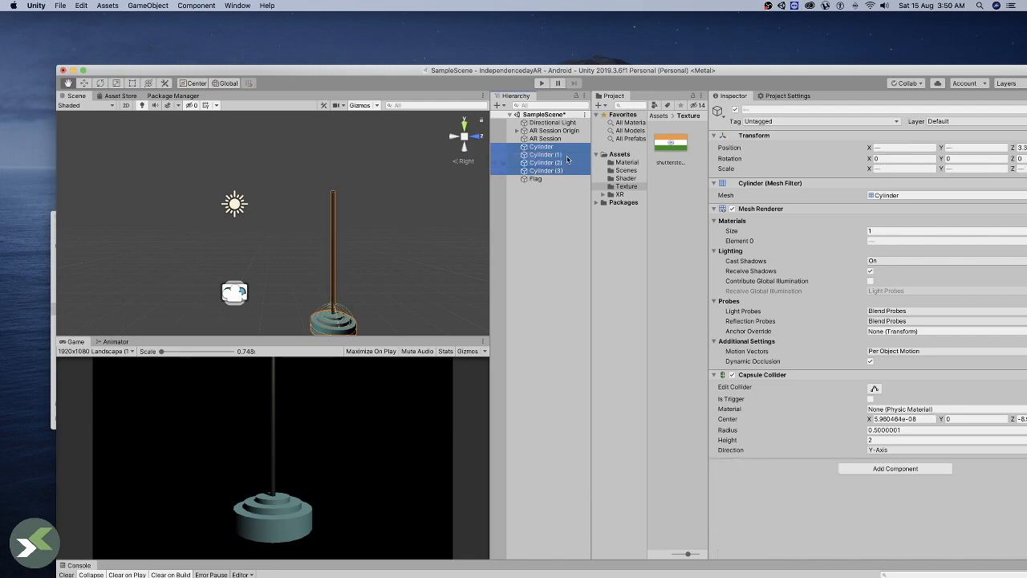
drag(567, 149, 561, 179)
click(560, 149)
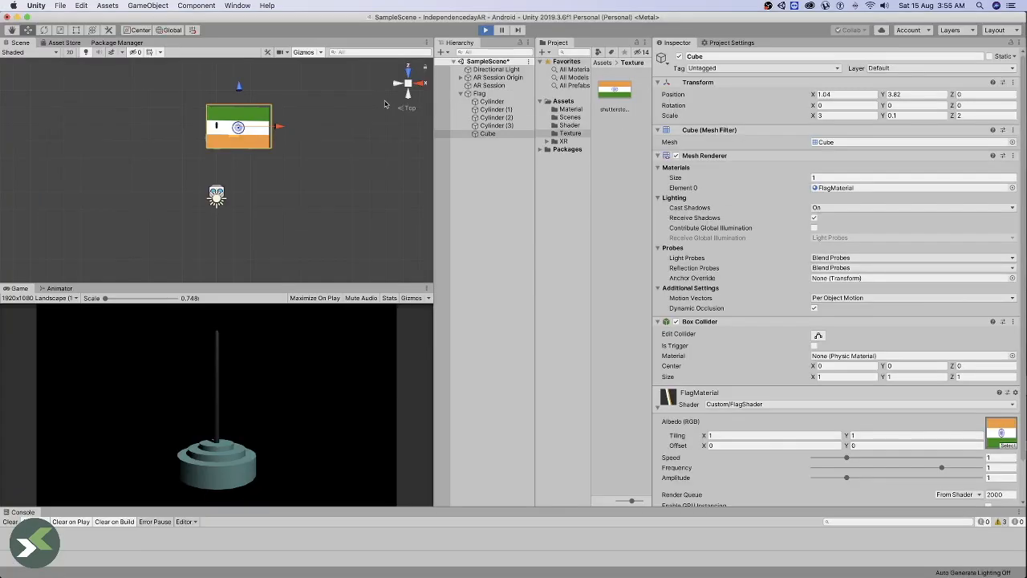
- Set the flag cube's X rotation to -90 and scale the cube up uniformly
click(44, 30)
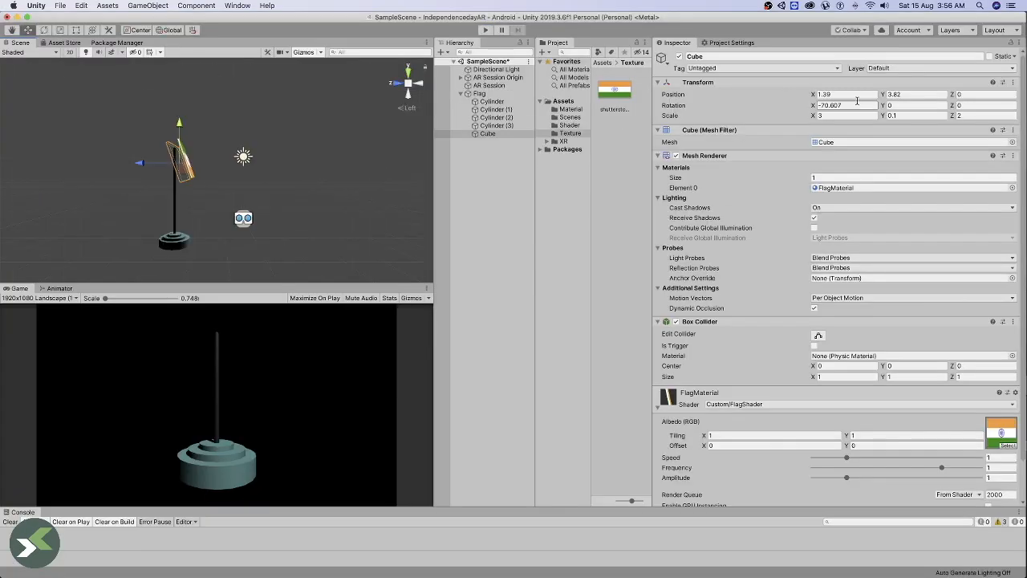
click(851, 106)
text(-90)
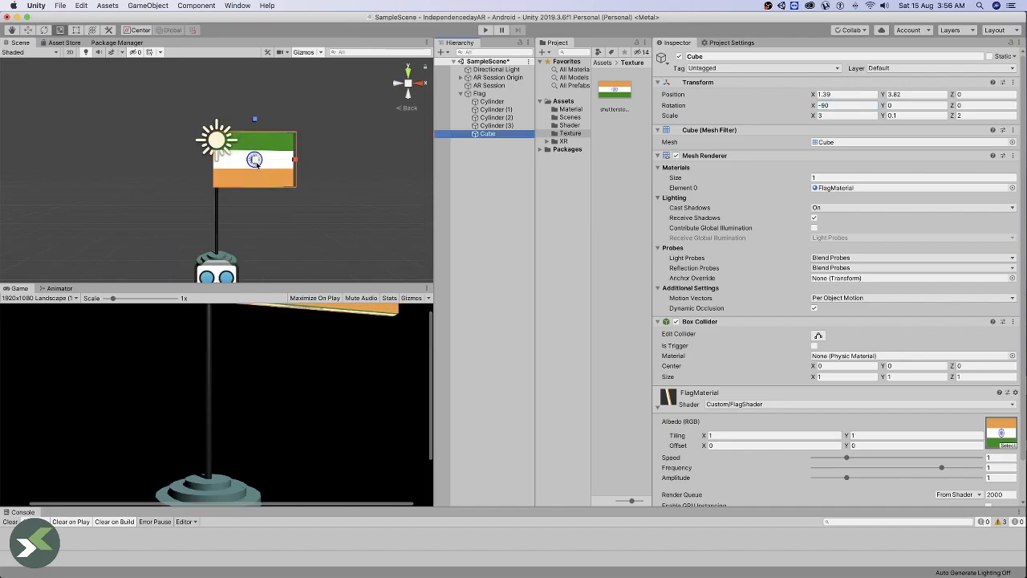
drag(255, 160, 291, 163)
key(w)
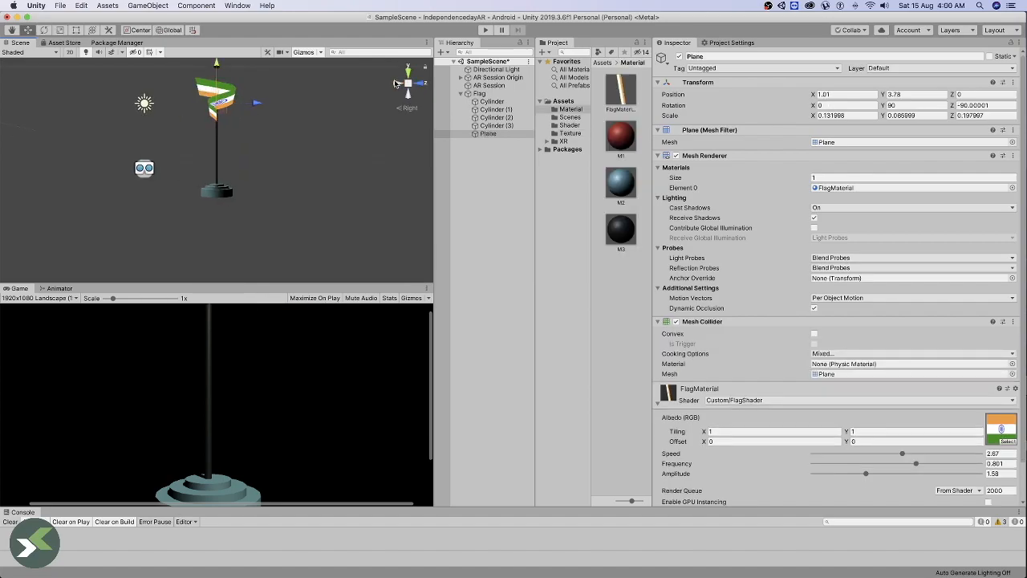
- Rotate the flag plane to about 88 on X and move it against the pole at X 0.7 and Y 3.61
click(396, 84)
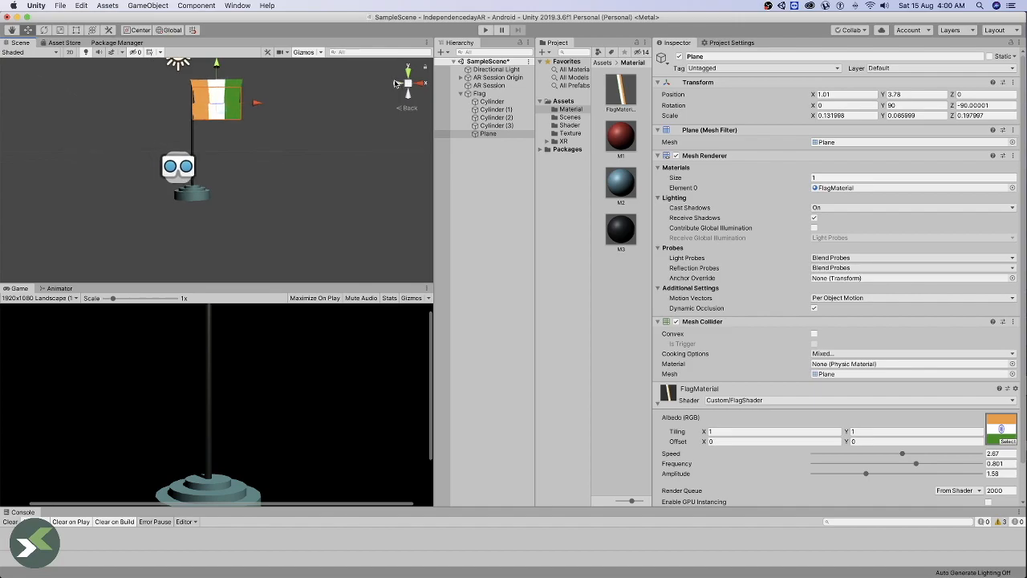
key(e)
drag(257, 86, 295, 212)
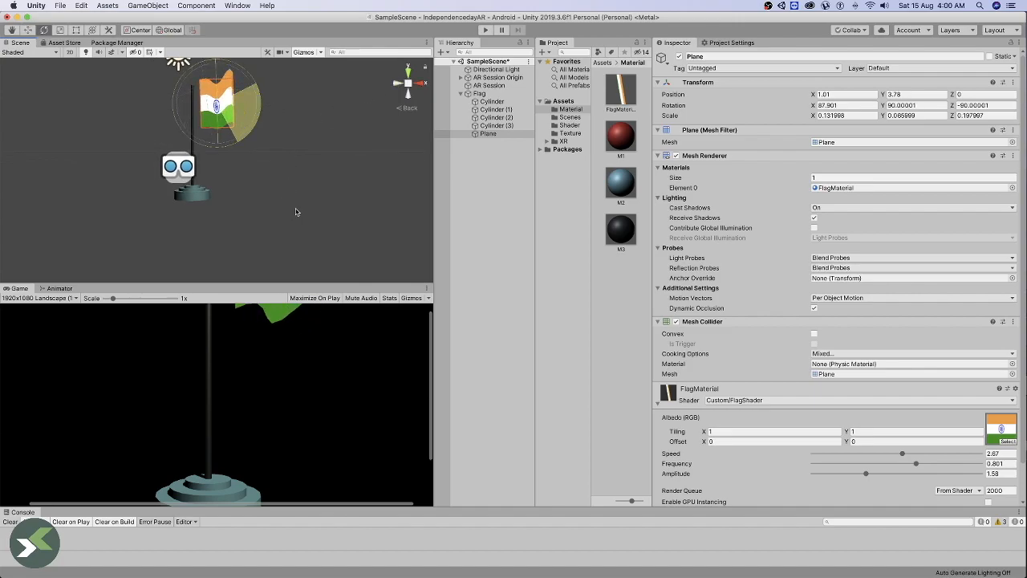
key(w)
drag(254, 108, 247, 113)
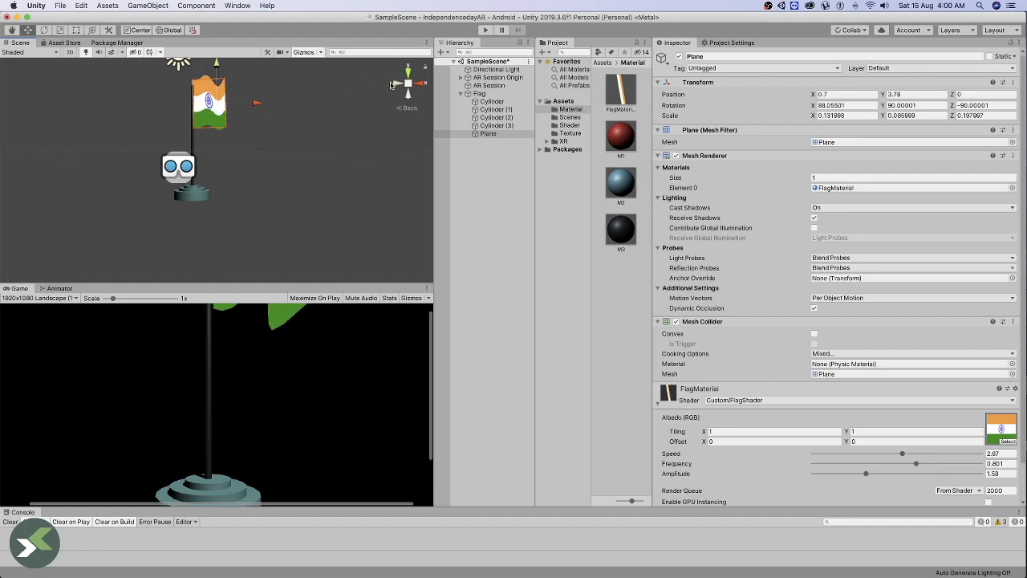
click(396, 84)
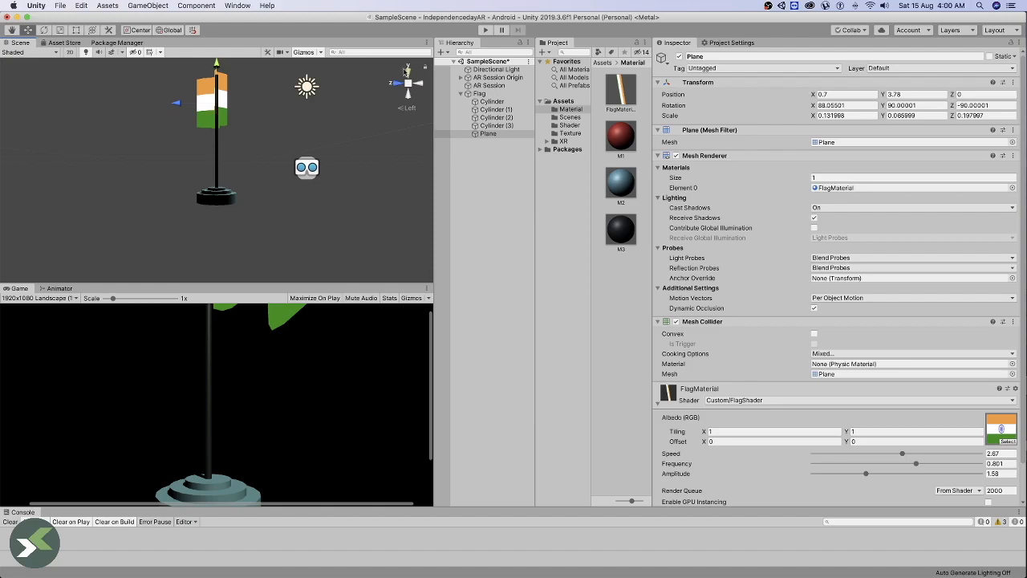
drag(217, 68, 229, 68)
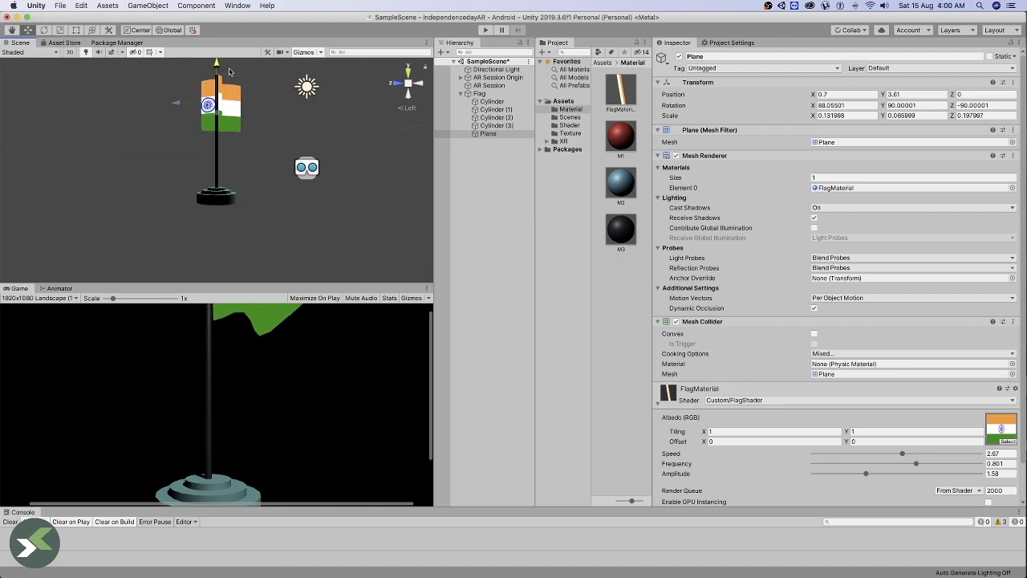
- Tune FlagMaterial to speed 1.3, frequency about 0.79 and amplitude about 1.14, and preview the waving flag in play mode
drag(866, 435, 851, 449)
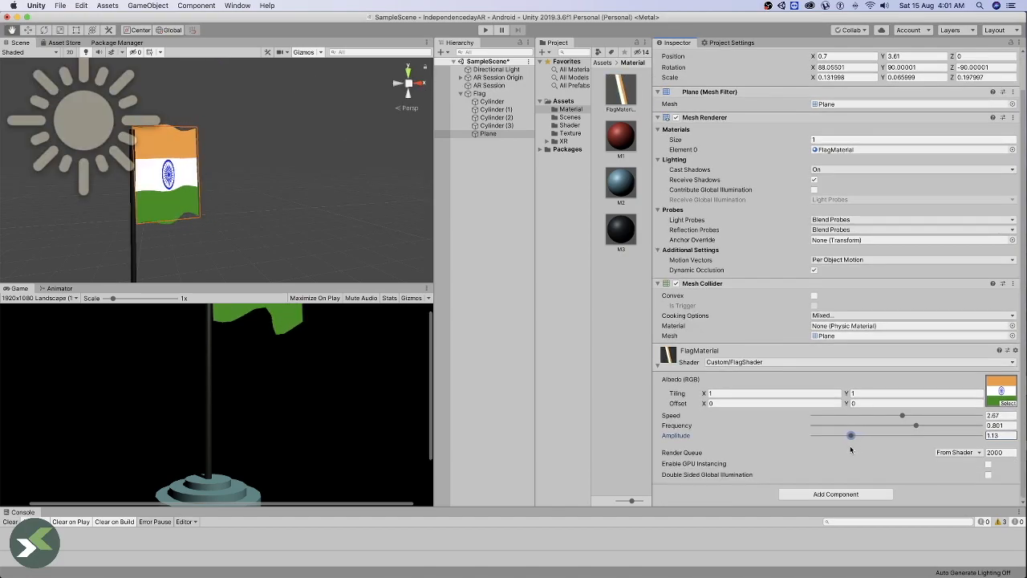
drag(916, 426, 858, 423)
click(486, 30)
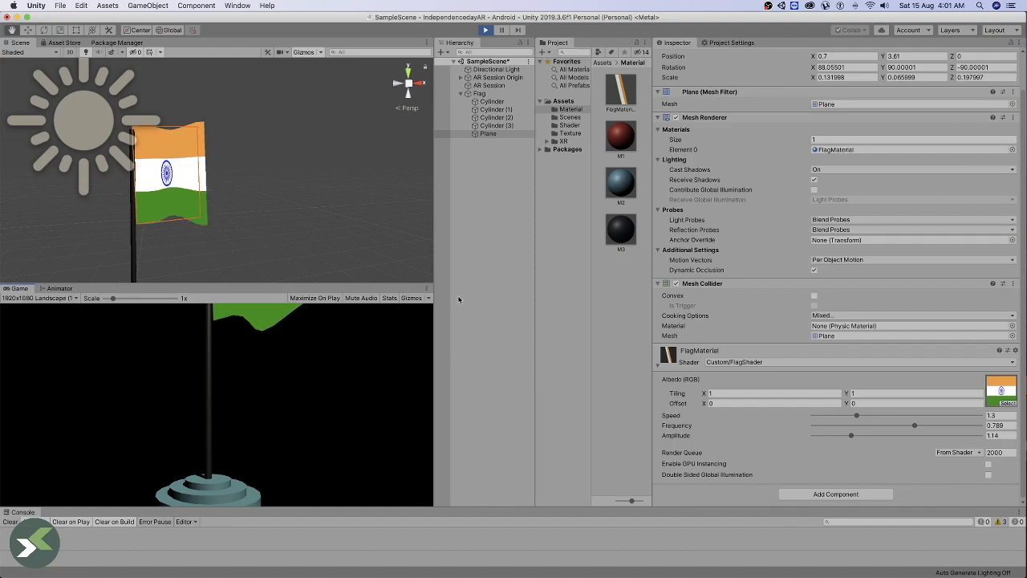
click(491, 78)
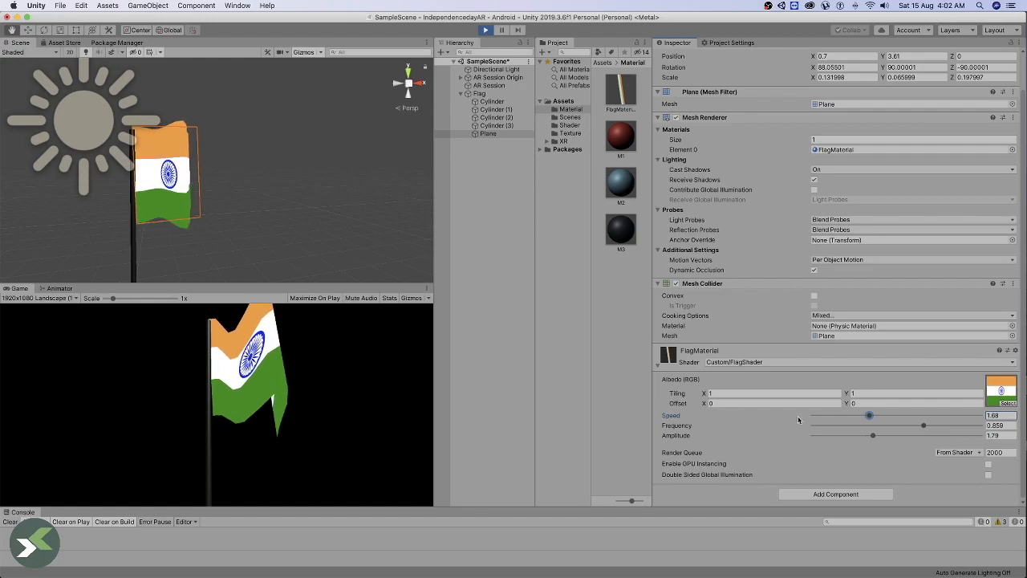
scroll(176, 137, up, 1)
scroll(177, 136, down, 5)
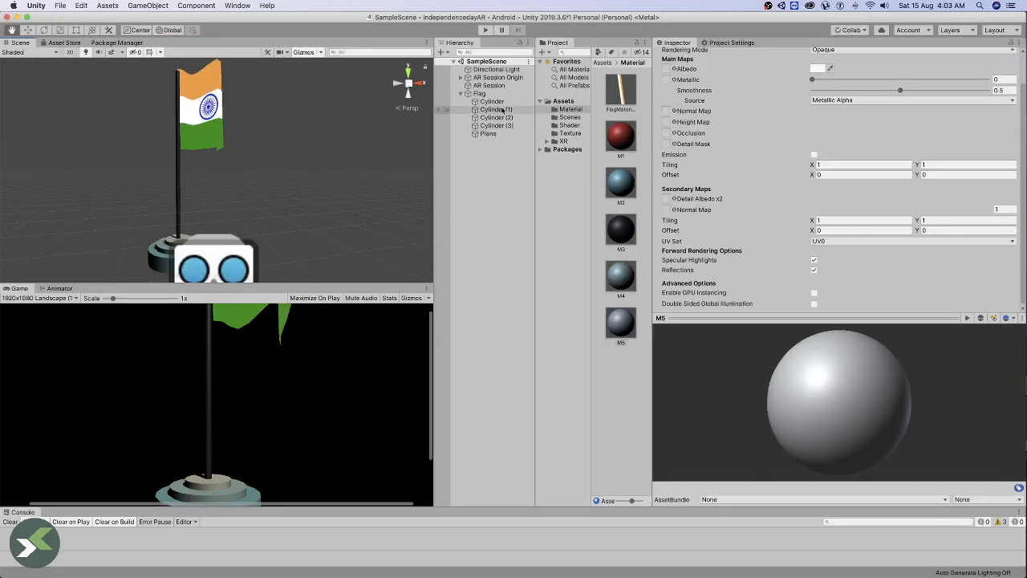
- Add a TextMeshPro 3D text object to the scene and import the TMP Essentials
click(496, 95)
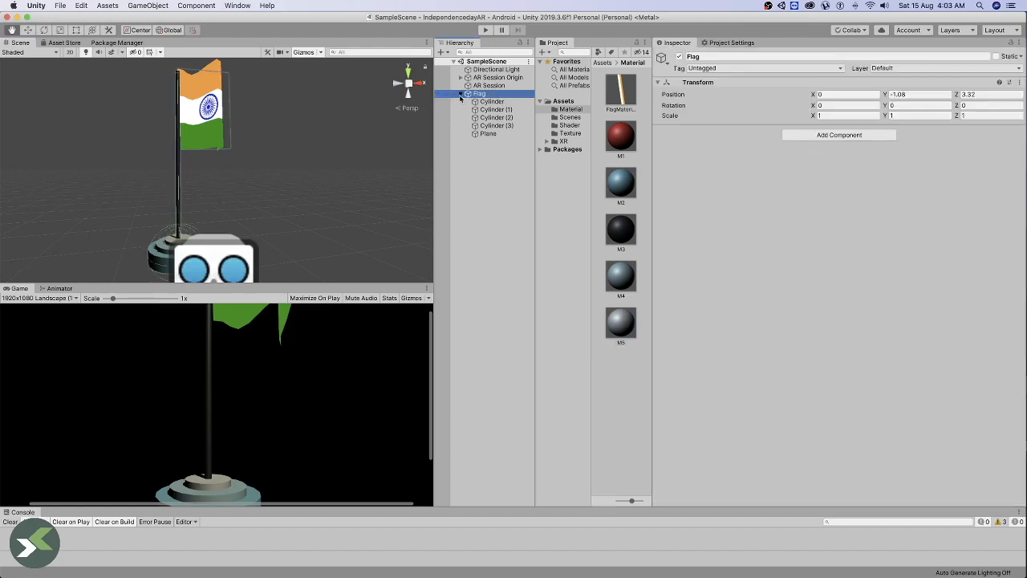
click(461, 95)
right_click(471, 183)
mouse_move(506, 285)
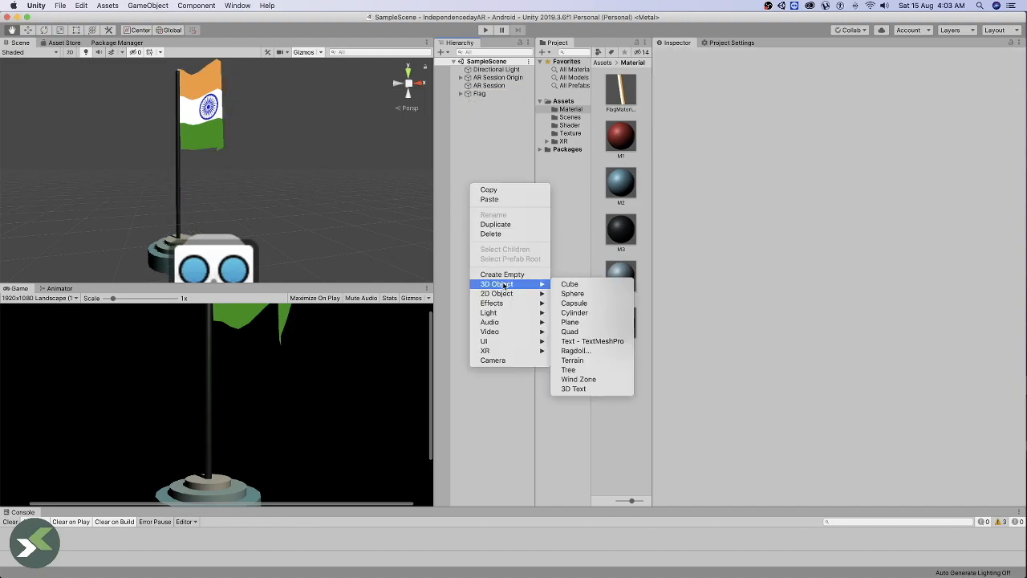
click(588, 341)
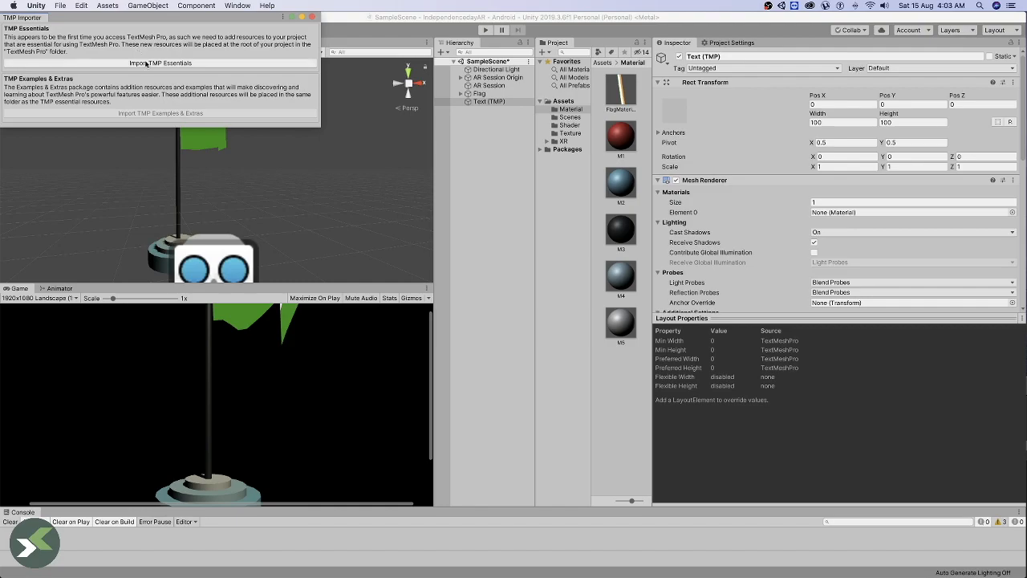
click(147, 64)
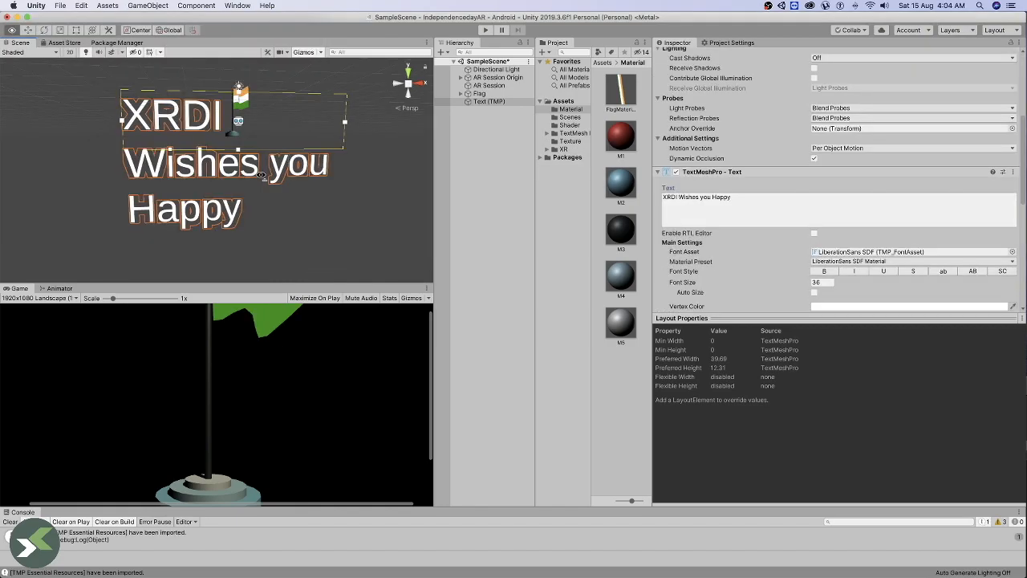
- Scale the "XRDI Wishes you Happy" text down to about 0.29 and move it up toward the flag
click(501, 95)
click(501, 101)
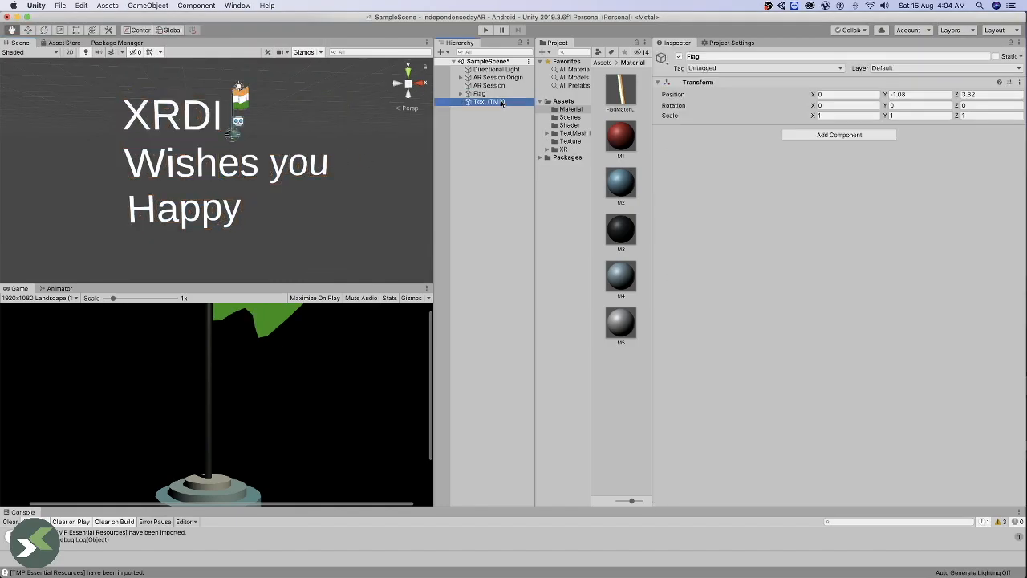
key(r)
drag(239, 163, 216, 206)
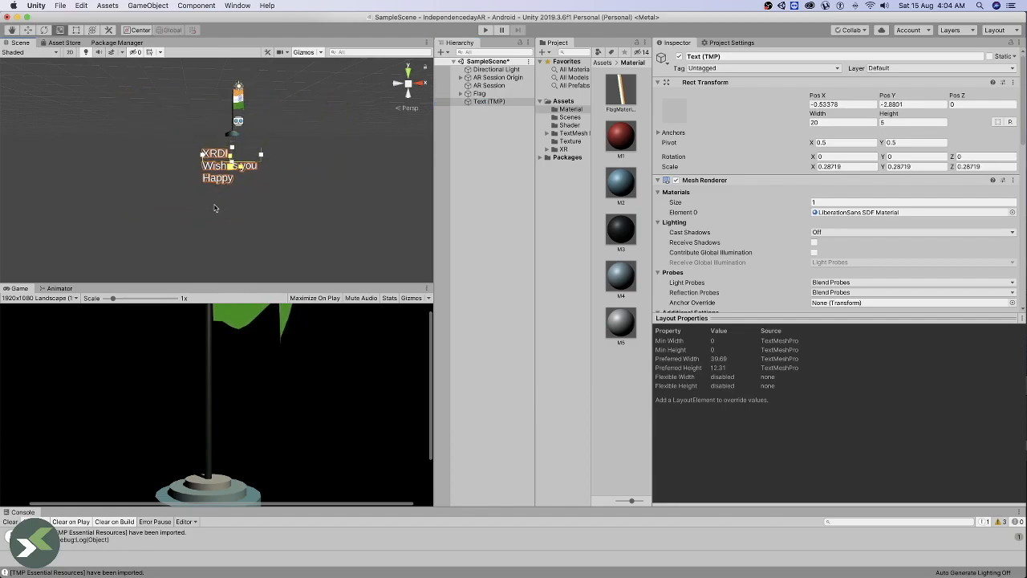
key(w)
drag(273, 167, 262, 110)
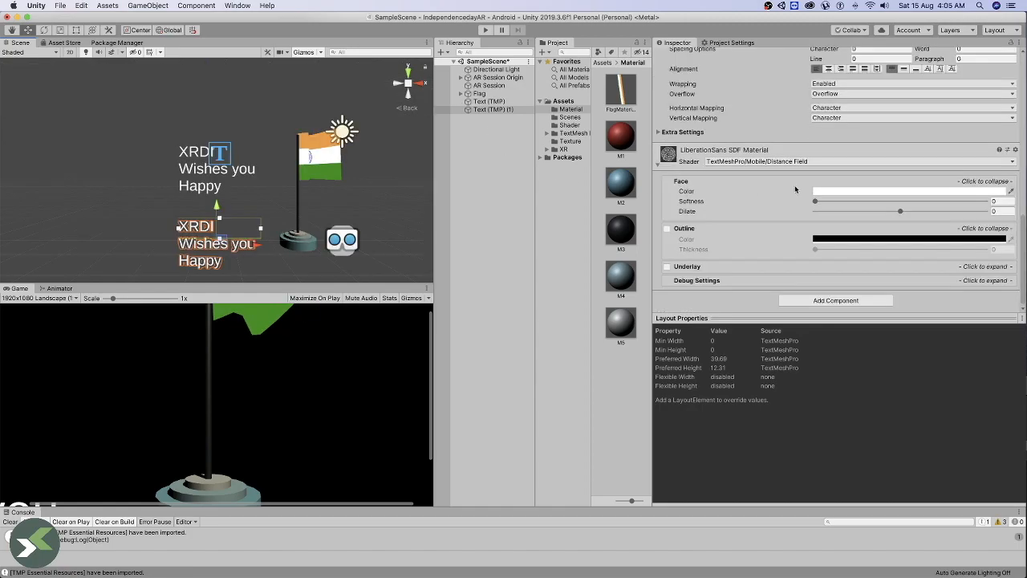
- Replace the duplicated text object's content with "Happy"
scroll(795, 184, up, 10)
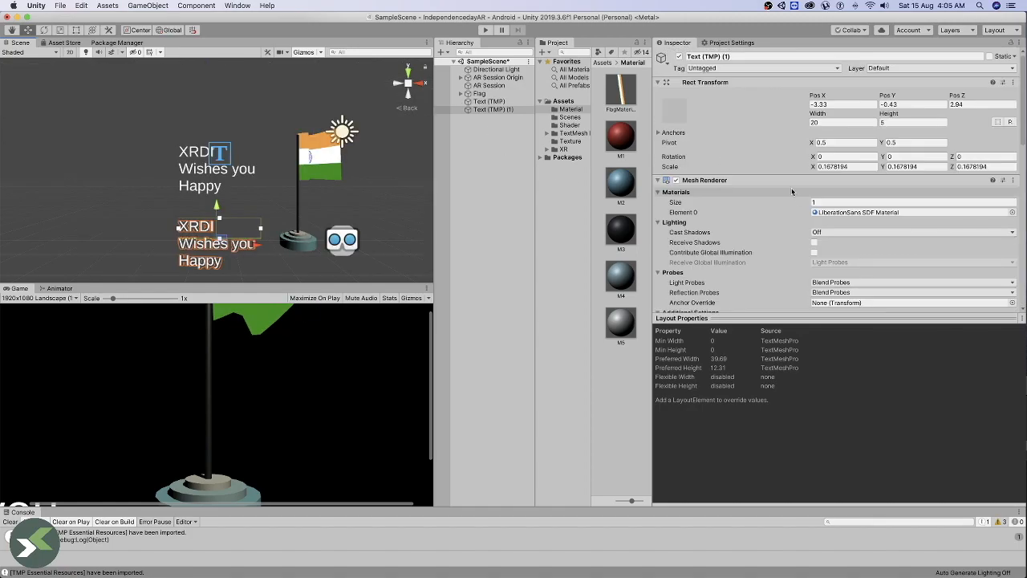
scroll(793, 191, down, 10)
scroll(793, 196, up, 5)
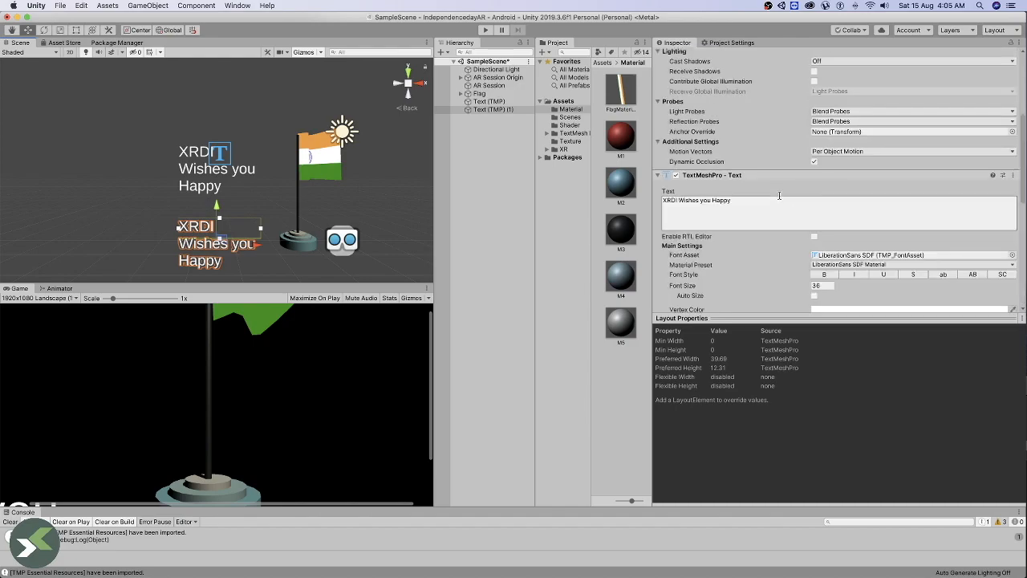
click(783, 196)
text(Happy)
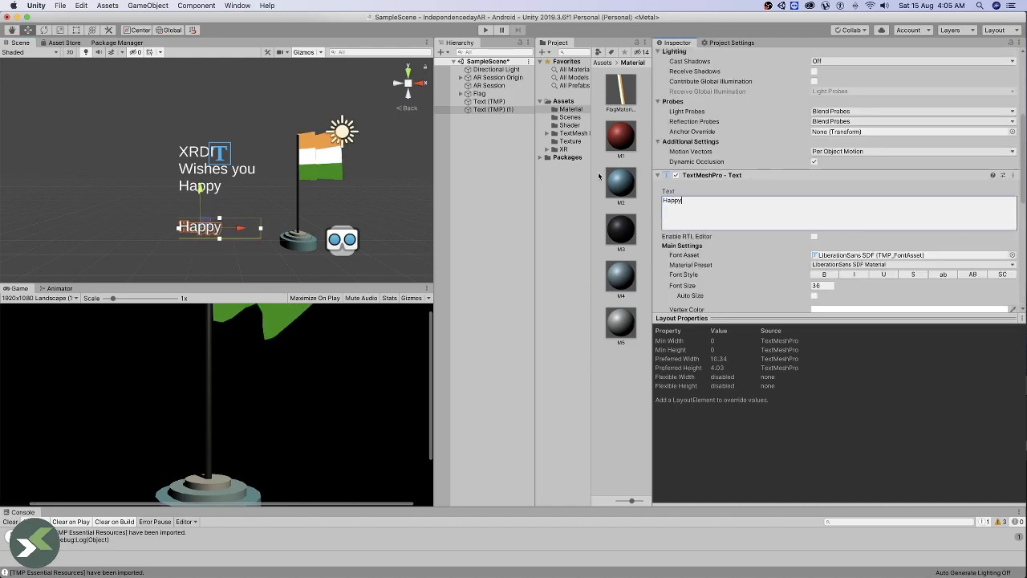
- Set the "Happy" text's vertex color to orange, FF8800
click(880, 310)
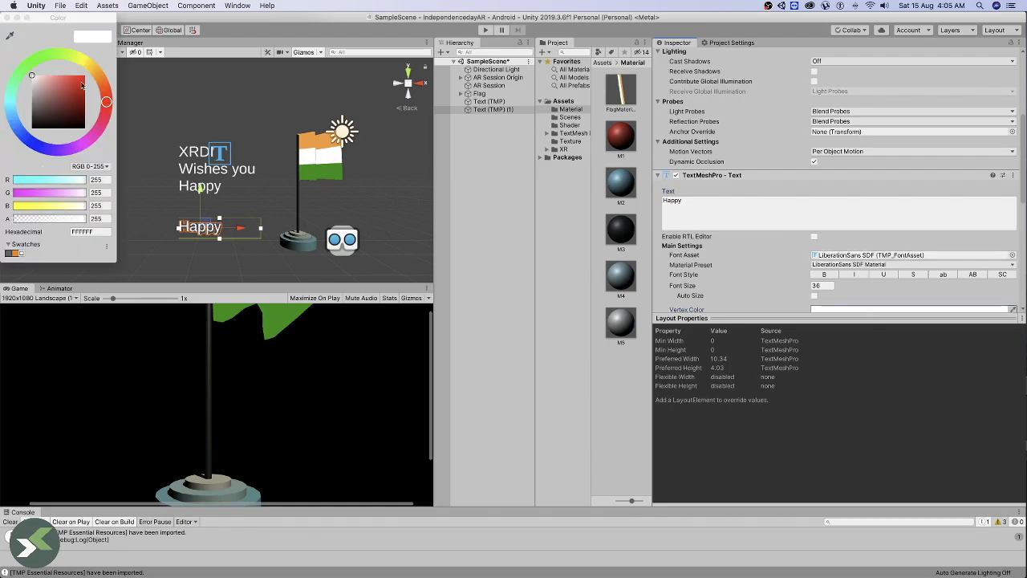
click(98, 78)
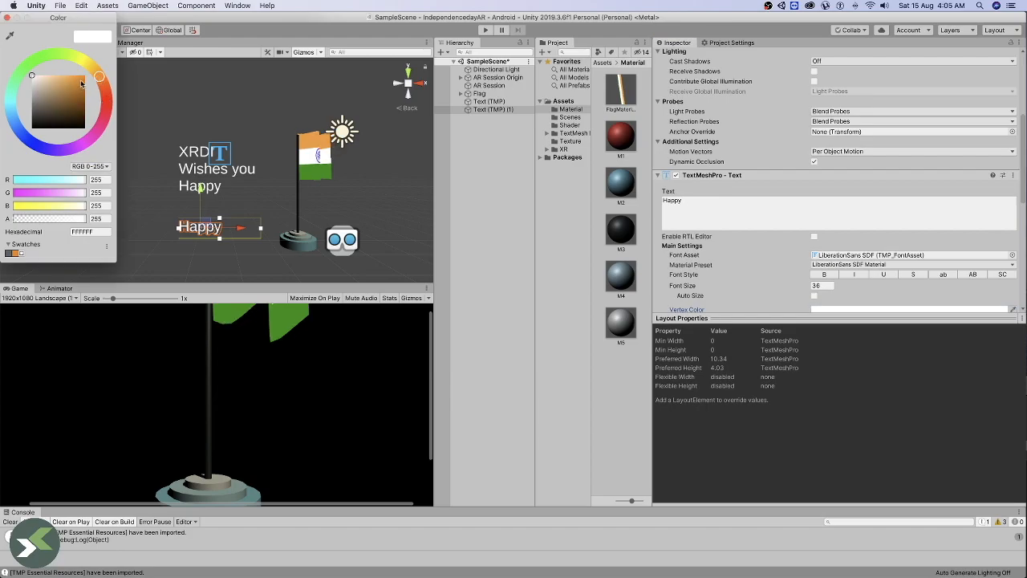
click(84, 76)
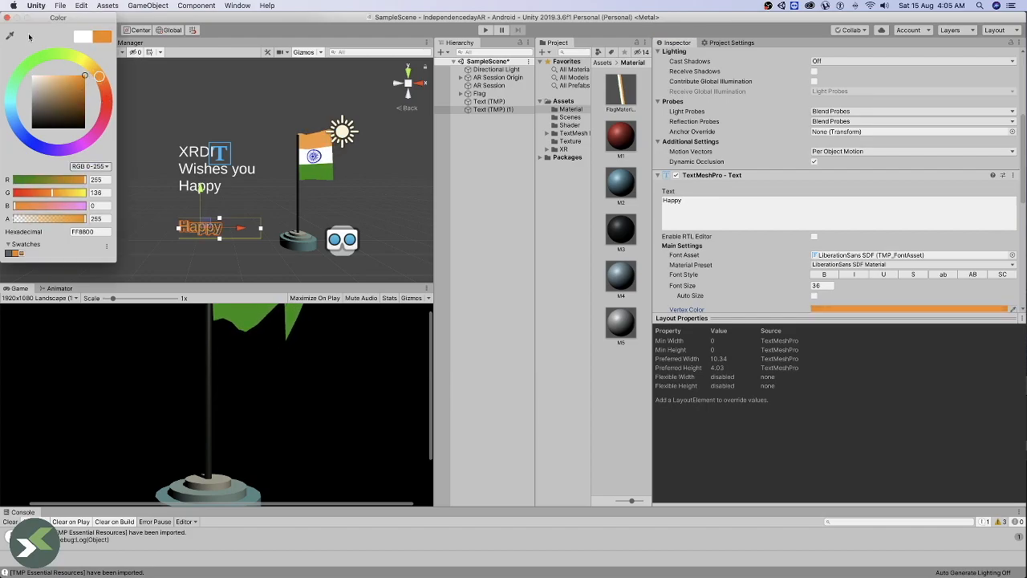
- Duplicate the orange "Happy" text object and place the copy directly below it, at a Y position of about -1.21
click(7, 18)
click(470, 136)
click(504, 110)
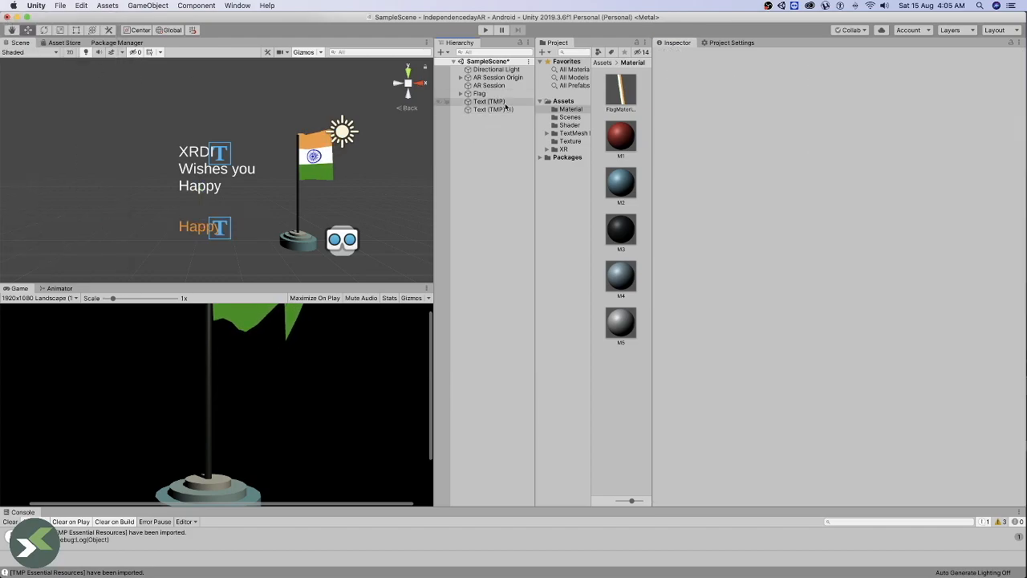
key(super+d)
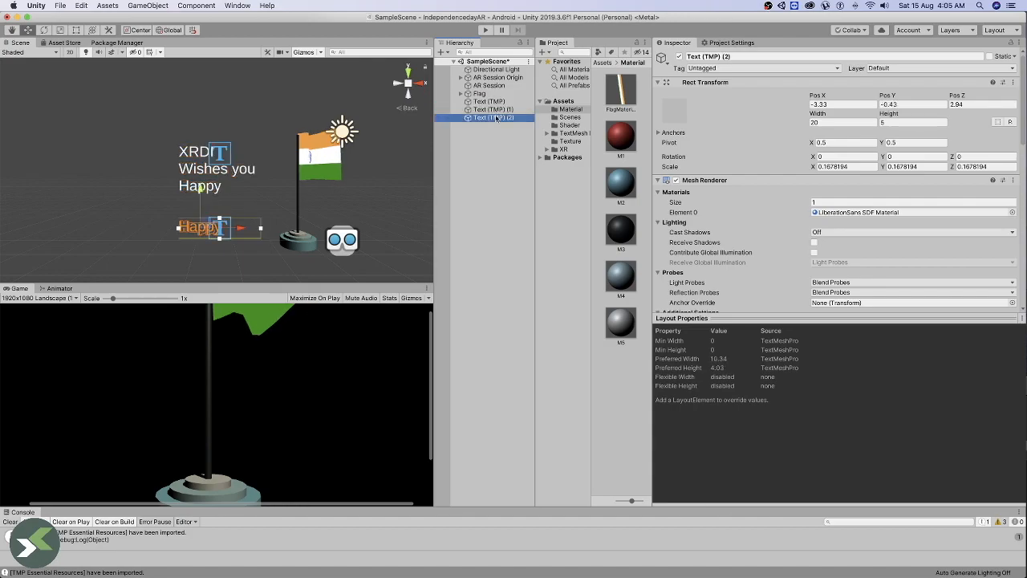
drag(213, 200, 212, 211)
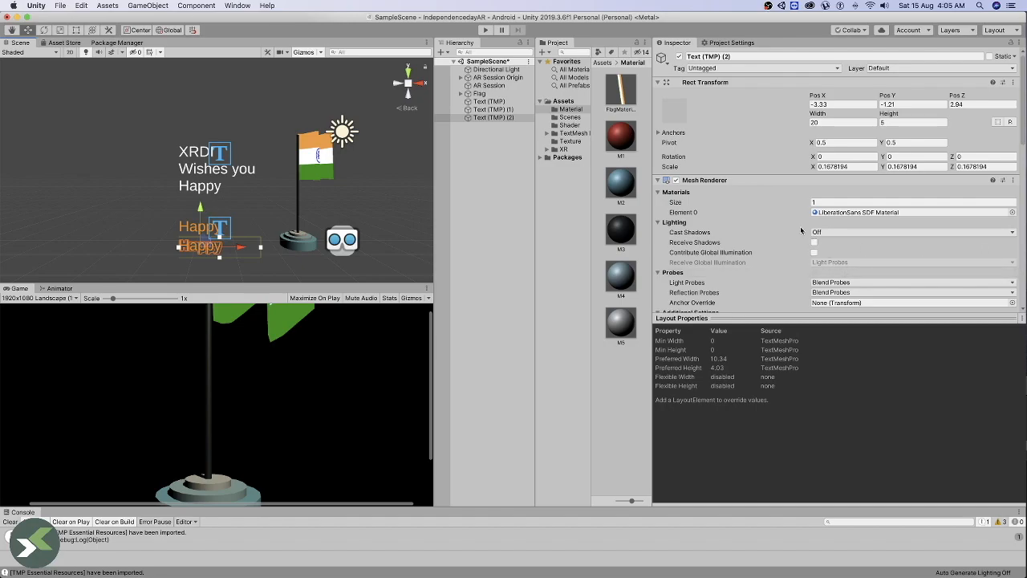
- Replace the copied text's content with "Independence" and widen its text box so the word fits on one line
scroll(800, 225, down, 6)
drag(749, 130, 611, 130)
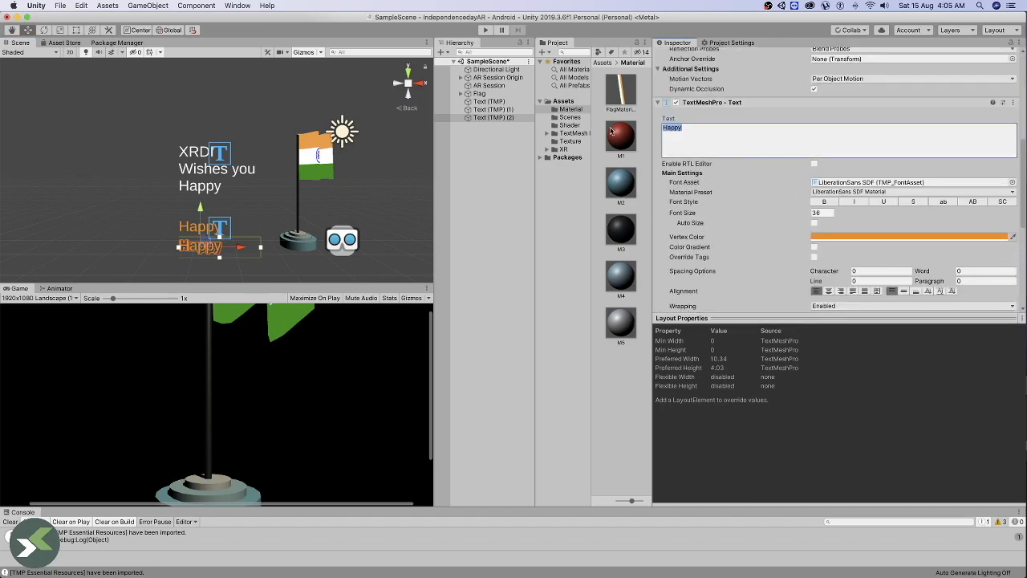
text(Inde)
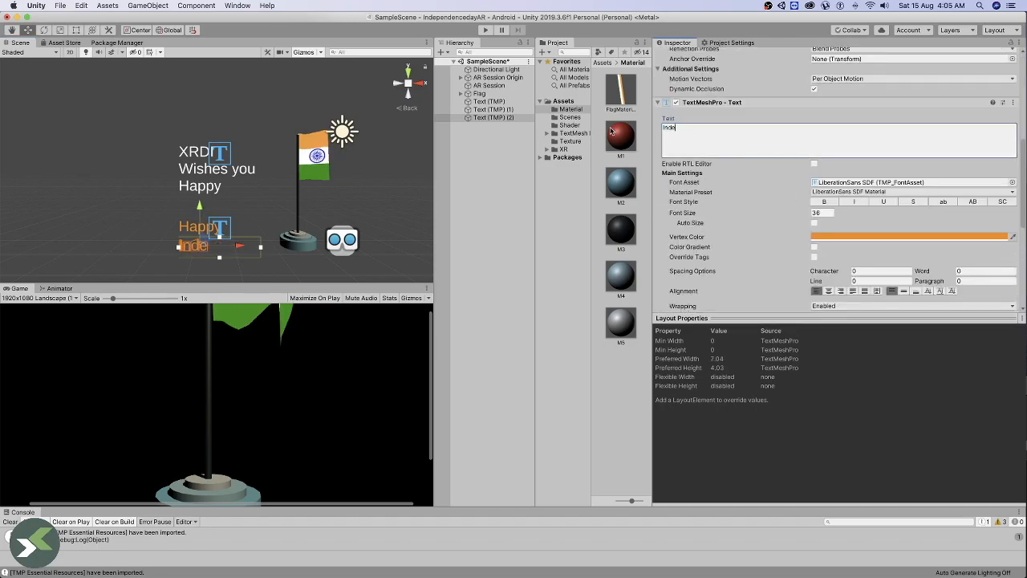
text(pendence)
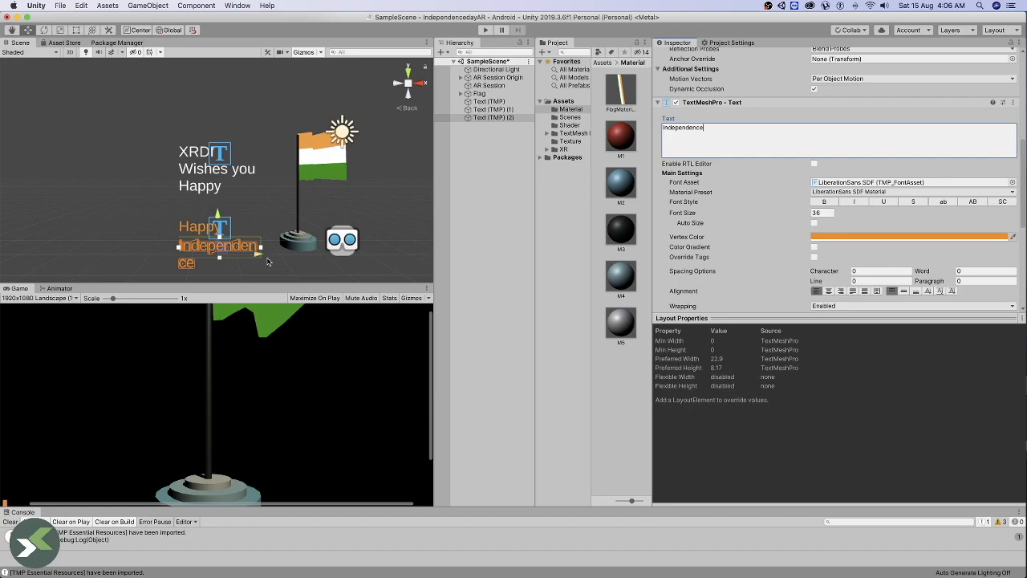
drag(261, 248, 294, 251)
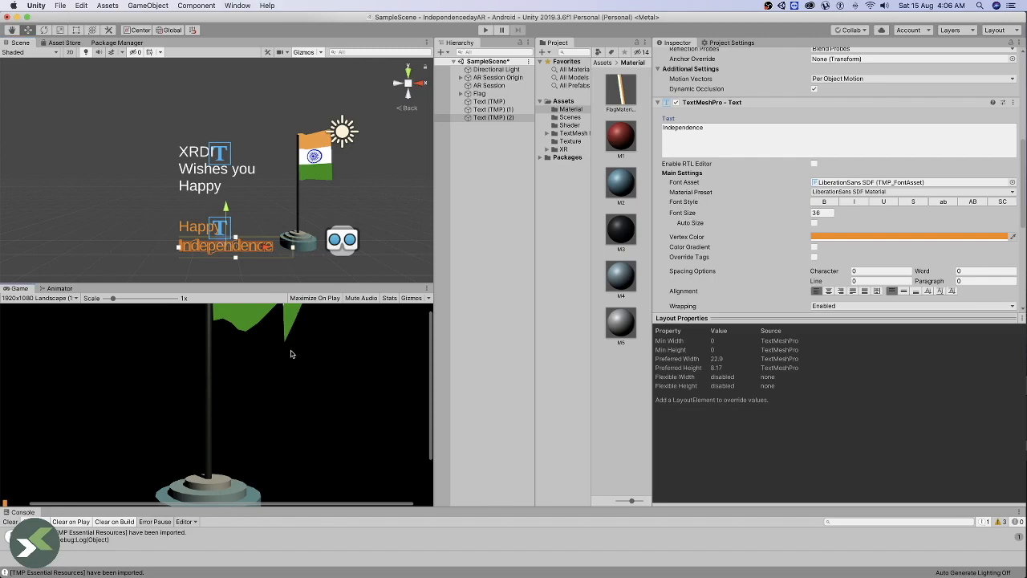
- Set the "Independence" text's vertex color to white, FFFFFF
click(858, 236)
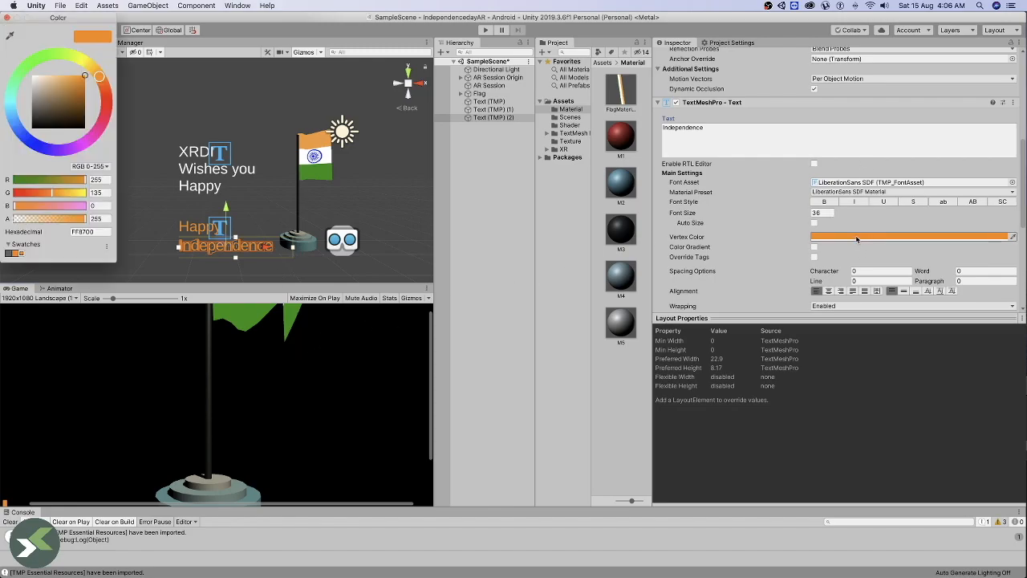
click(59, 89)
drag(59, 89, 6, 43)
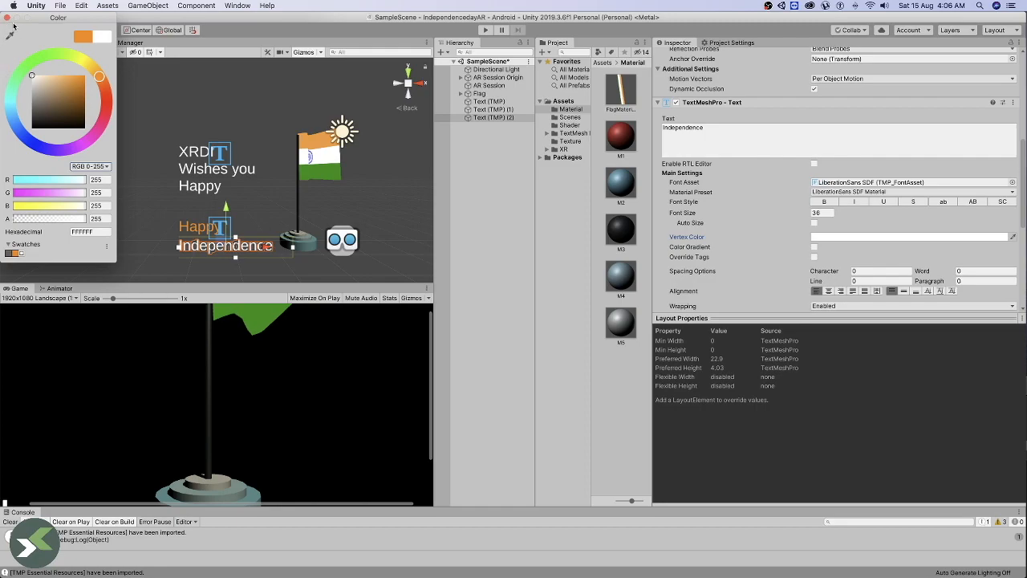
click(8, 18)
- Set the "Day" text's vertex color to bright green, 2BF81E
click(462, 193)
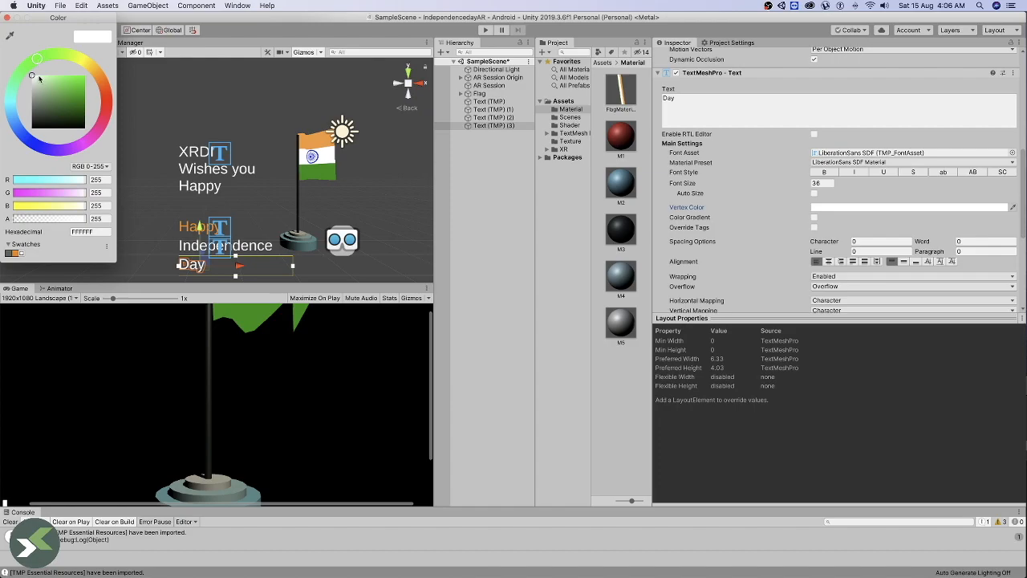
drag(38, 76, 79, 78)
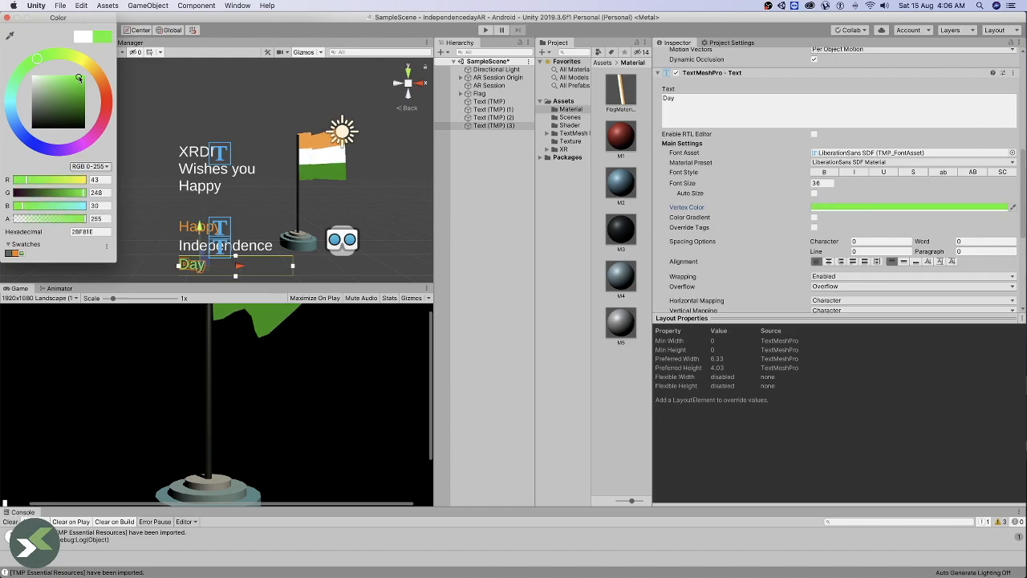
click(7, 18)
- Move the "Happy", "Independence" and "Day" texts together to the right side of the flag, opposite the XRDI text
shift+click(499, 110)
scroll(236, 256, up, 1)
scroll(237, 262, down, 3)
drag(261, 229, 362, 157)
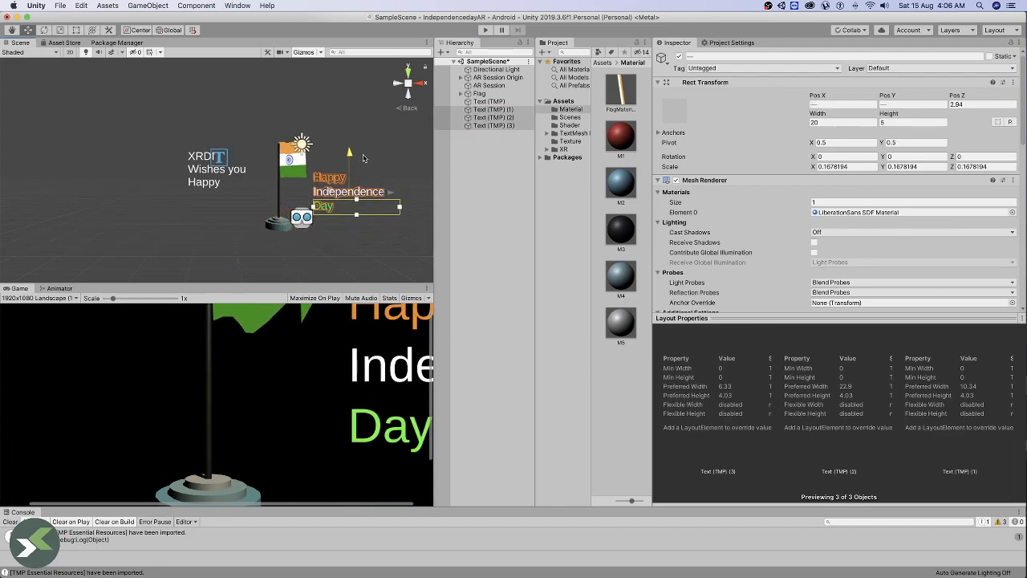
scroll(229, 198, up, 2)
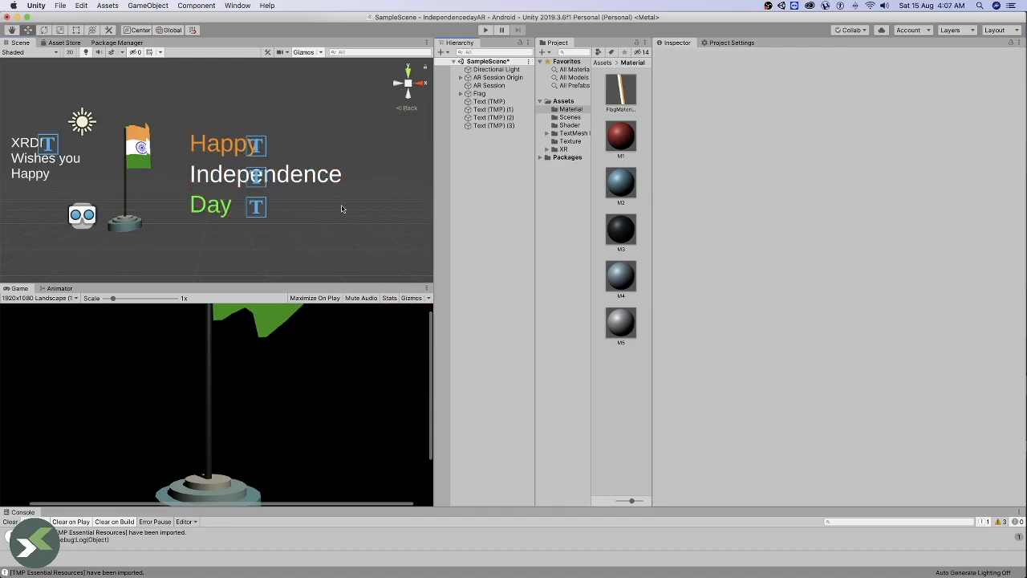
double_click(479, 93)
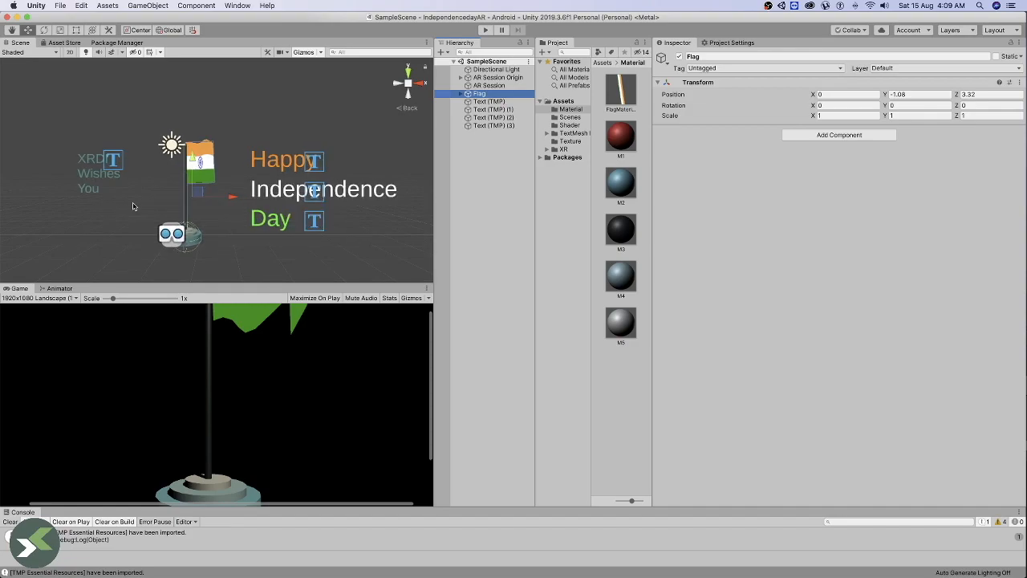
middle_drag(134, 209, 211, 161)
drag(212, 161, 143, 154)
click(481, 177)
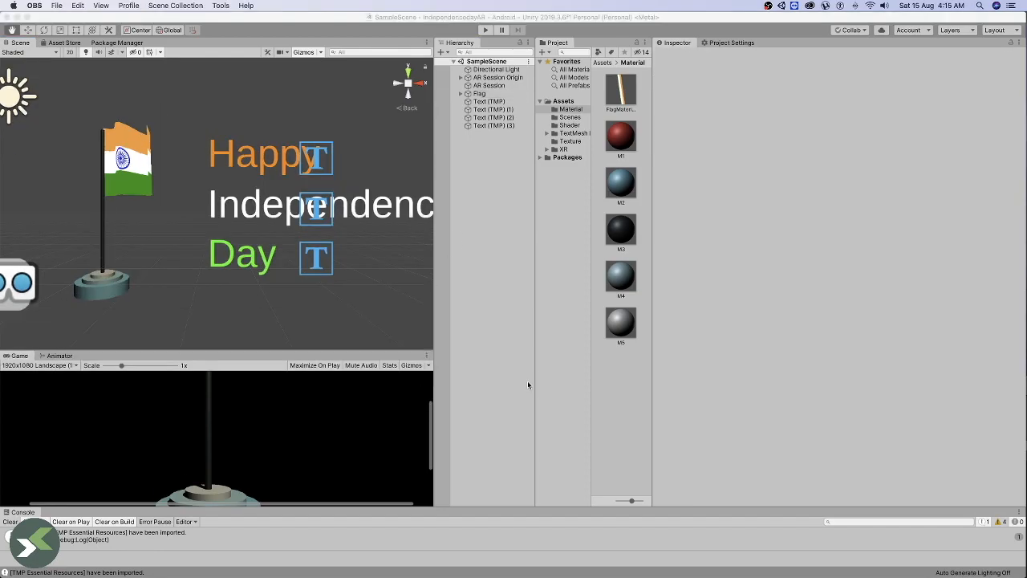
scroll(336, 250, down, 5)
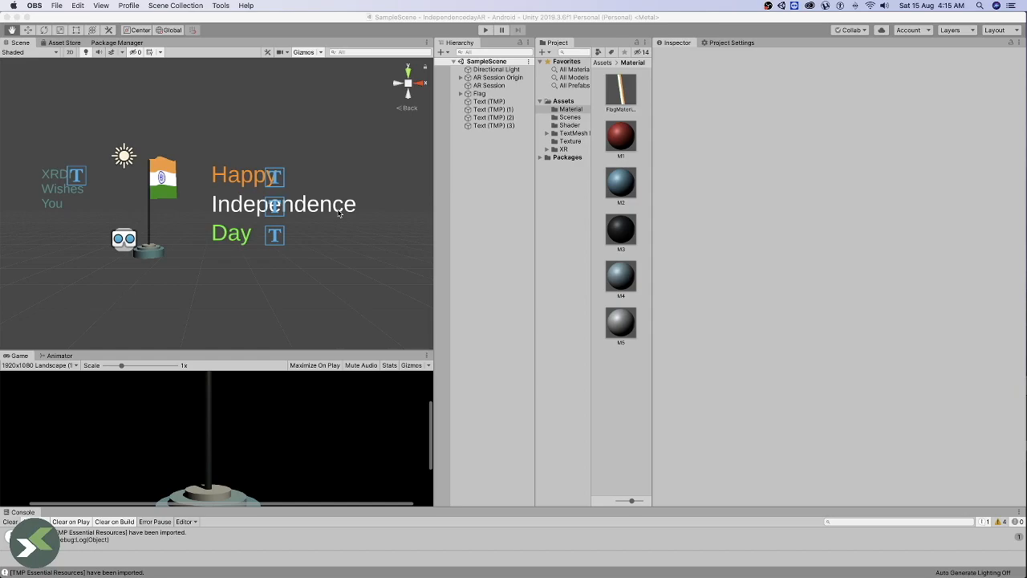
- Enlarge the Game view by shrinking the Scene view, and clear the console messages
click(325, 352)
drag(325, 352, 341, 235)
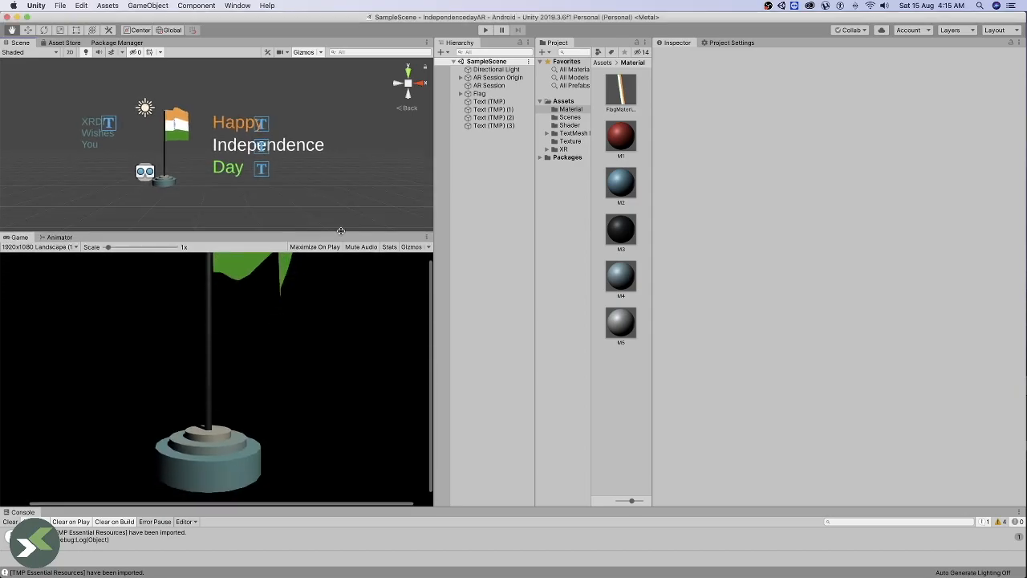
click(10, 522)
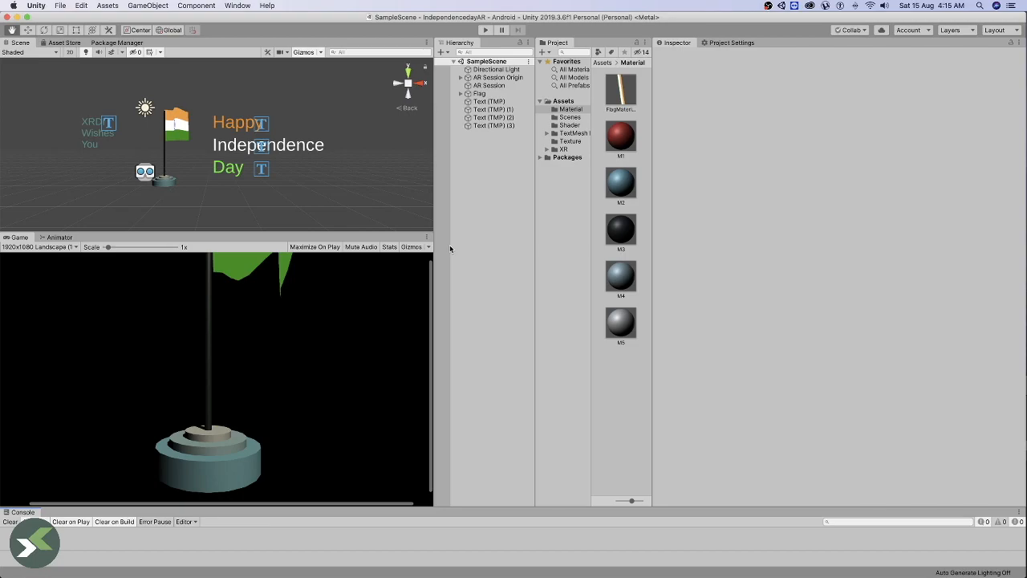
- Add an AR Default Plane object to the scene
right_click(481, 171)
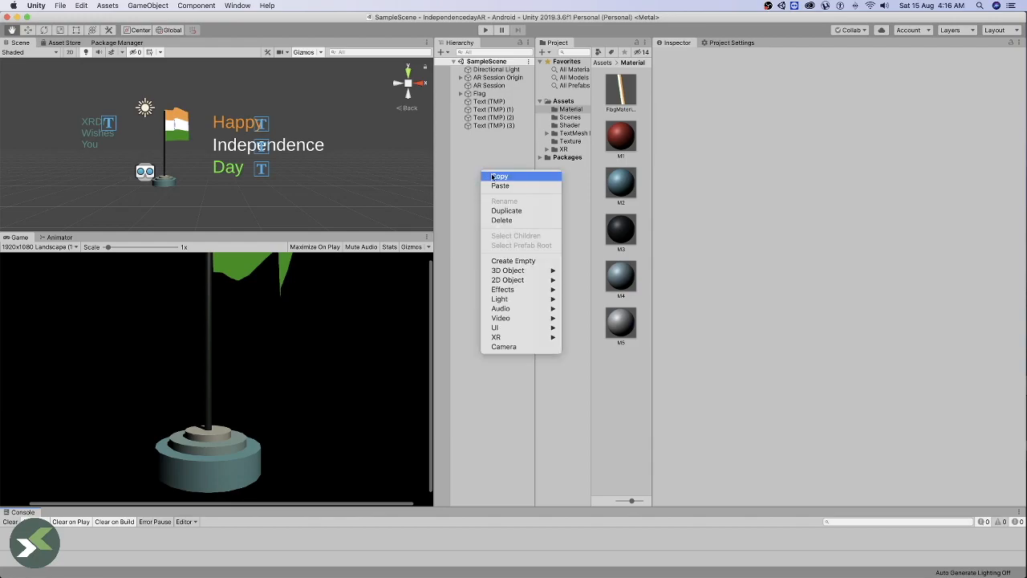
right_click(468, 370)
right_click(470, 267)
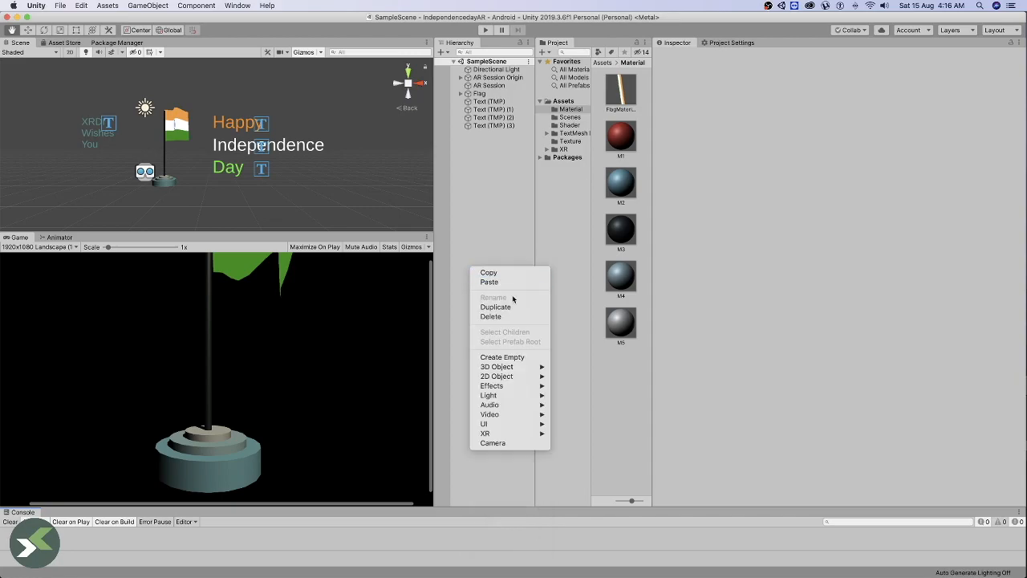
mouse_move(532, 434)
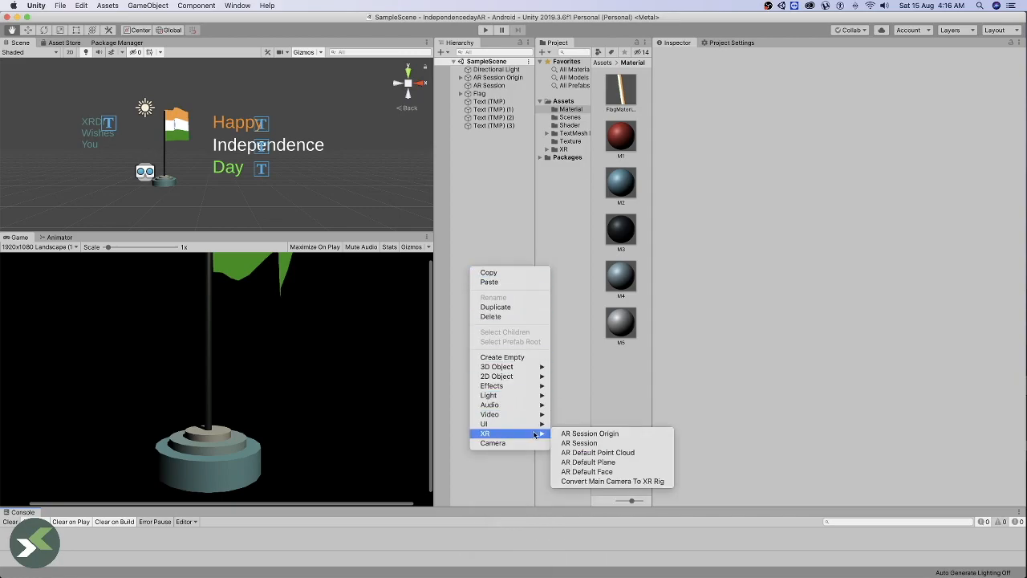
click(594, 463)
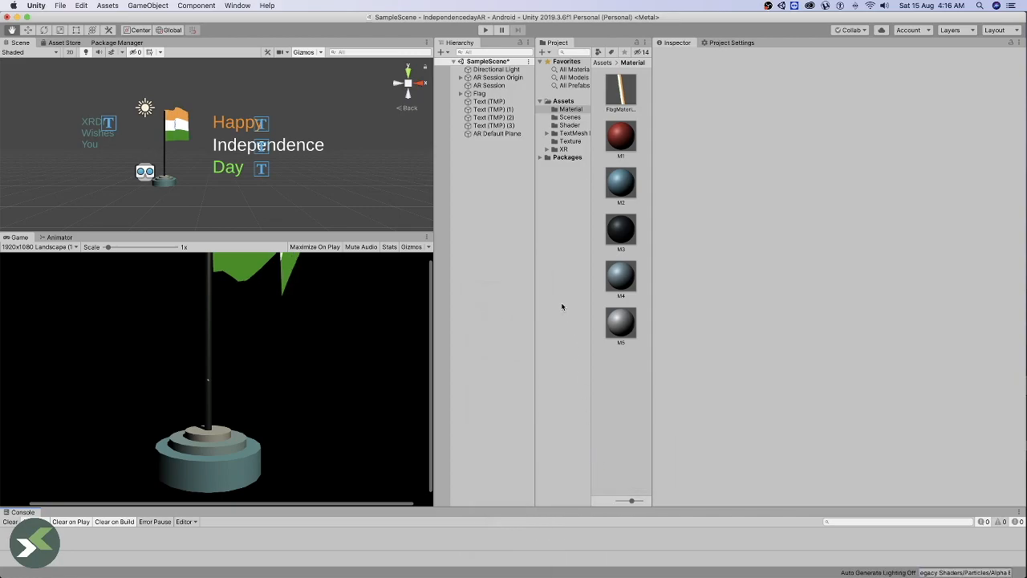
- Examine the AR Default Plane's components, from the AR Plane scripts and mesh settings through the Line Renderer
click(496, 133)
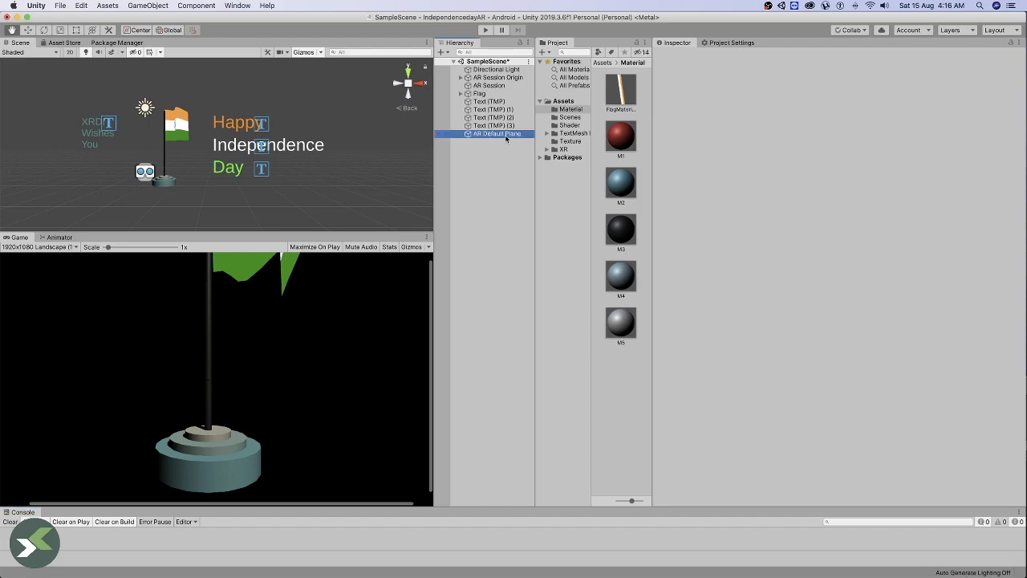
key(f)
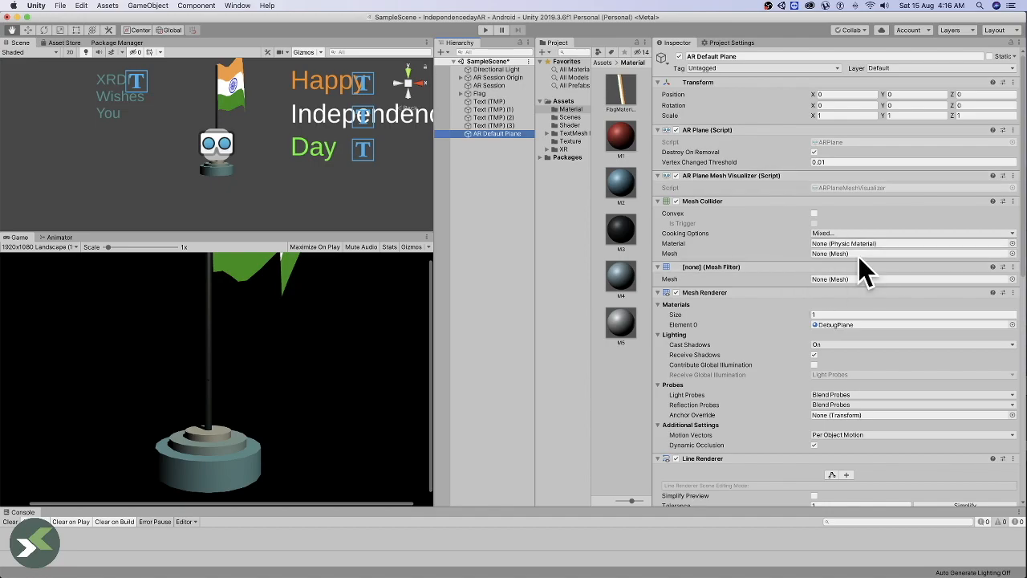
scroll(863, 266, down, 1)
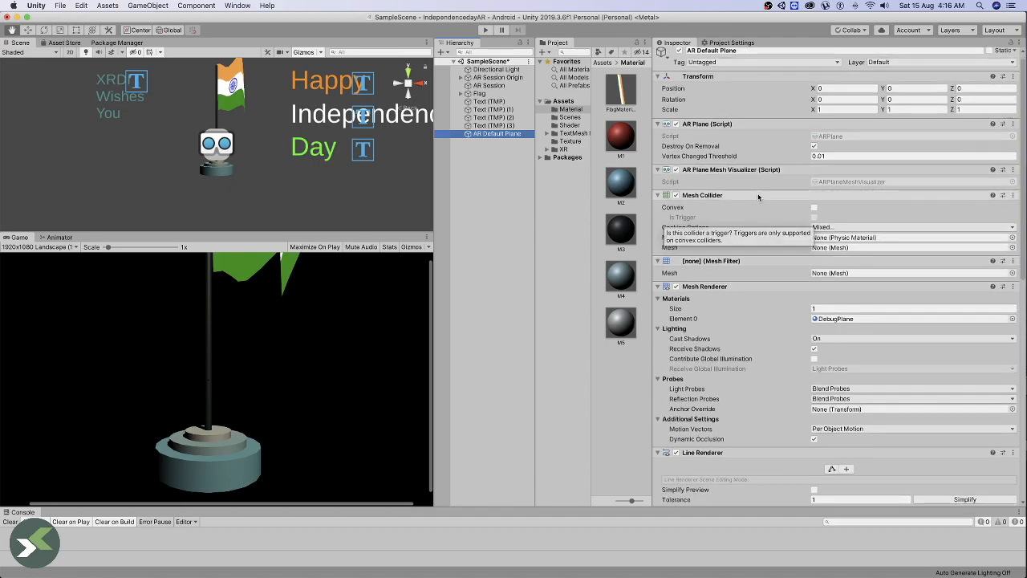
scroll(753, 205, down, 10)
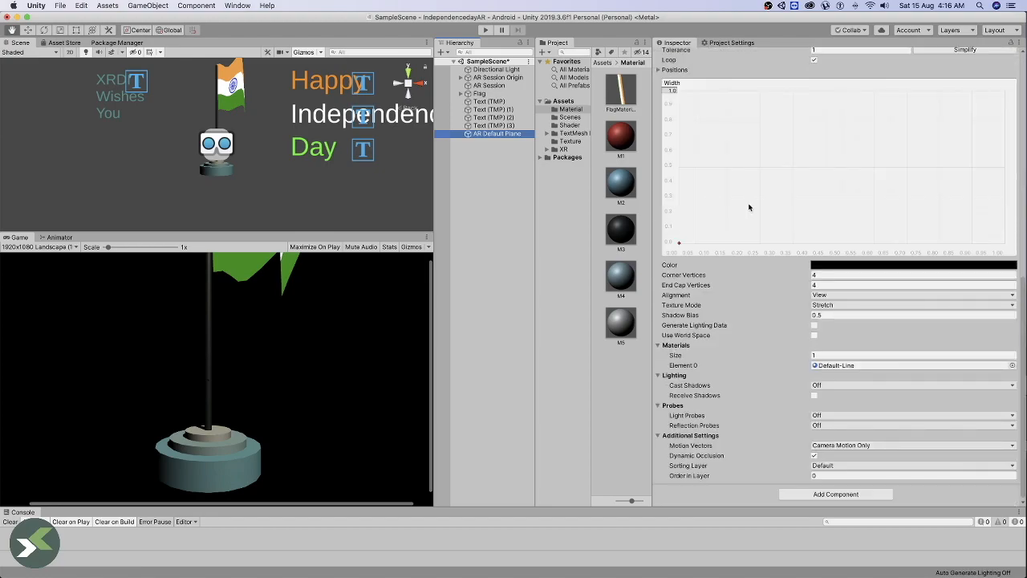
scroll(753, 216, up, 10)
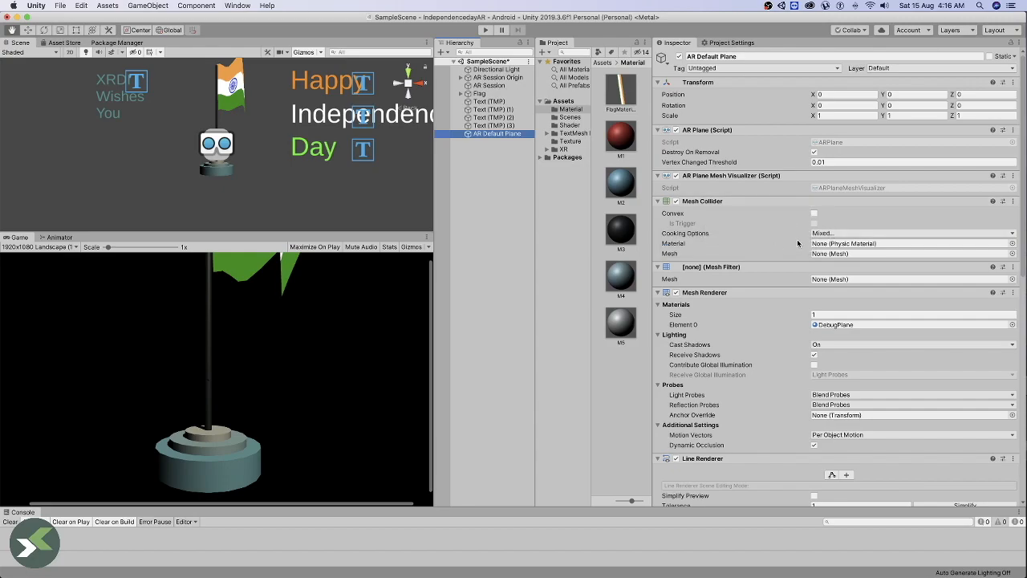
- Locate the DebugPlane material used by the plane's Mesh Renderer and inspect its albedo and other properties
click(839, 324)
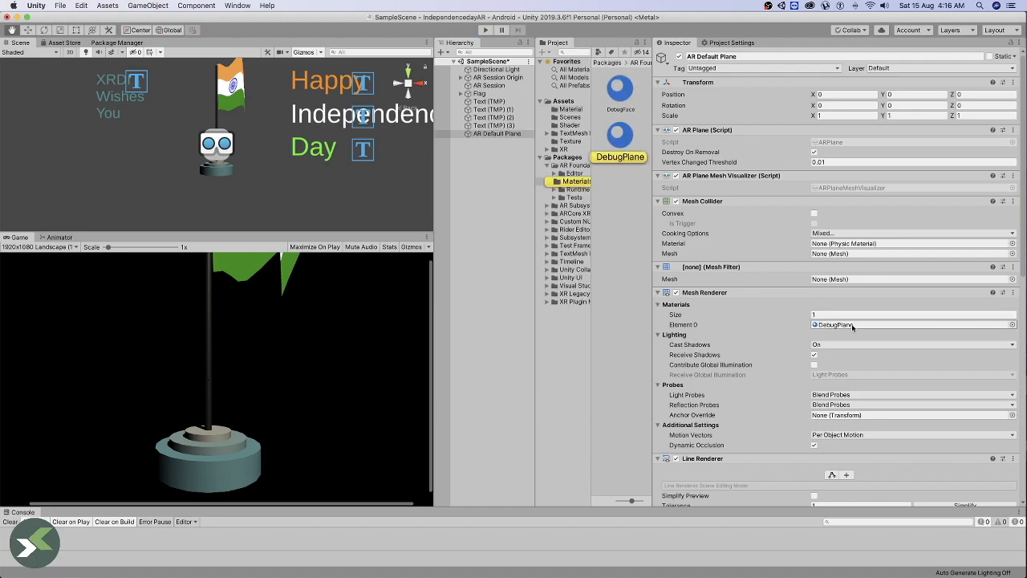
click(629, 142)
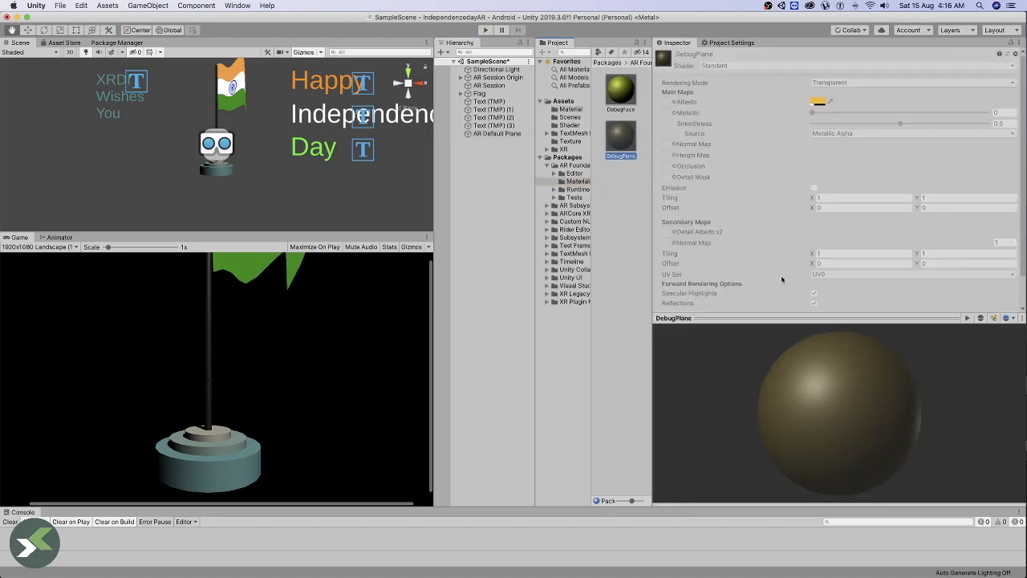
scroll(772, 241, down, 2)
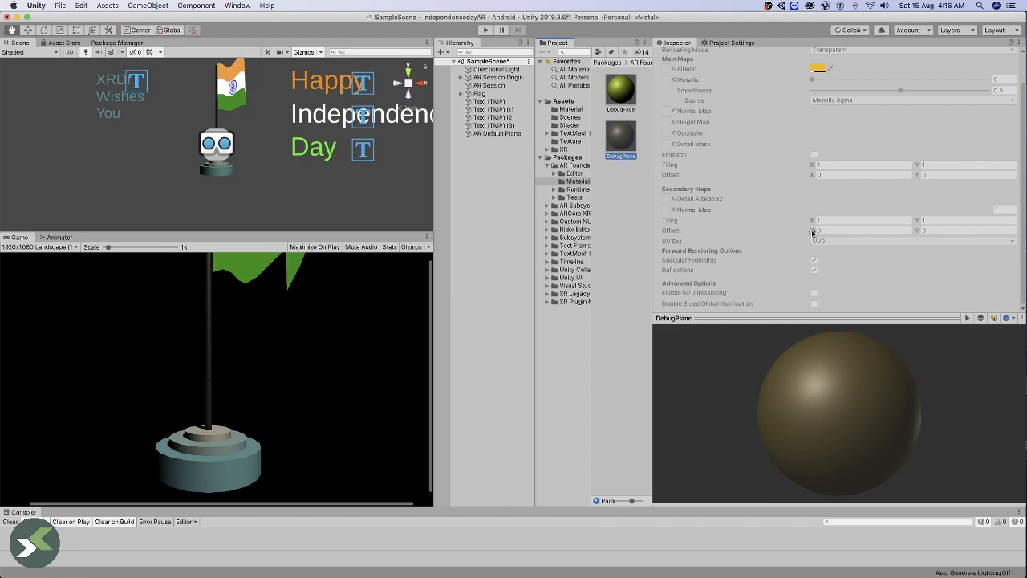
click(825, 70)
scroll(802, 233, up, 2)
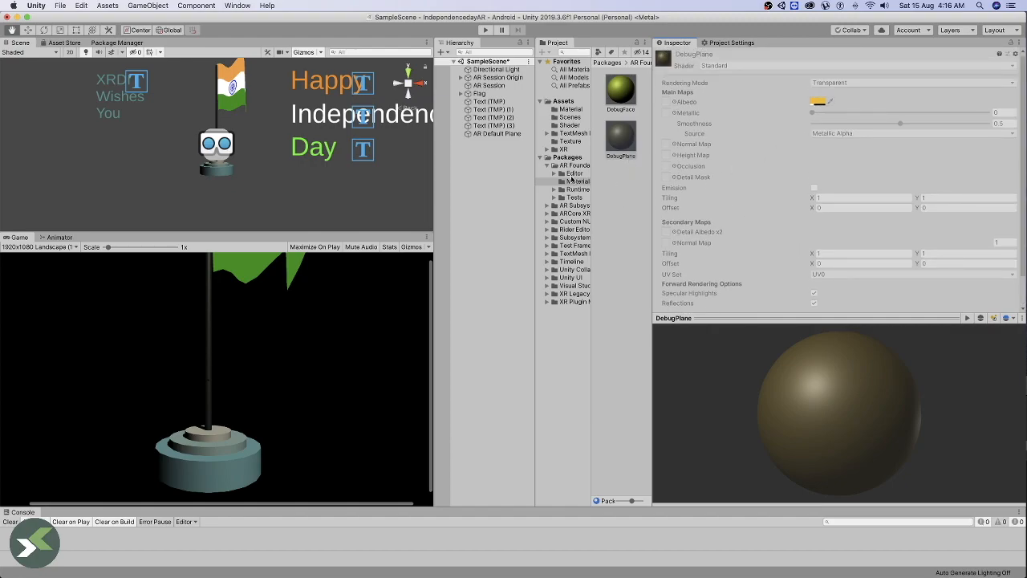
- Duplicate the blue M2 material in the Assets Material folder
click(569, 102)
click(571, 109)
click(572, 117)
click(579, 109)
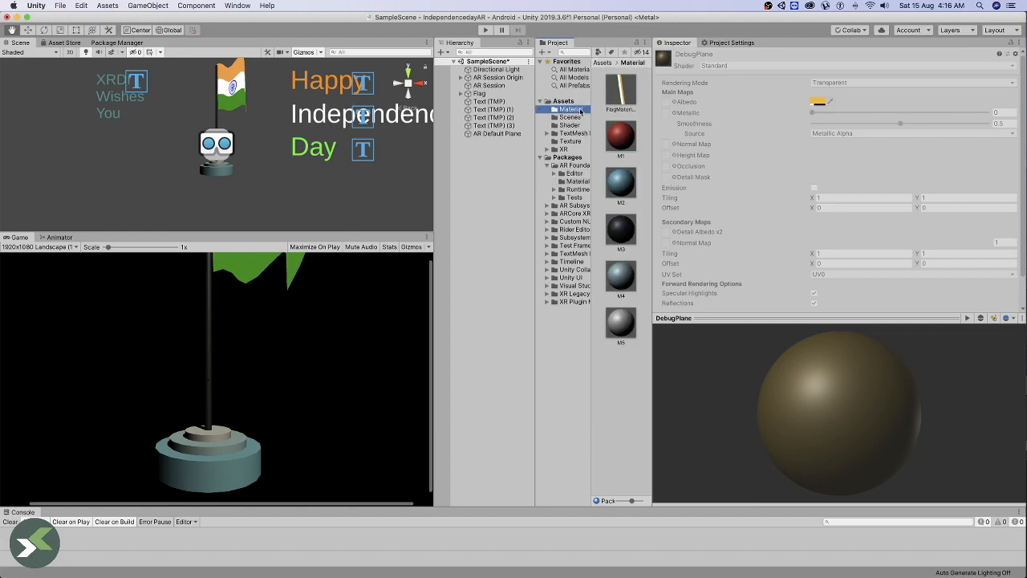
click(633, 188)
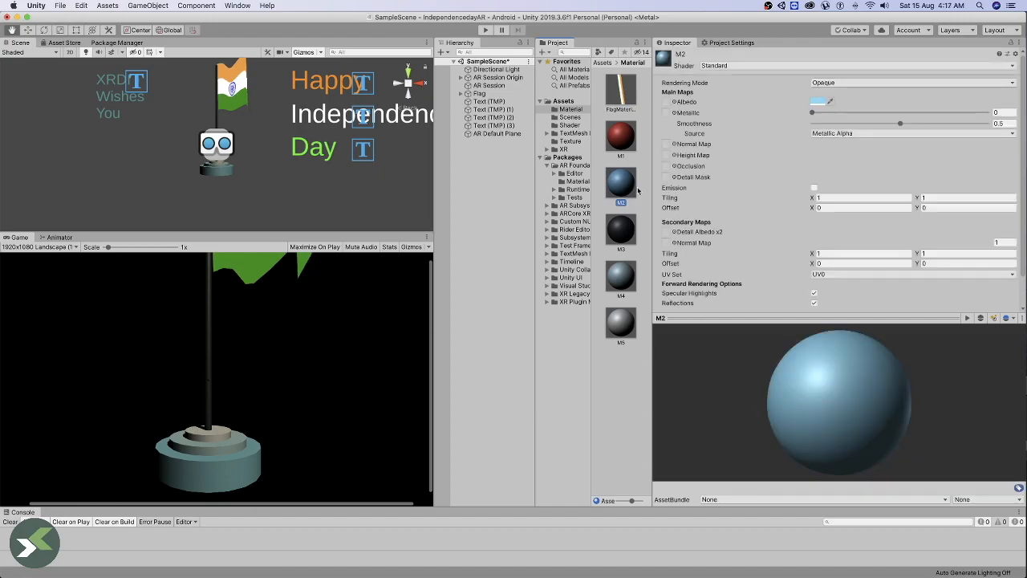
key(super+d)
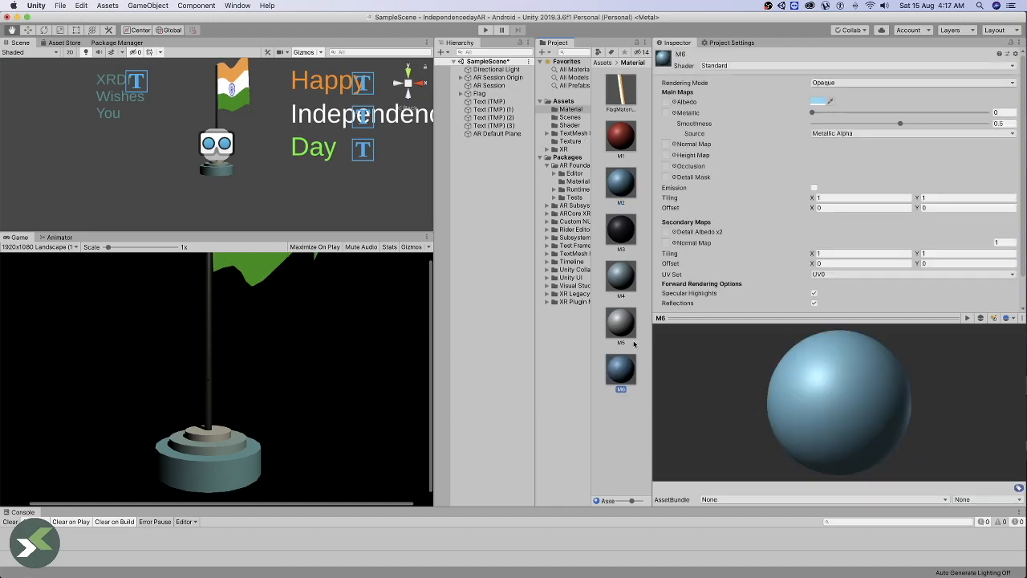
- Set the M6 material's albedo alpha to 150 and its rendering mode to Transparent
click(815, 102)
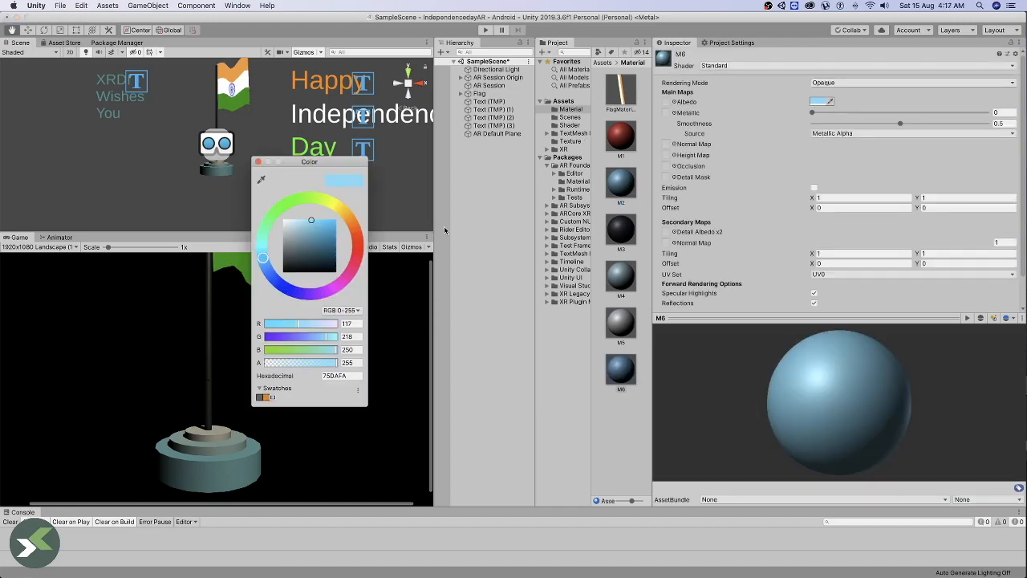
click(302, 363)
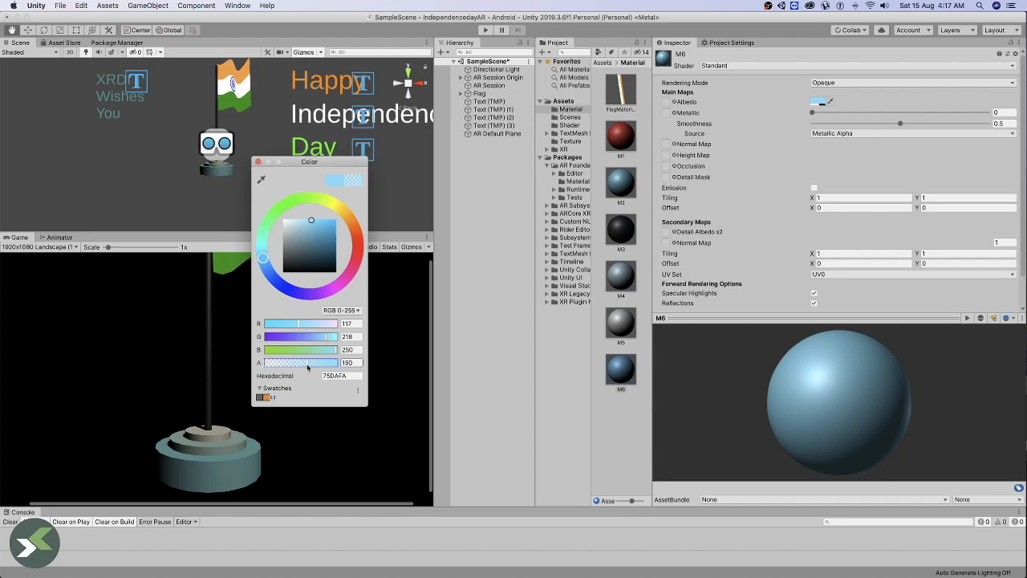
click(852, 84)
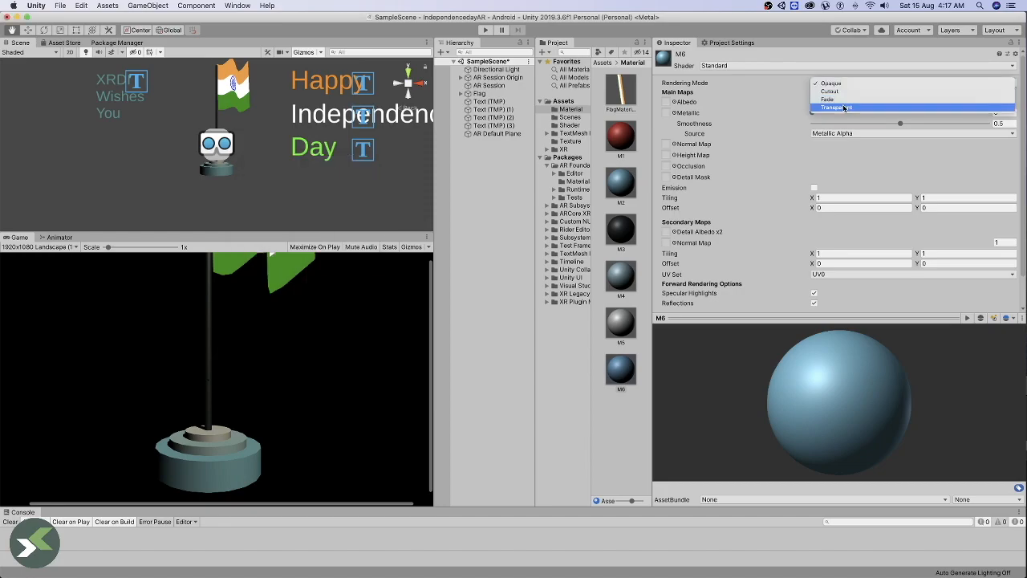
click(844, 107)
click(503, 142)
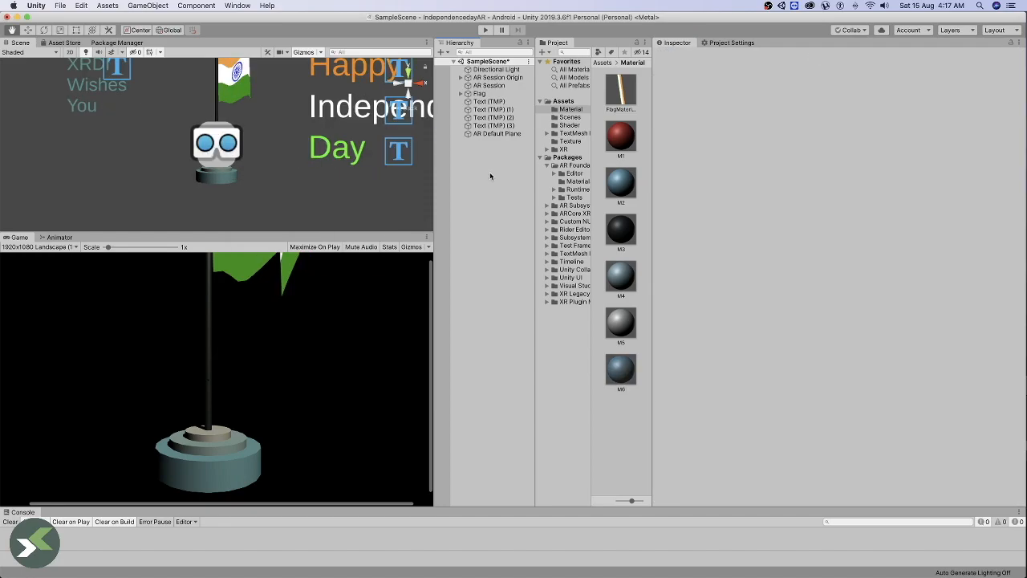
- Assign the M6 material to the AR Default Plane's Mesh Renderer and review its Line Renderer settings
click(499, 134)
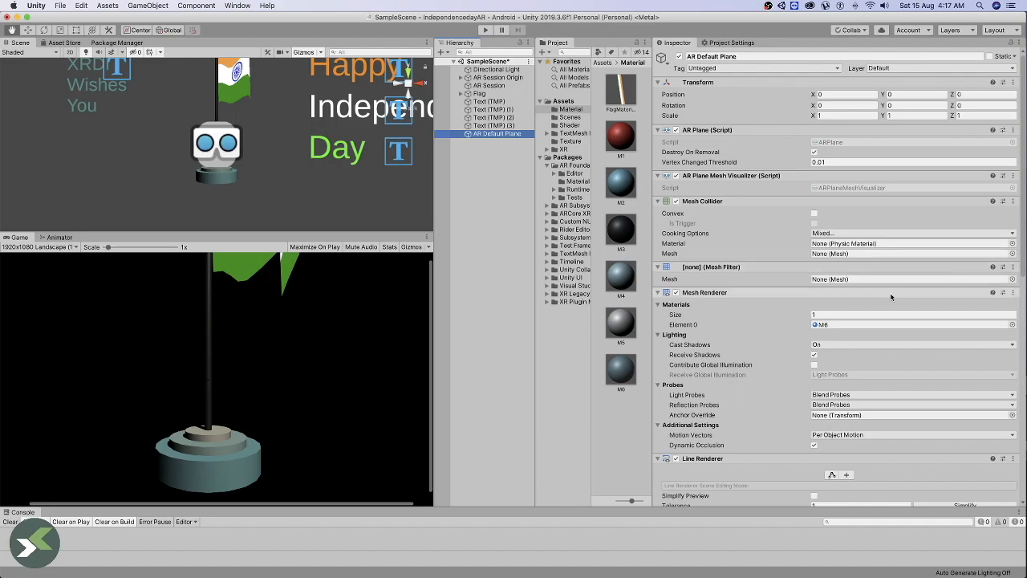
scroll(827, 423, down, 1)
scroll(826, 423, down, 10)
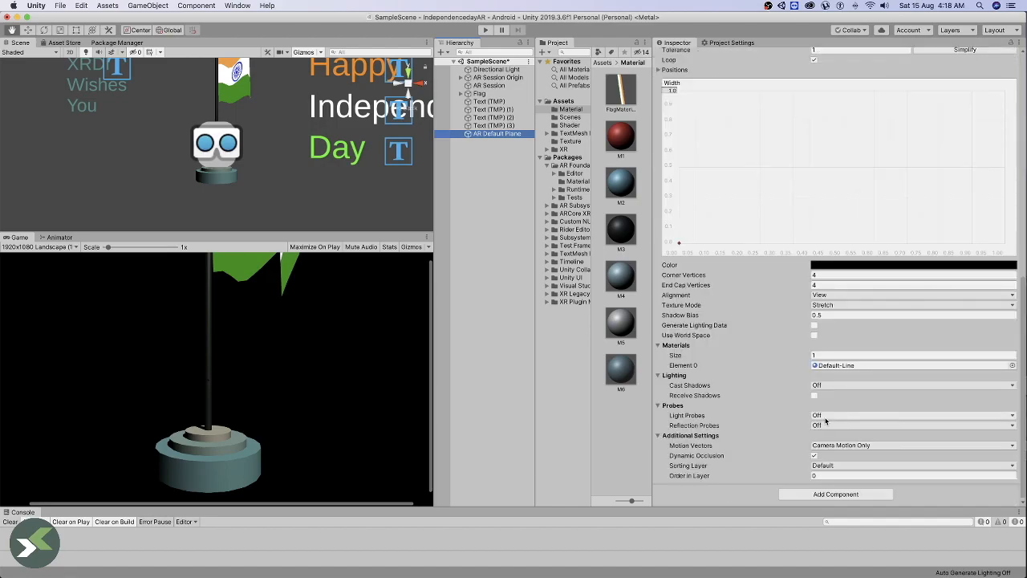
- Create a folder named Prefab inside Assets
click(566, 101)
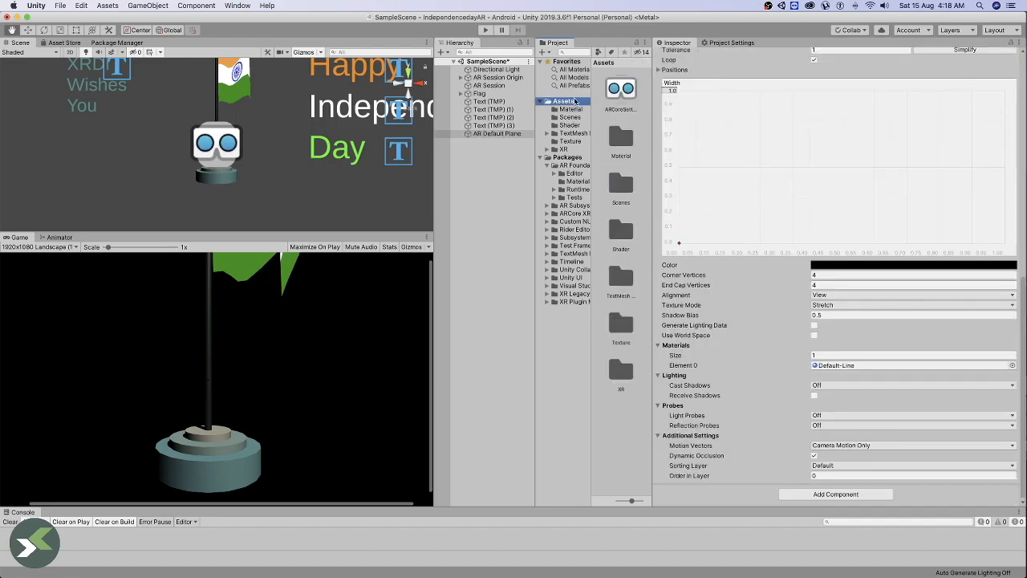
right_click(573, 101)
mouse_move(614, 103)
click(712, 103)
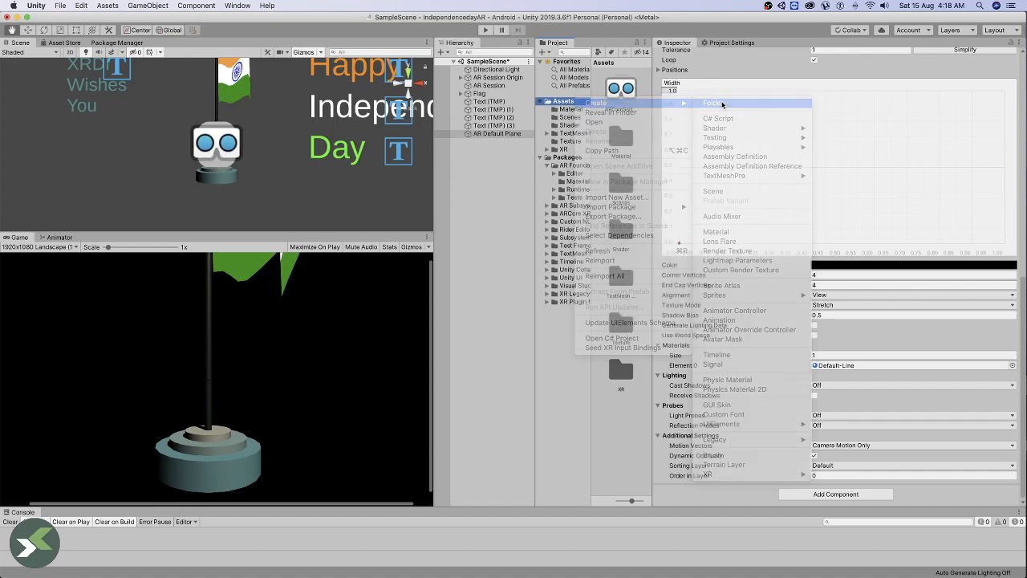
text(S)
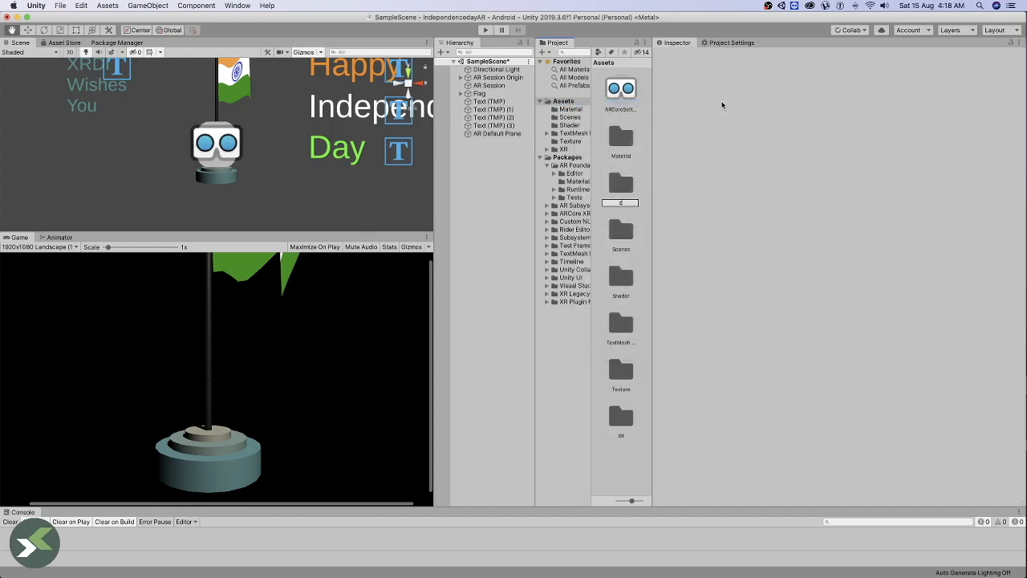
text(refab)
key(Return)
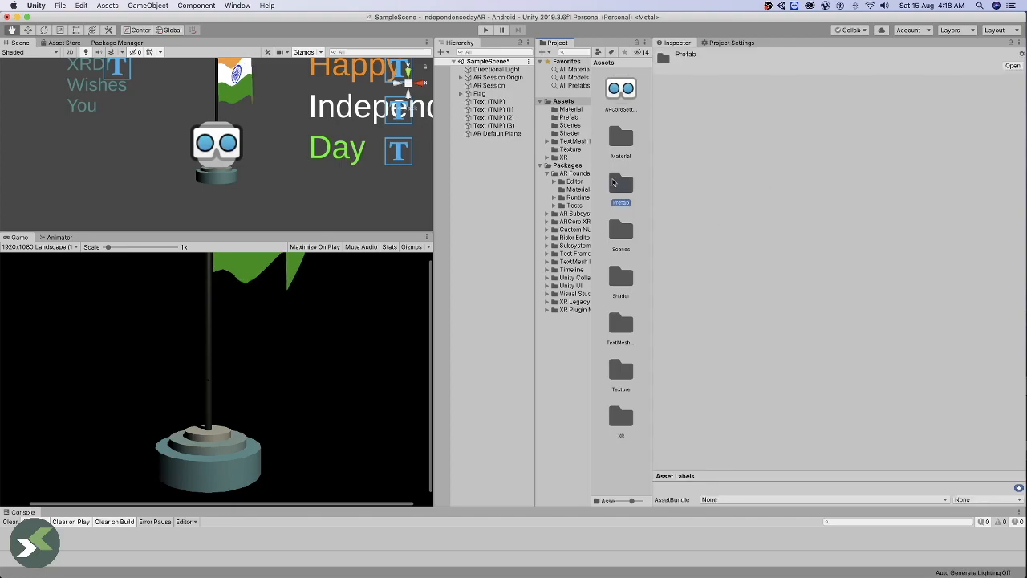
- Make the AR Default Plane a prefab named Plane in the Prefab folder and remove it from the scene
click(544, 120)
drag(497, 133, 624, 129)
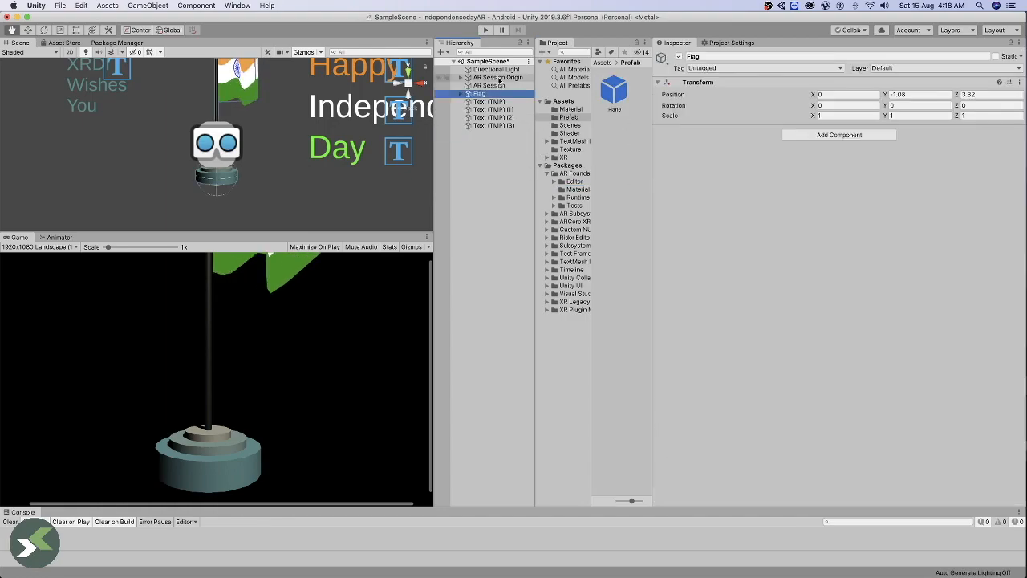
- Add an AR Plane Manager component to the AR Session Origin
click(498, 79)
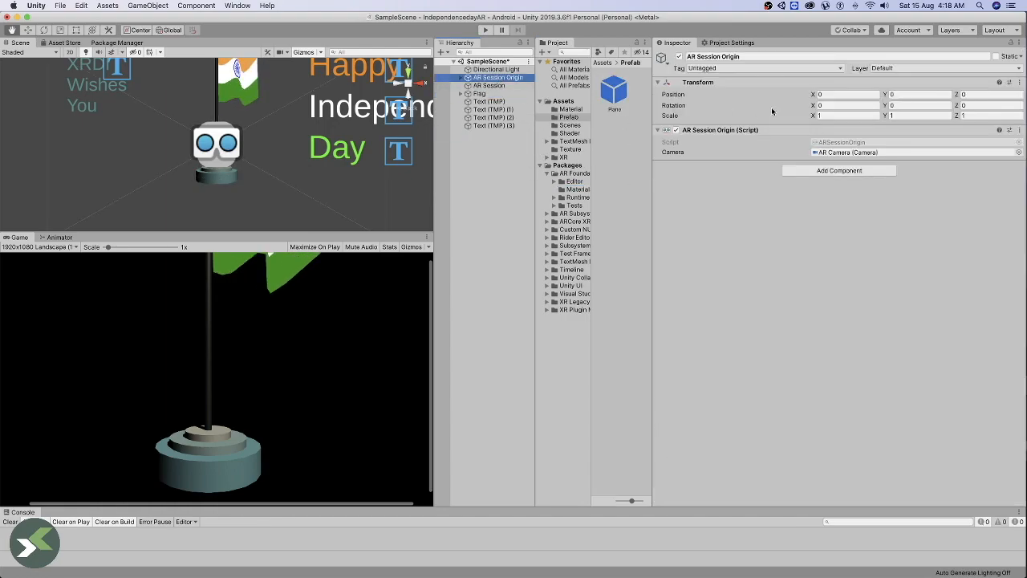
click(838, 171)
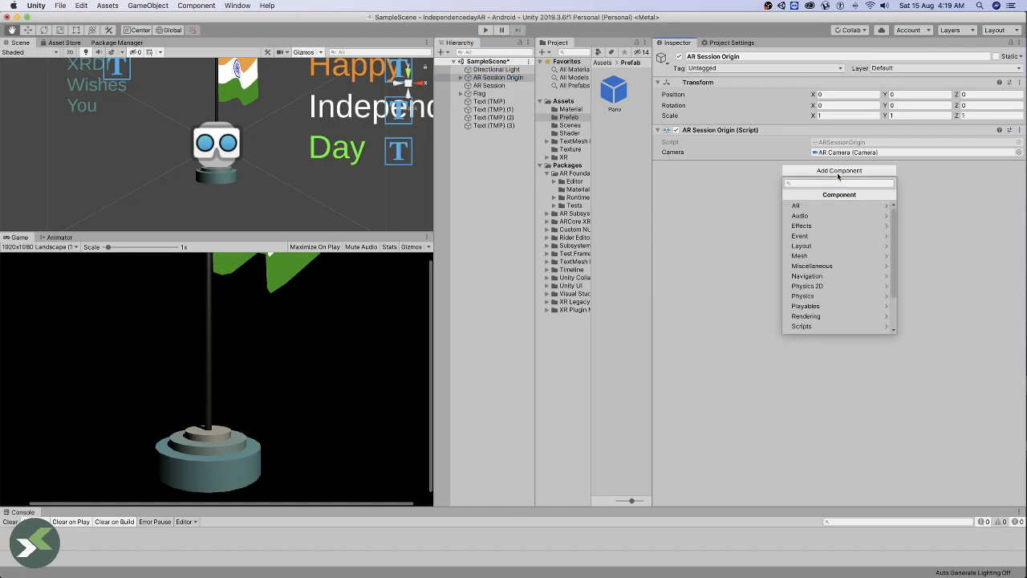
click(834, 183)
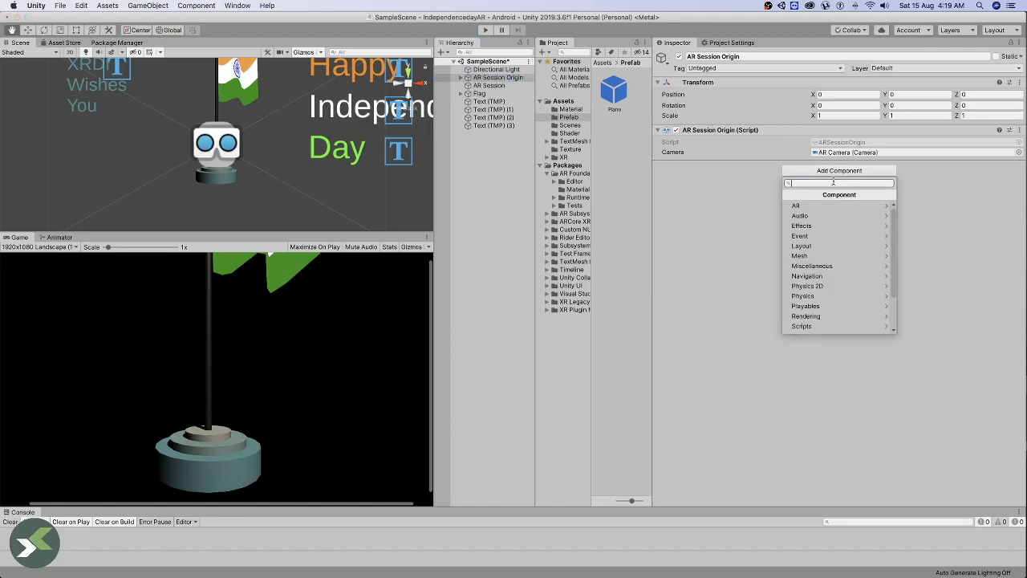
text(plane)
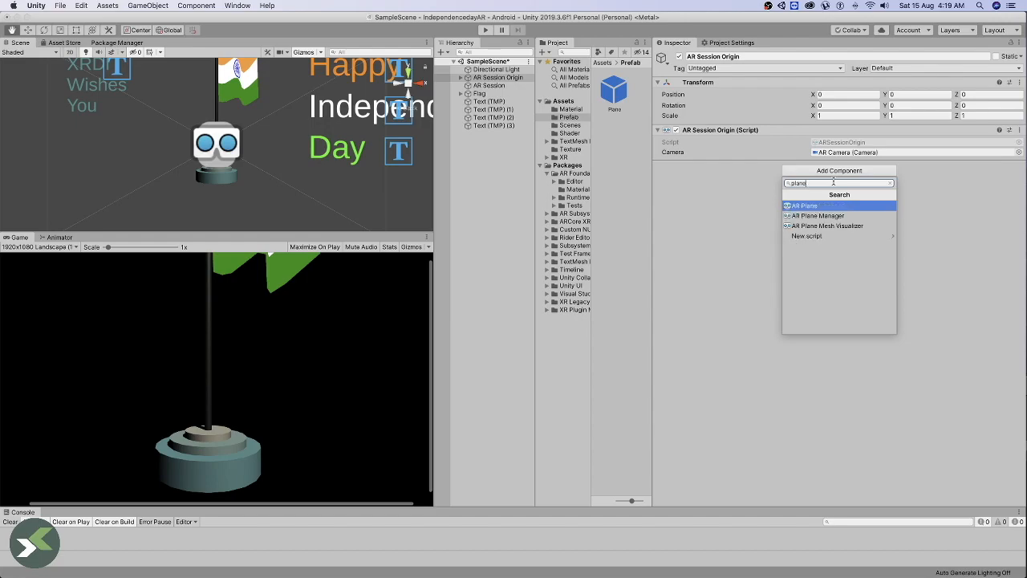
key(Down)
key(Return)
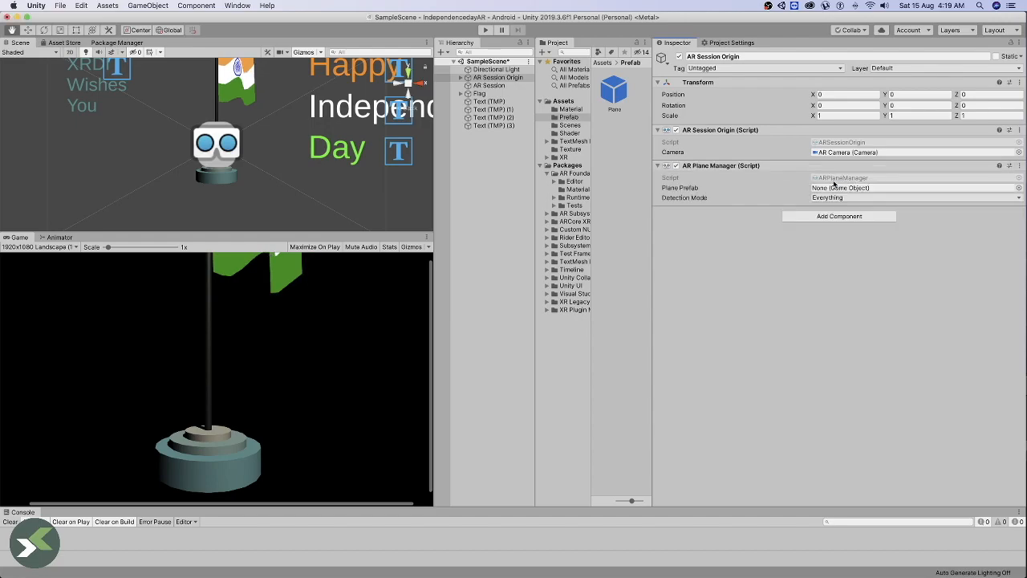
- Assign the Plane prefab as the AR Plane Manager's Plane Prefab, and open the build settings
click(618, 90)
drag(620, 90, 835, 188)
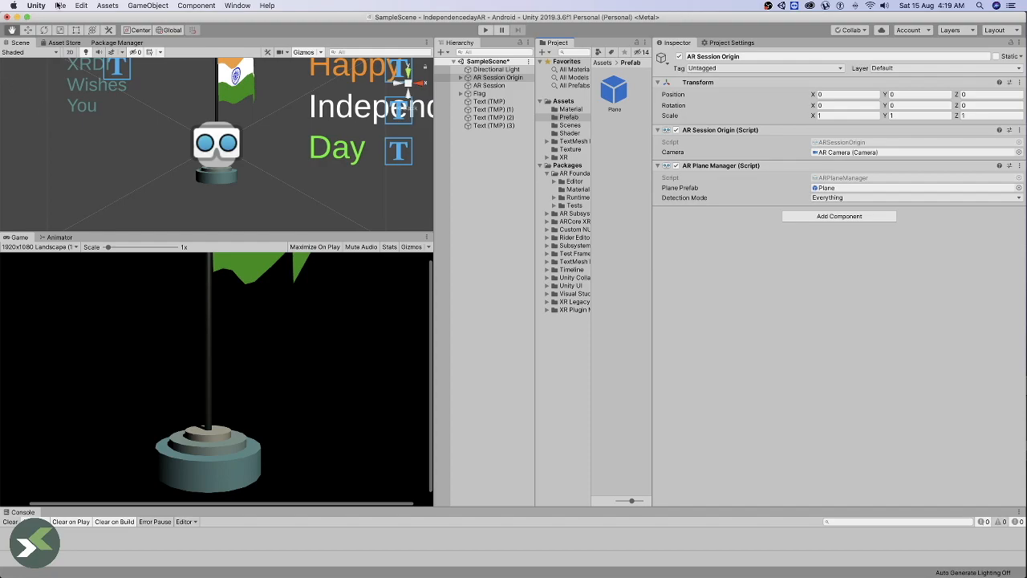
click(60, 5)
click(85, 102)
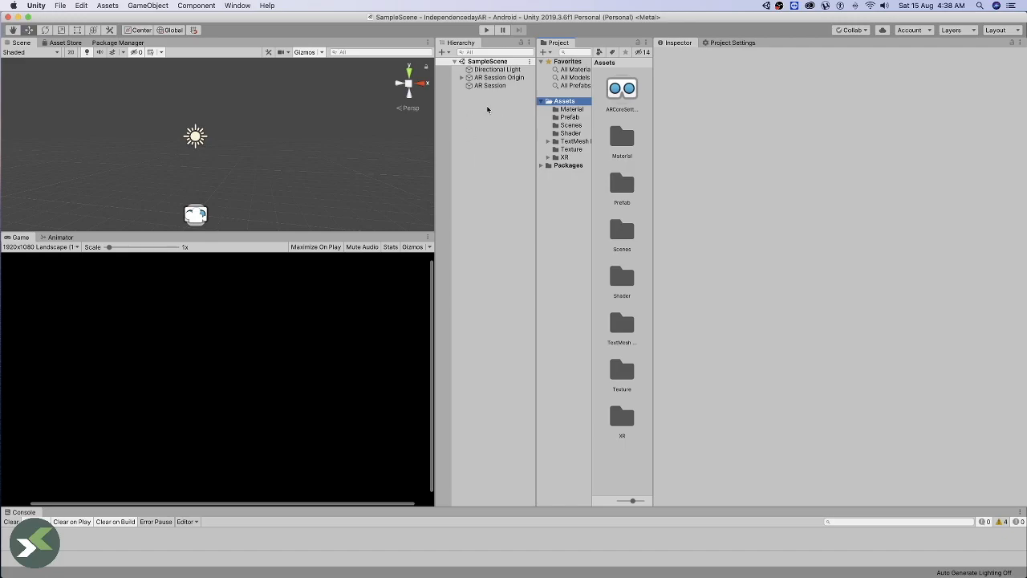
- Create a folder named Script inside Assets
click(499, 78)
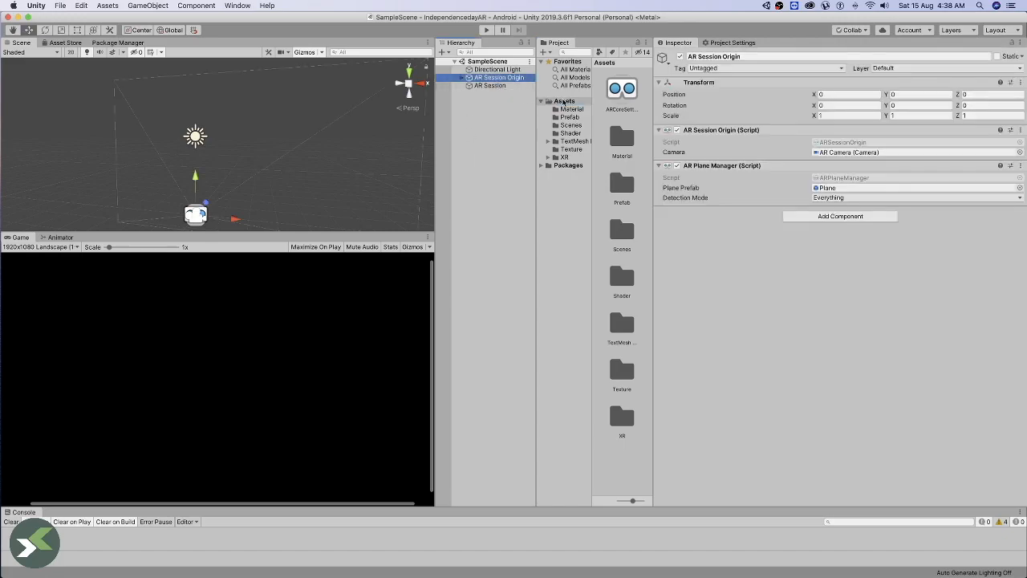
right_click(564, 102)
mouse_move(619, 106)
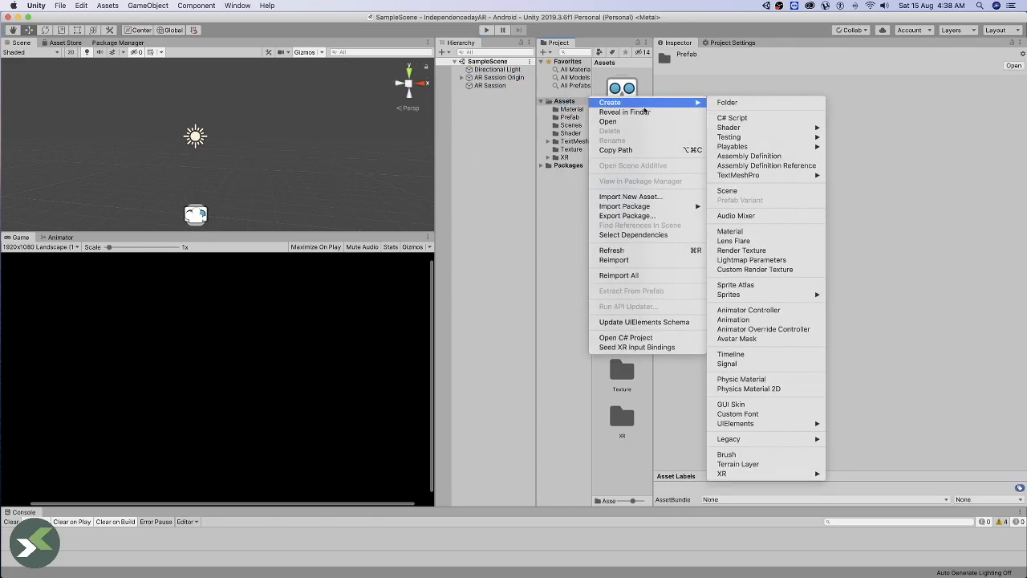
click(717, 103)
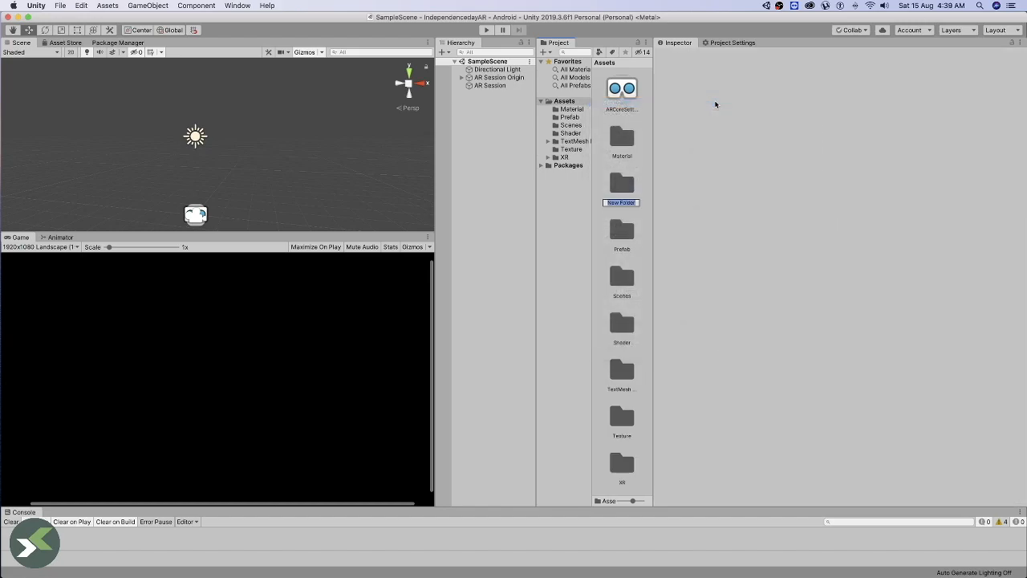
text(Script)
- Create a C# script named SpawnObjectOnPlaneDetection in the Script folder
right_click(611, 105)
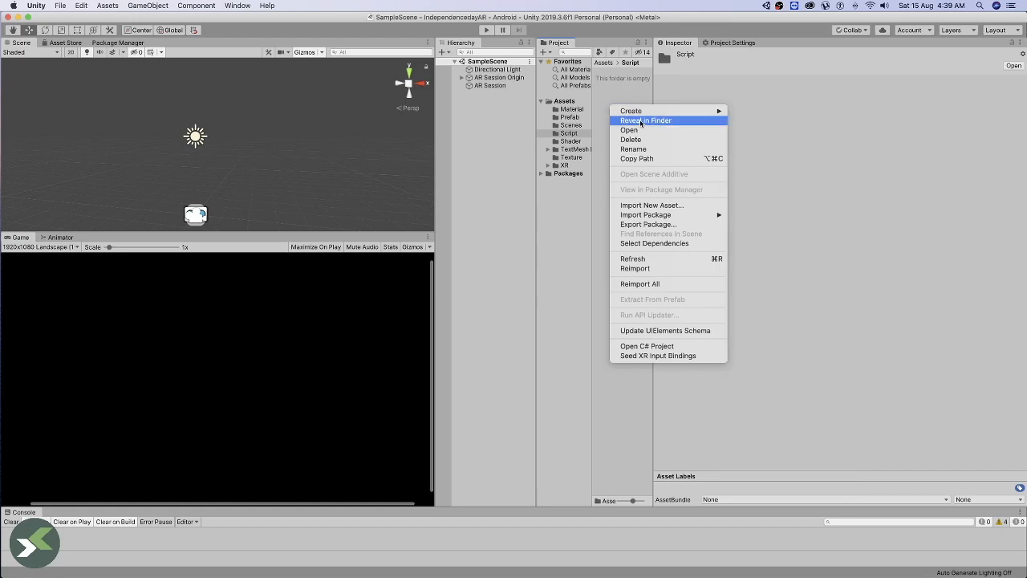
mouse_move(648, 113)
click(746, 127)
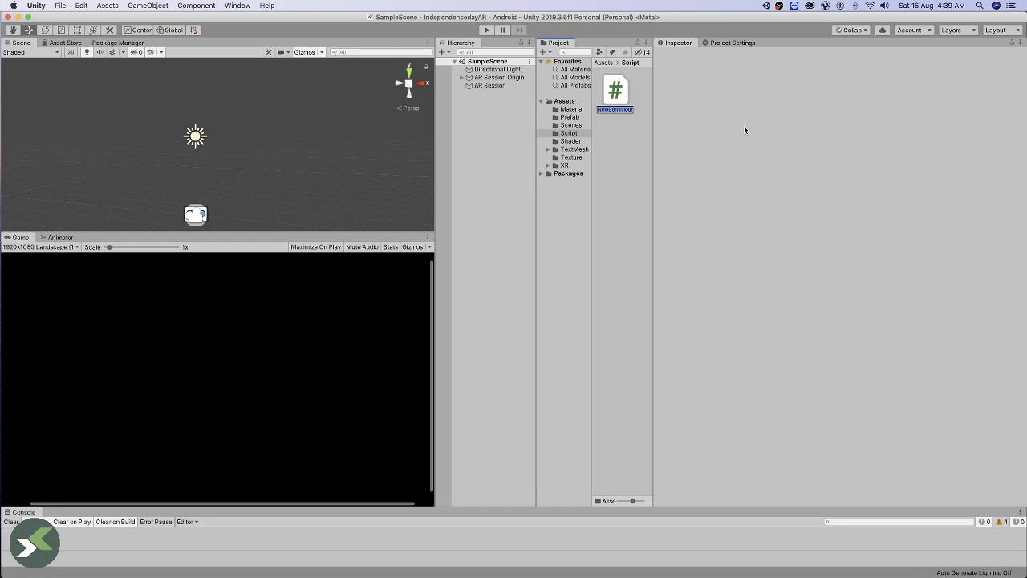
text(Spa)
text(wnObject)
text(Plane)
text(Detec)
text(tion)
key(Return)
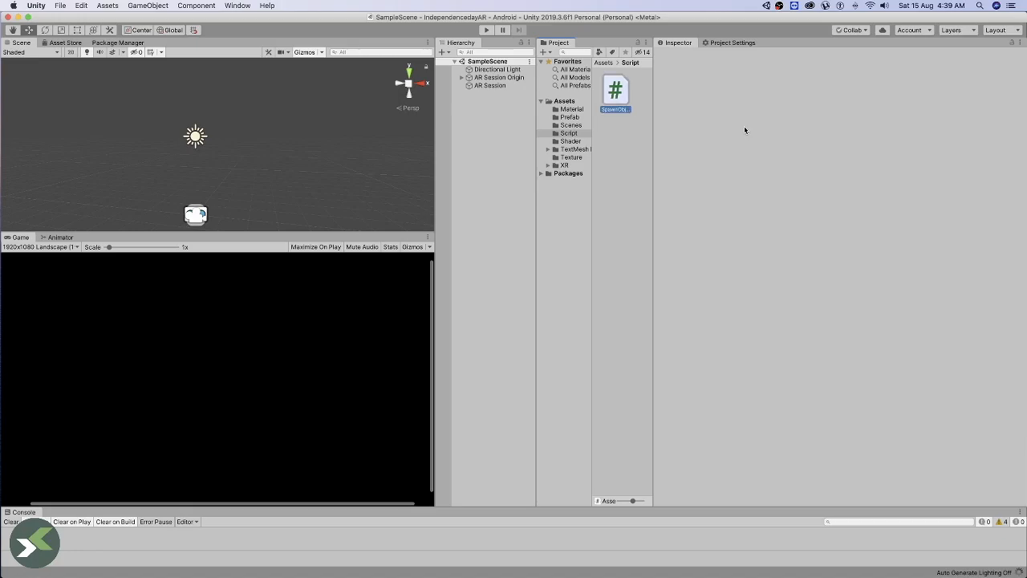
- Open the SpawnObjectOnPlaneDetection script in Visual Studio and delete its default Start and Update methods with their comments
double_click(617, 91)
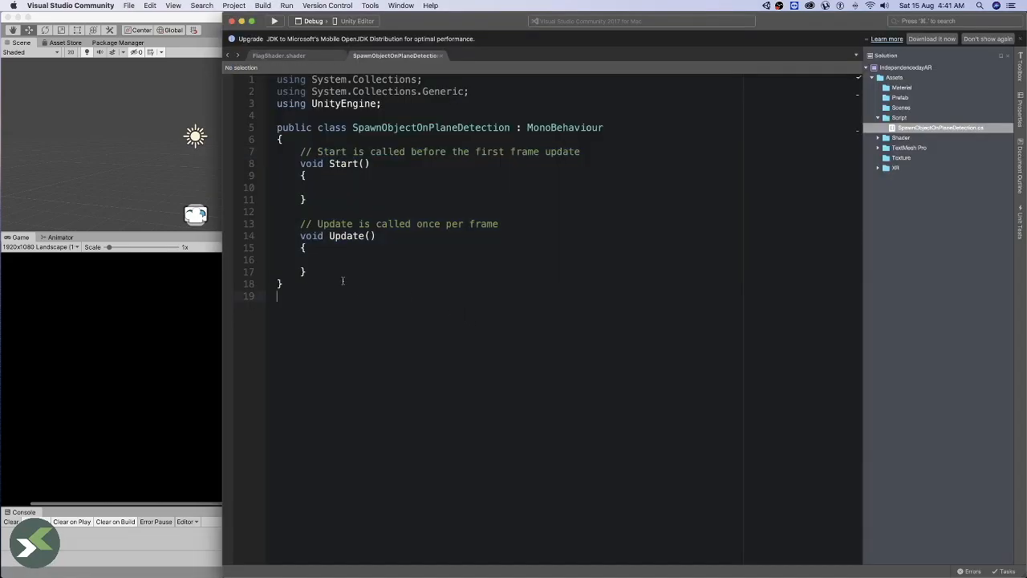
drag(343, 274, 294, 151)
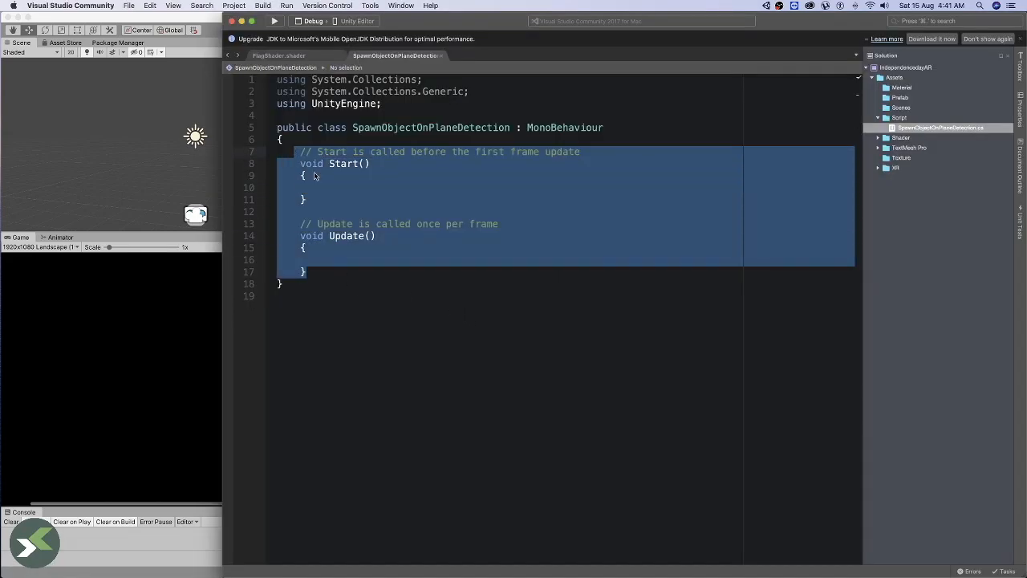
key(BackSpace)
- Add using directives for UnityEngine.XR.ARFoundation and UnityEngine.XR.ARSubsystems below the UnityEngine one
click(379, 105)
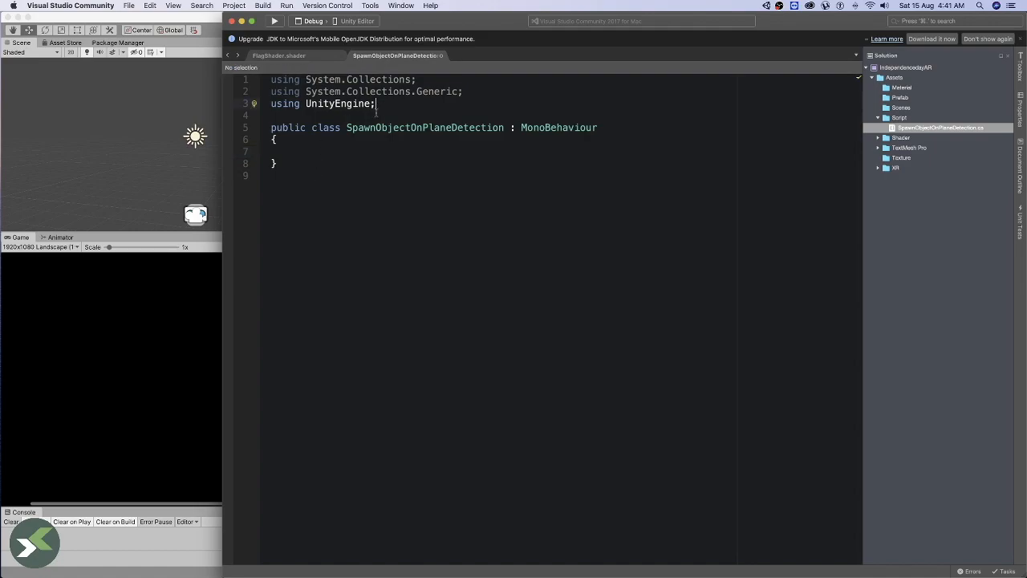
key(Return)
text(using )
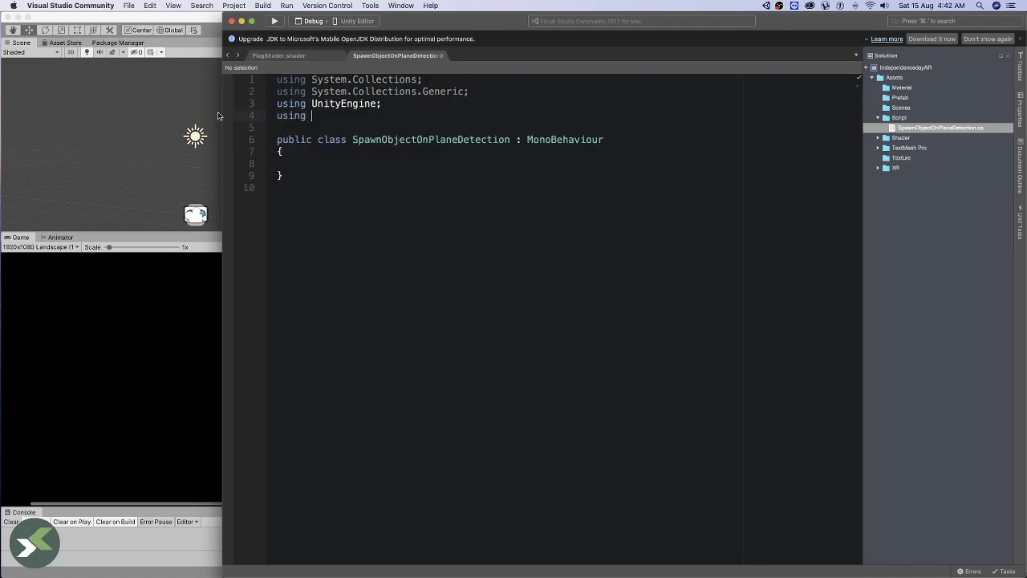
text(Unityeng.xr)
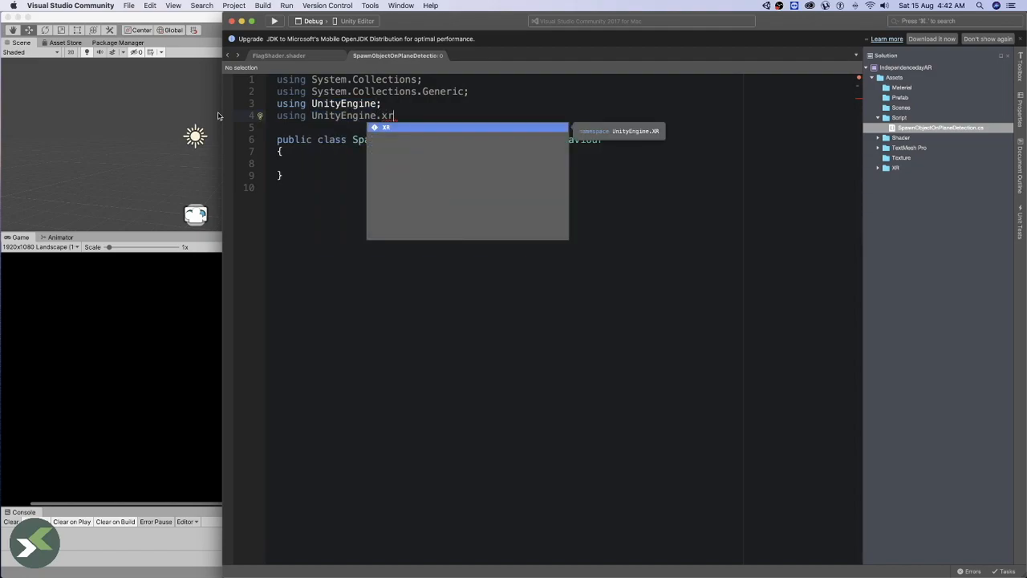
text(.ar)
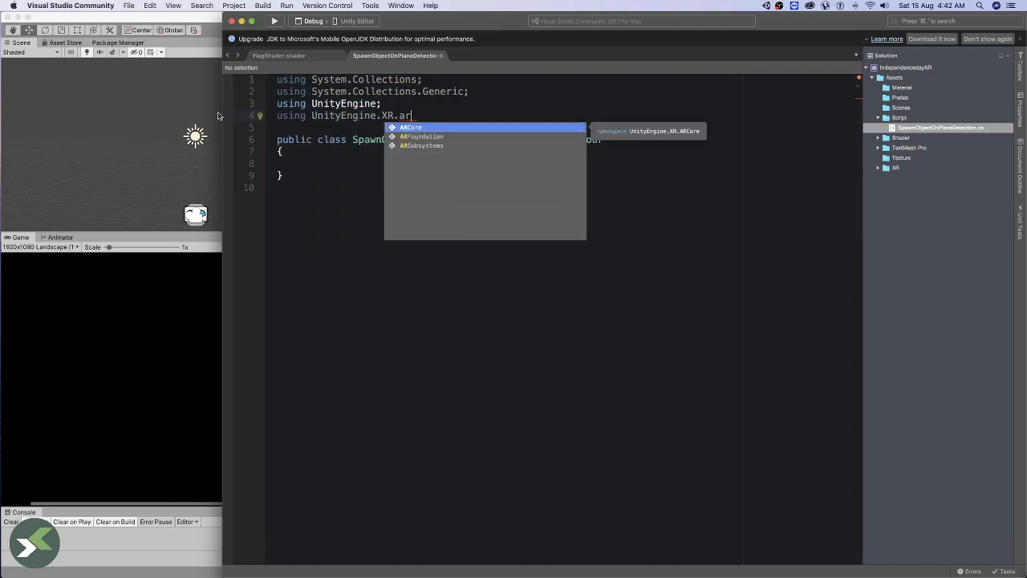
key(Down)
text(;)
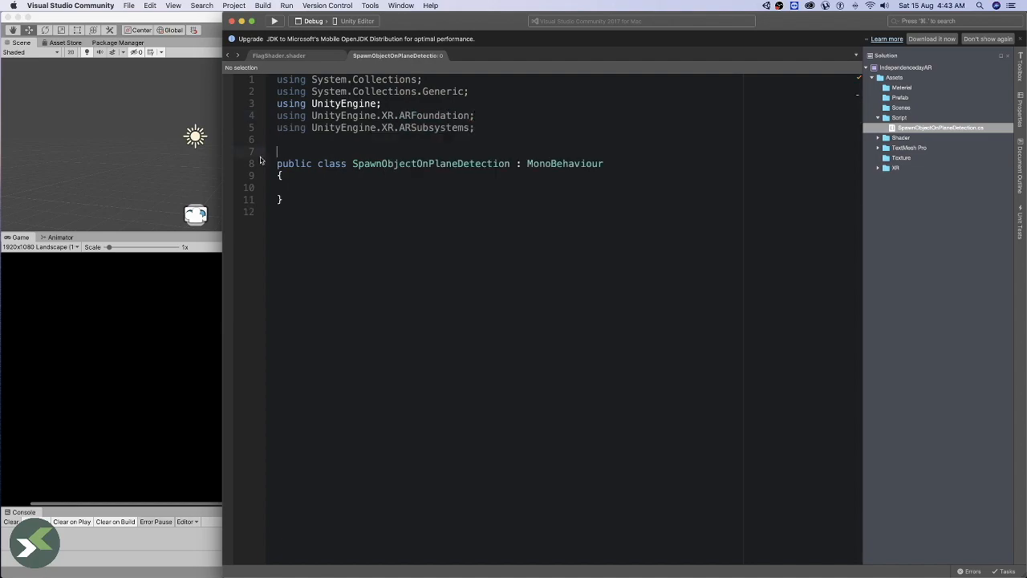
- Add the attribute [RequireComponent(typeof(ARRaycastManager))] directly above the SpawnObjectOnPlaneDetection class declaration
key(Return)
text([)
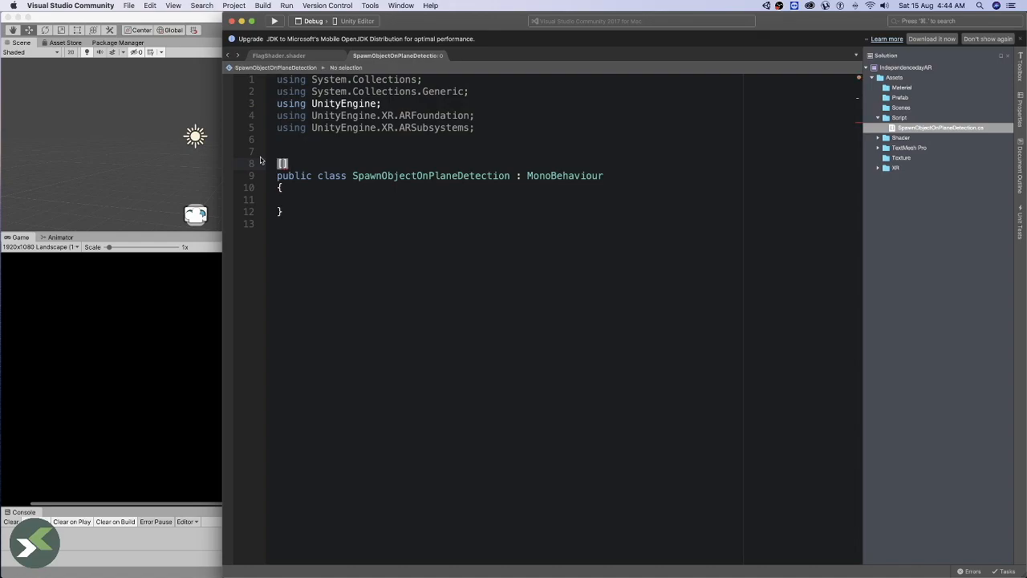
text(Re)
key(Return)
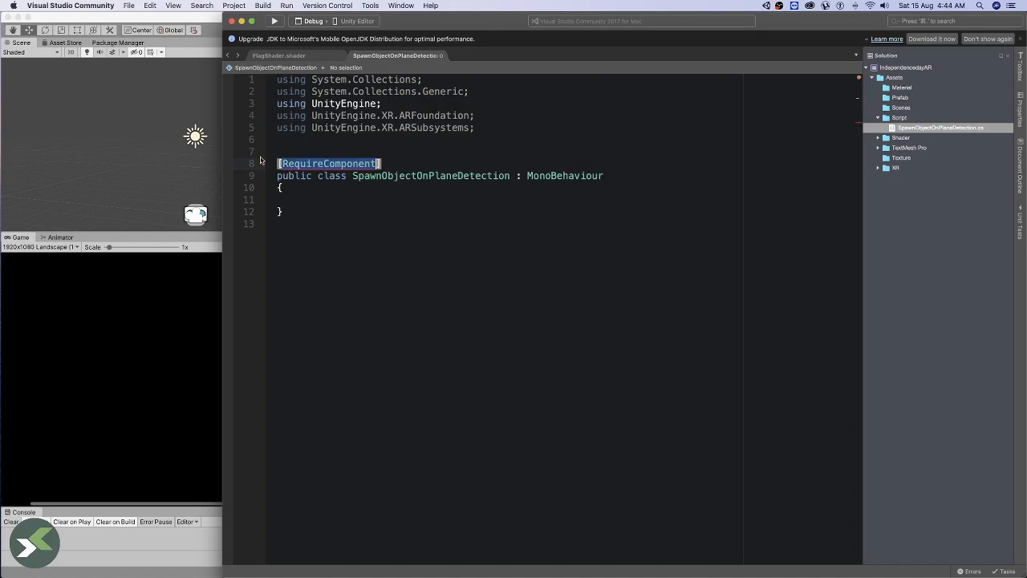
text(()
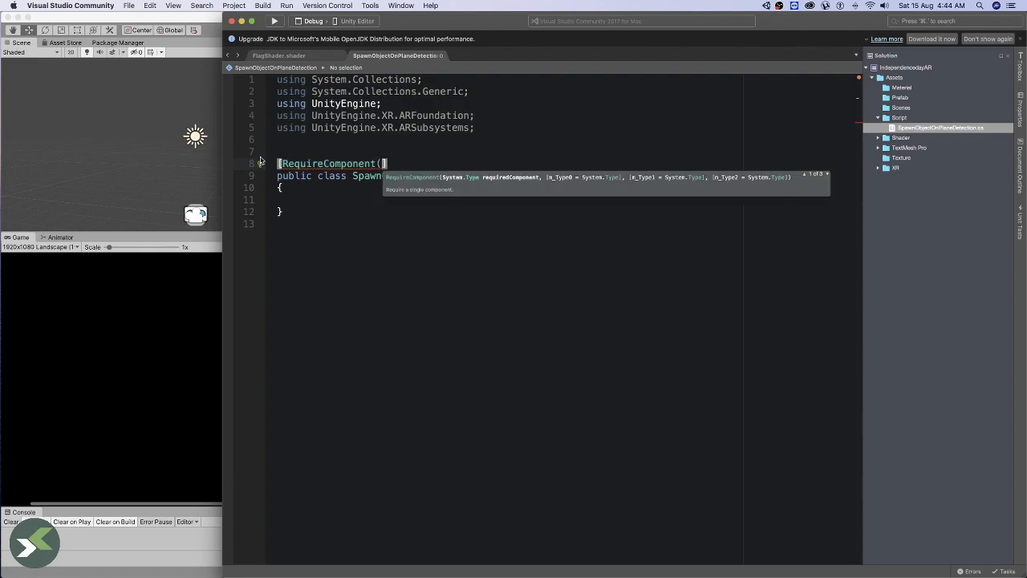
text(typ)
key(Return)
text(()
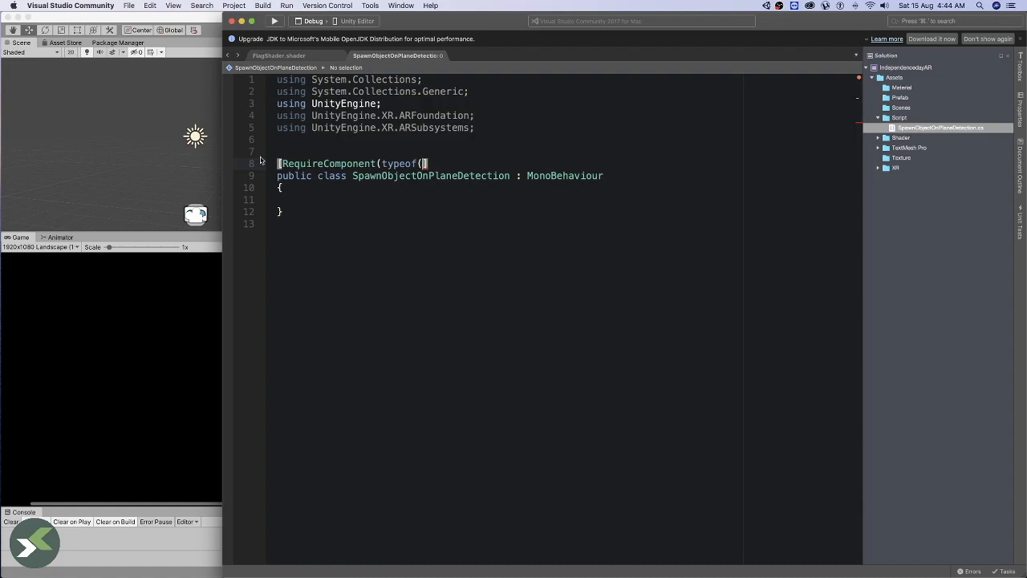
text(ARray)
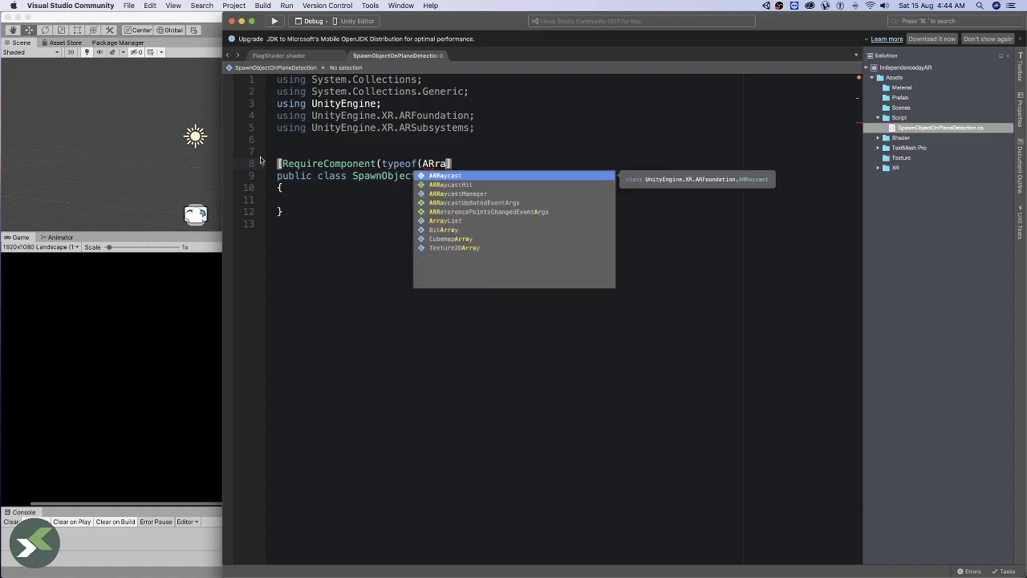
key(Down)
key(Down)
key(Return)
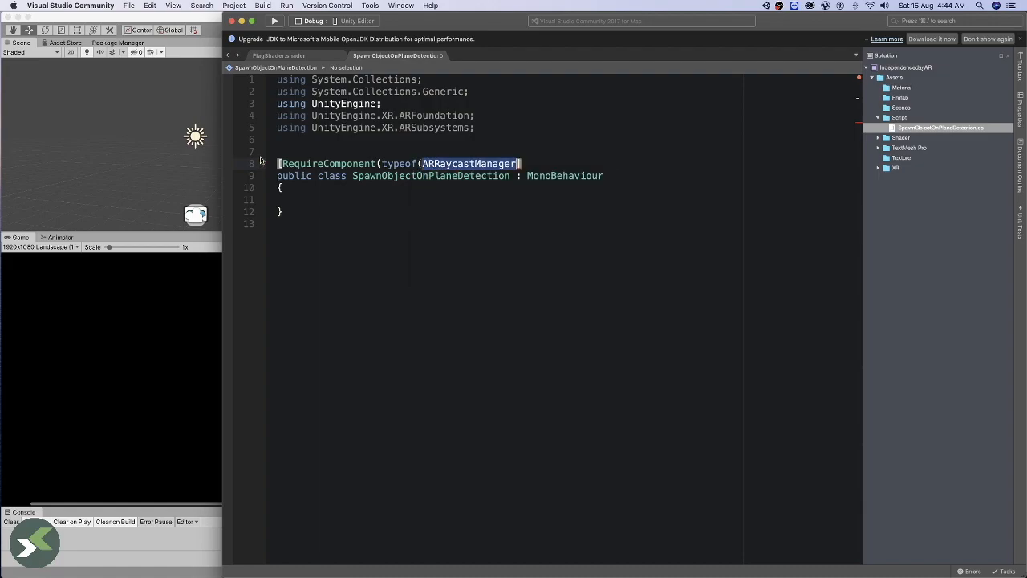
text())])
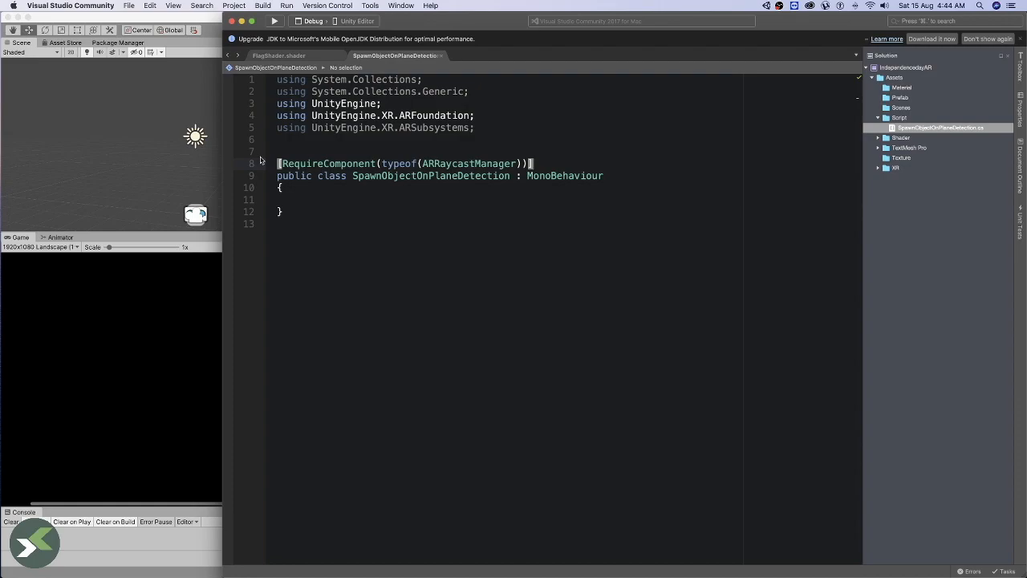
- Add an empty private void Awake() method inside the SpawnObjectOnPlaneDetection class
click(356, 201)
text(void)
text( S)
key(BackSpace)
text(A)
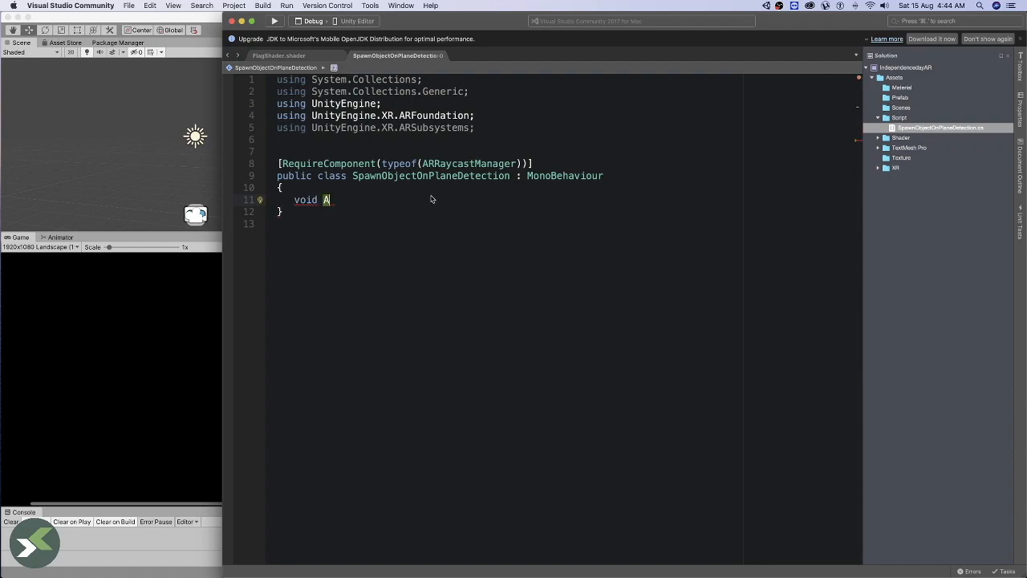
key(Return)
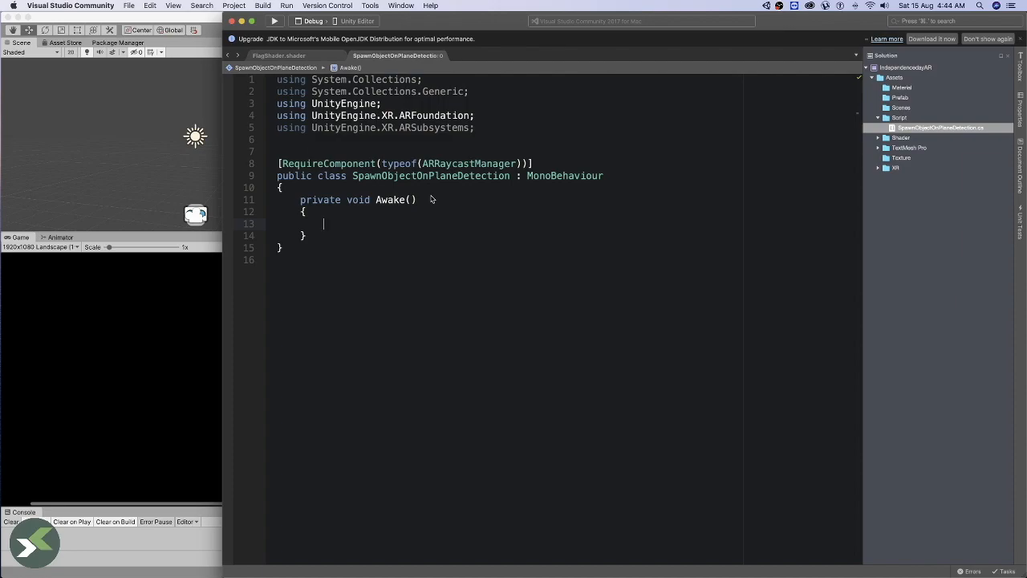
- Declare a private ARRaycastManager field named raycastManager at the start of the class, above Awake
click(283, 187)
key(Return)
key(Return)
key(Up)
text(private Ar)
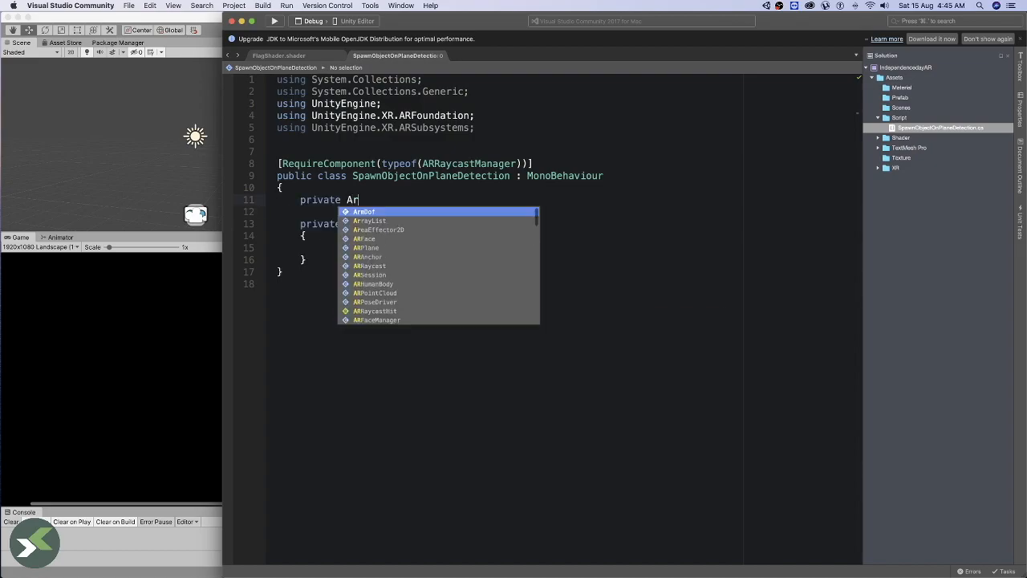
text(raycas)
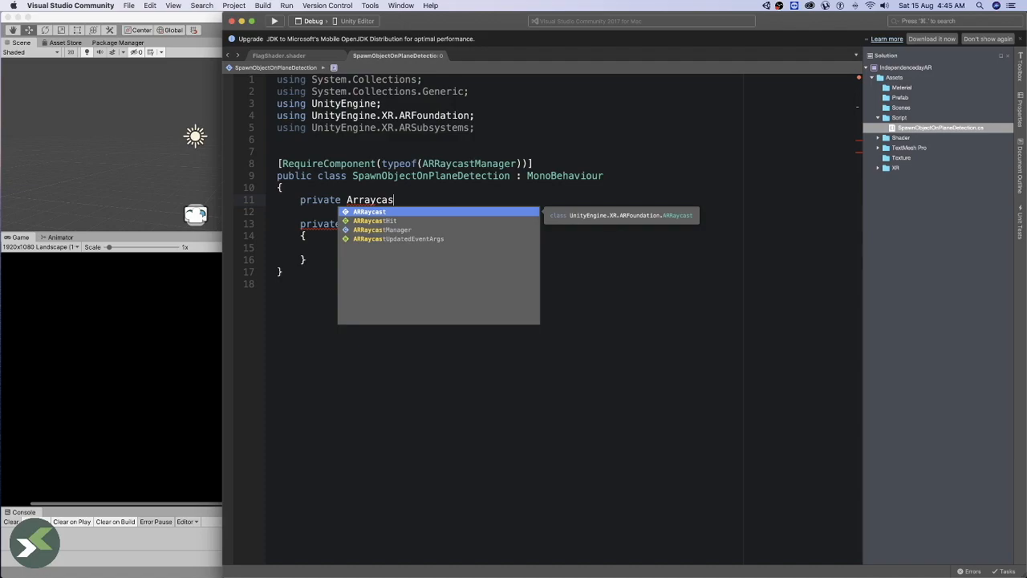
text(tm raycastManager)
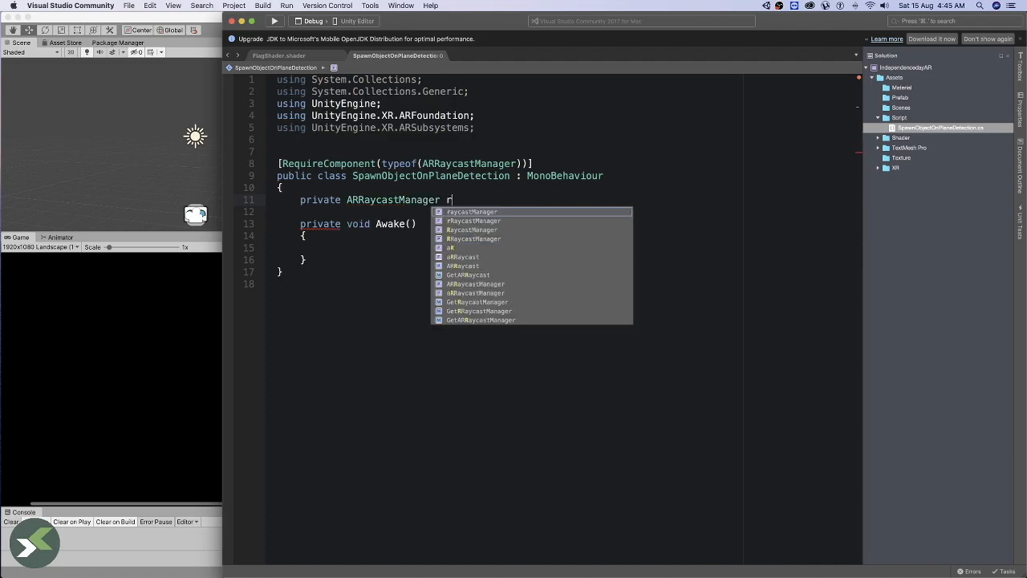
text(;)
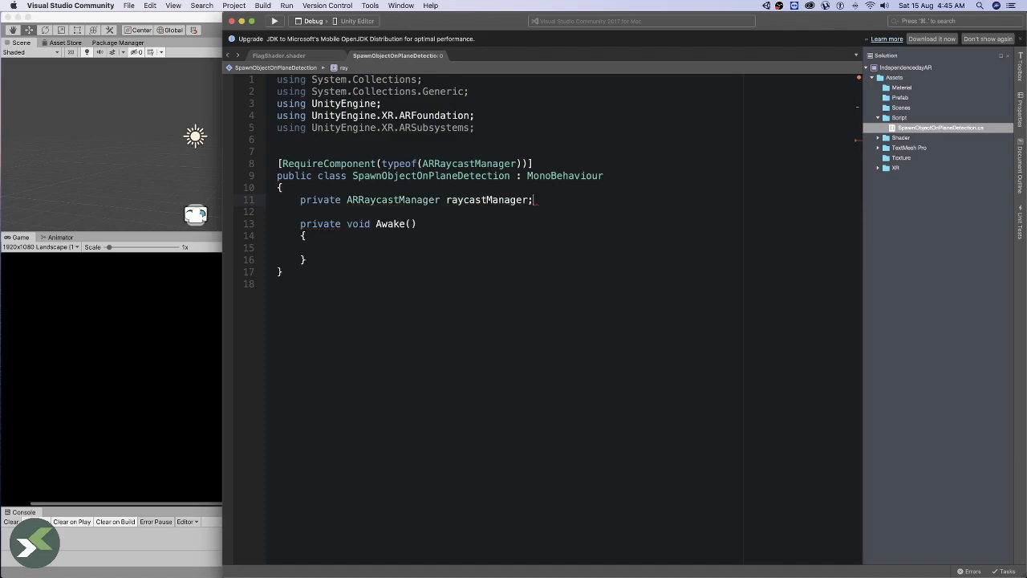
- Inside Awake, assign raycastManager = GetComponent<ARRaycastManager>();
click(435, 249)
text(r)
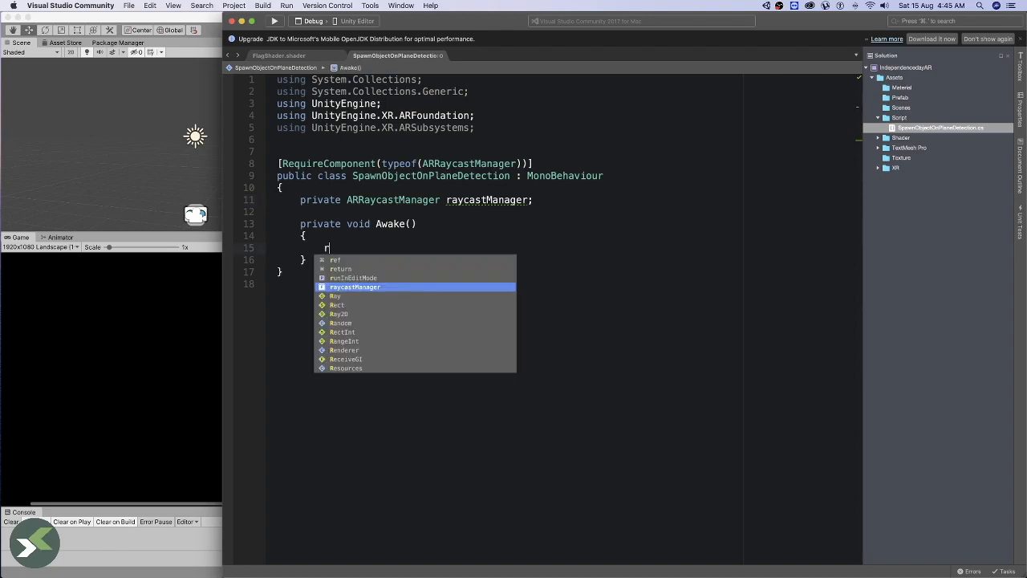
text(aycastManager = G)
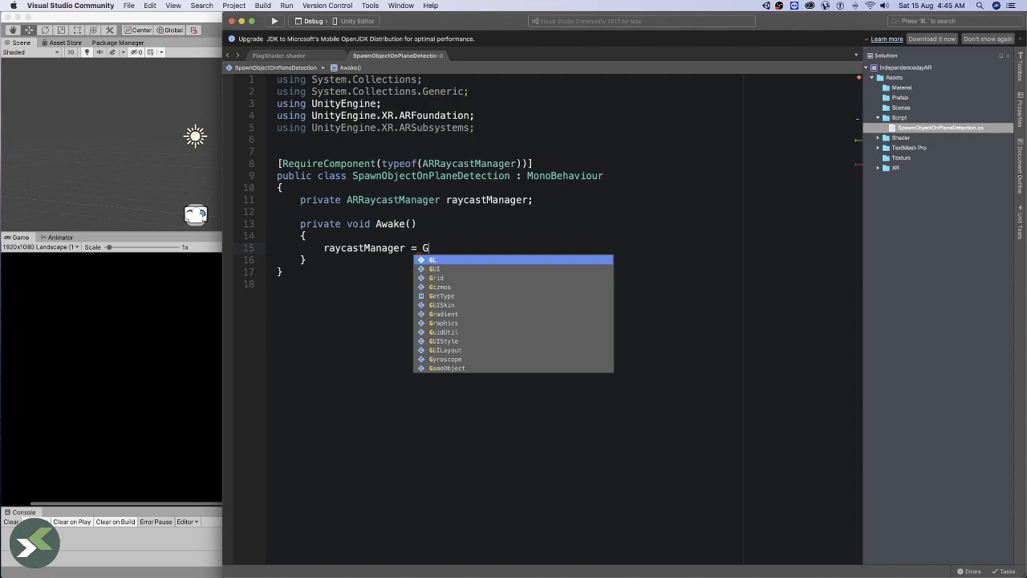
text(etComponent<Ra)
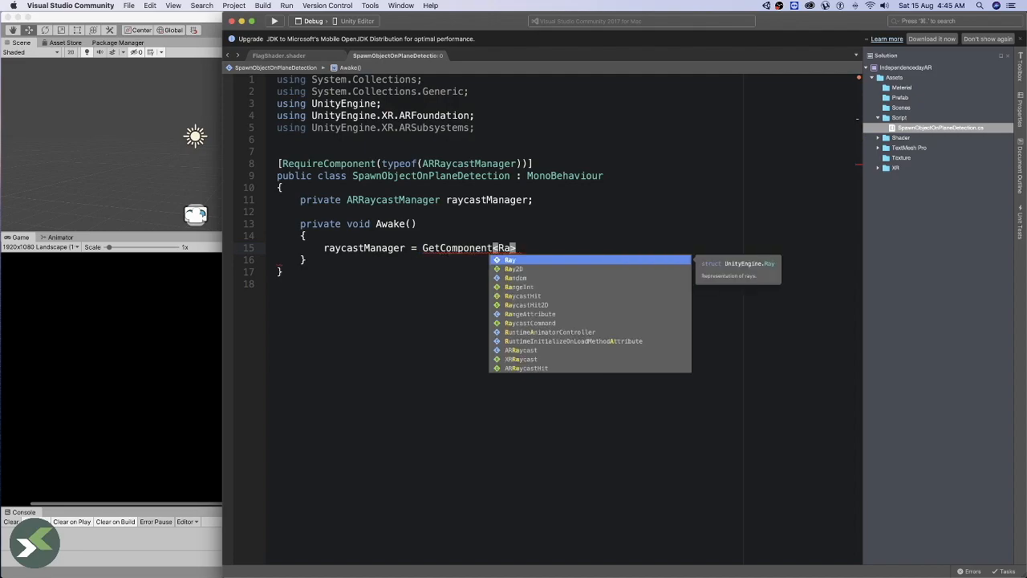
text(ycast)
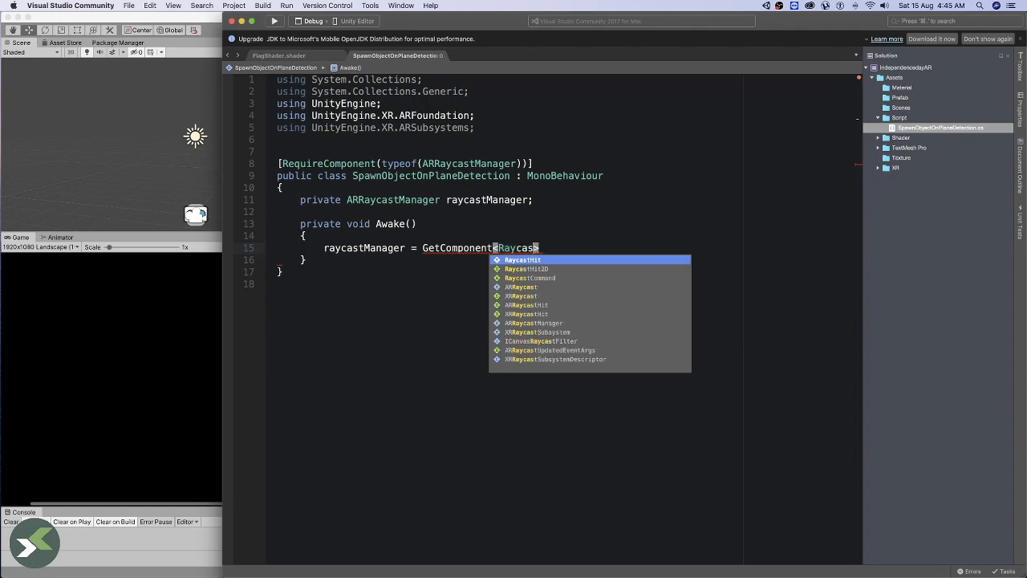
key(BackSpace)
key(BackSpace)
key(BackSpace)
key(BackSpace)
key(BackSpace)
key(BackSpace)
key(BackSpace)
text(ARraycas)
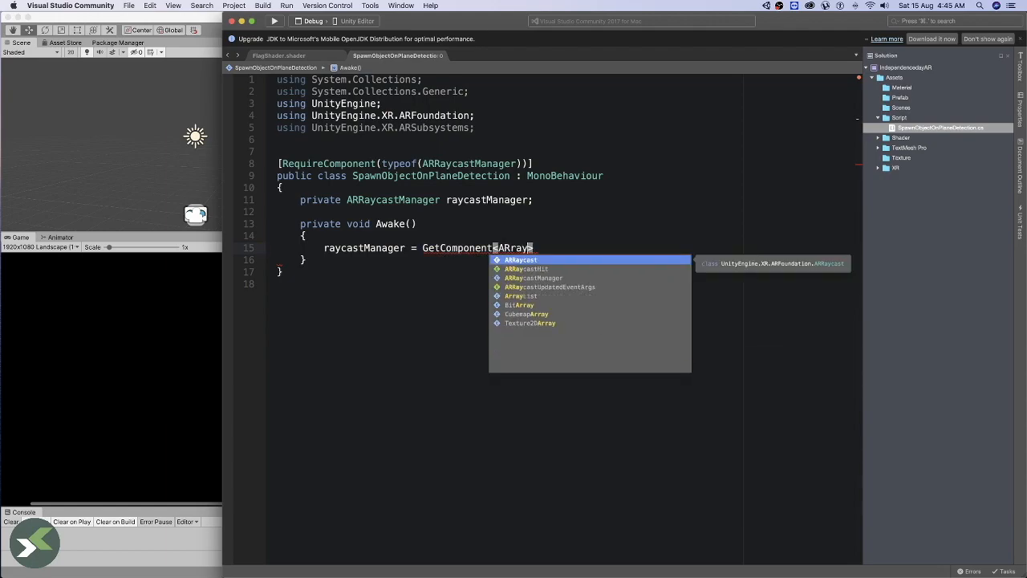
text(tM)
key(Return)
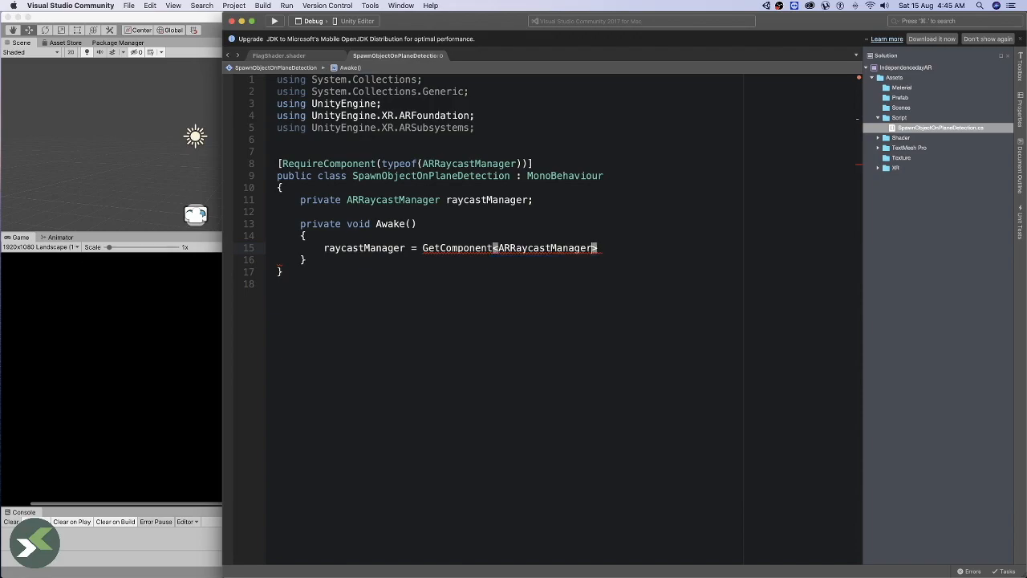
text(();)
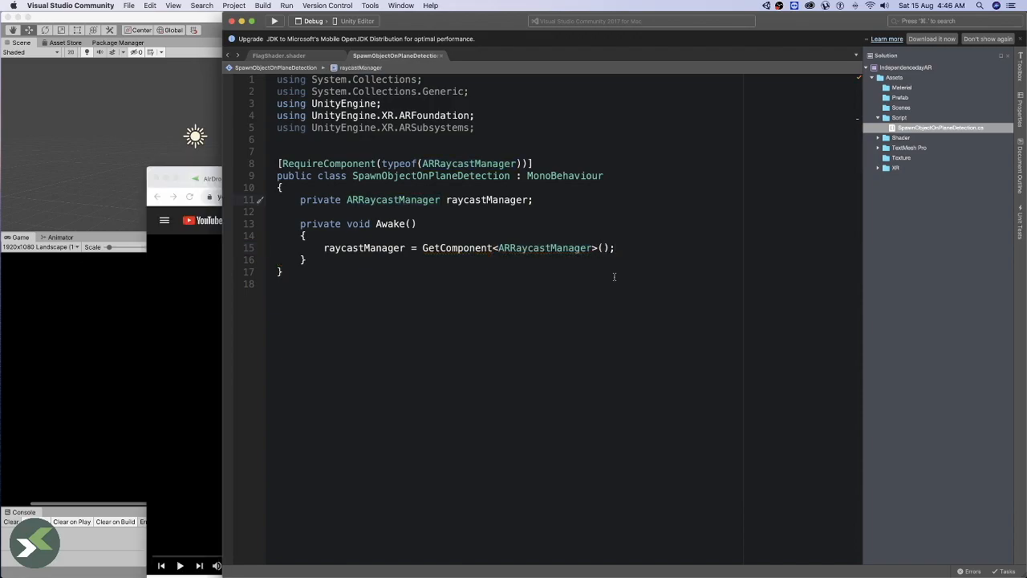
- Declare a public GameObject field named placementObject below the raycastManager field
key(Return)
text(pu)
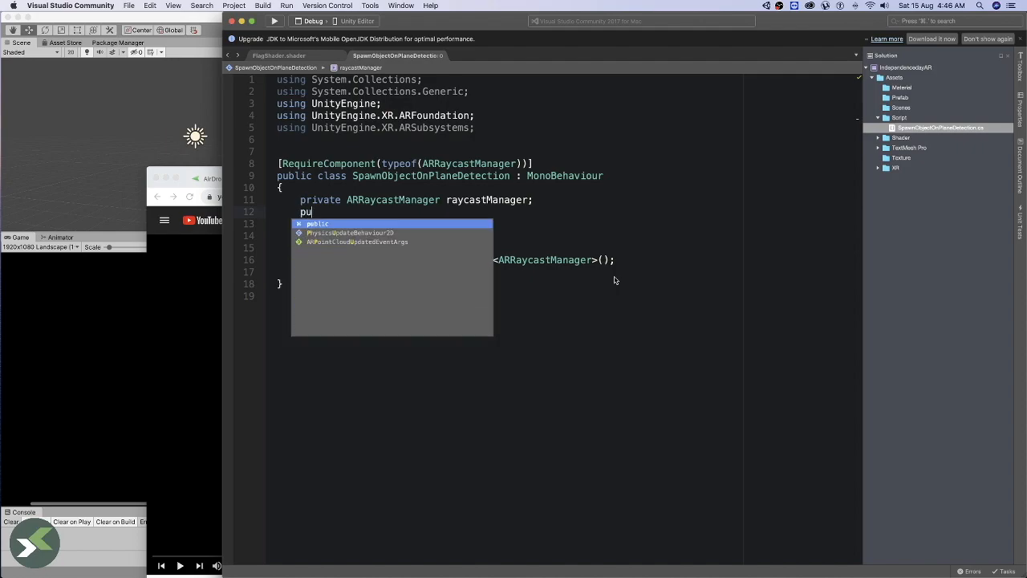
text(blic Ga)
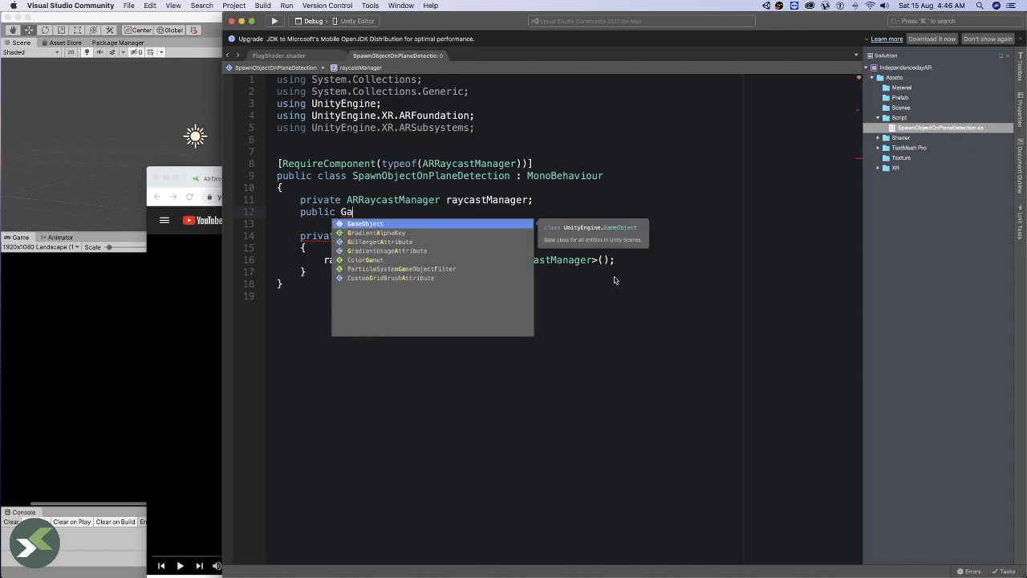
key(Return)
text(prefacb)
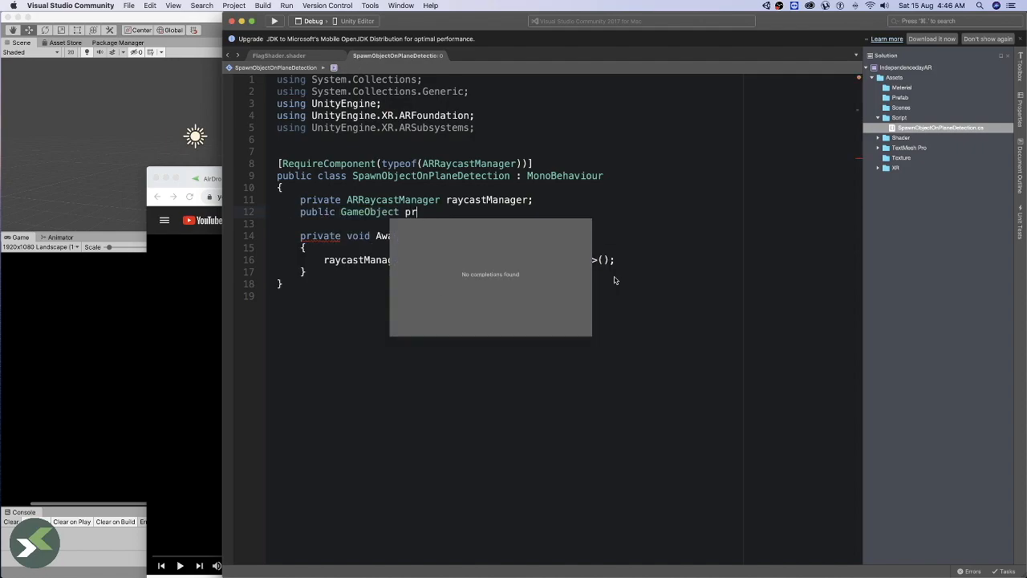
key(BackSpace)
key(BackSpace)
key(BackSpace)
key(BackSpace)
key(BackSpace)
key(BackSpace)
text(lacementObject)
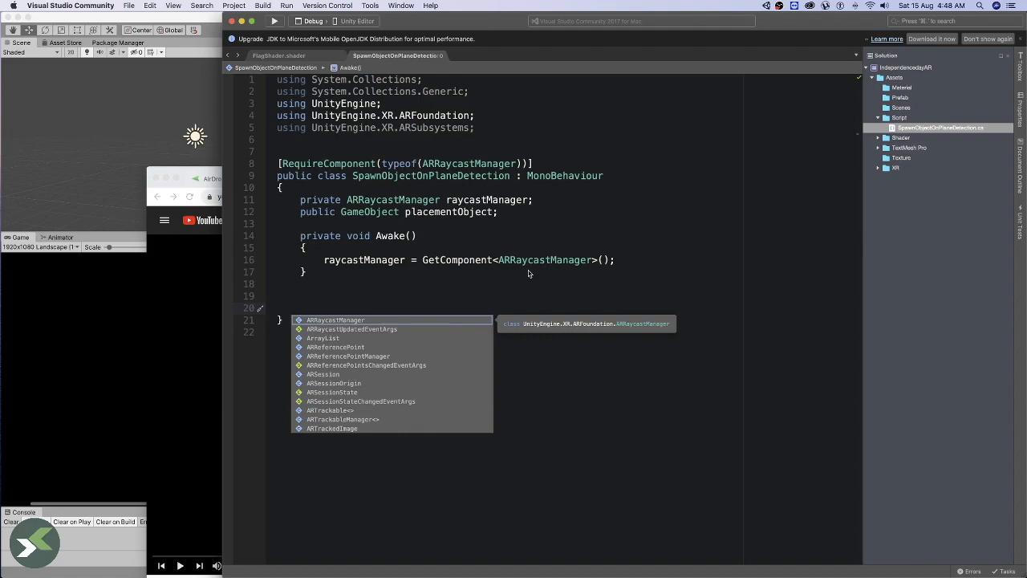
- Add a bool method named GetTouchPosition with an empty body below the Awake method
text(boo)
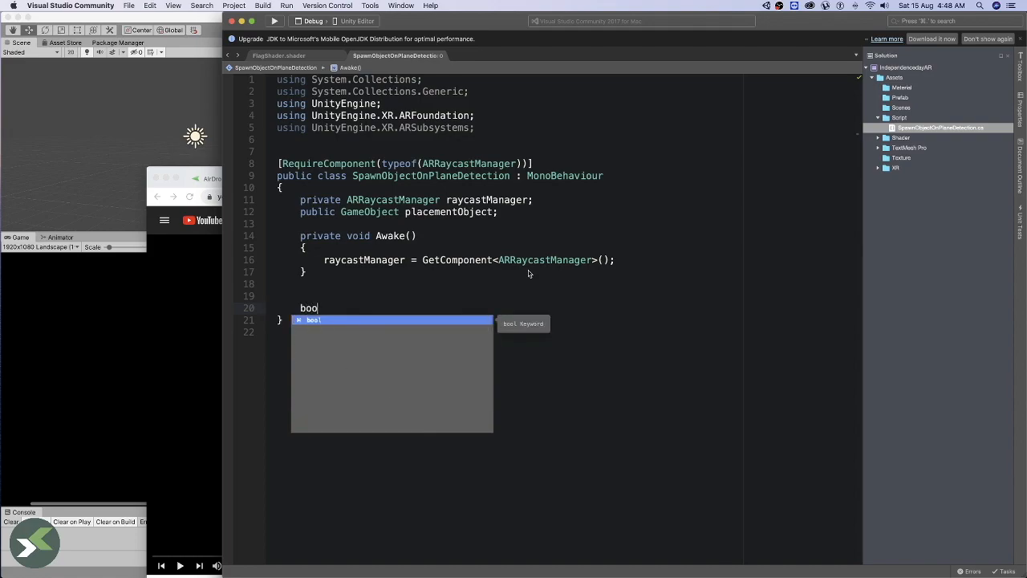
text(l GetTouch)
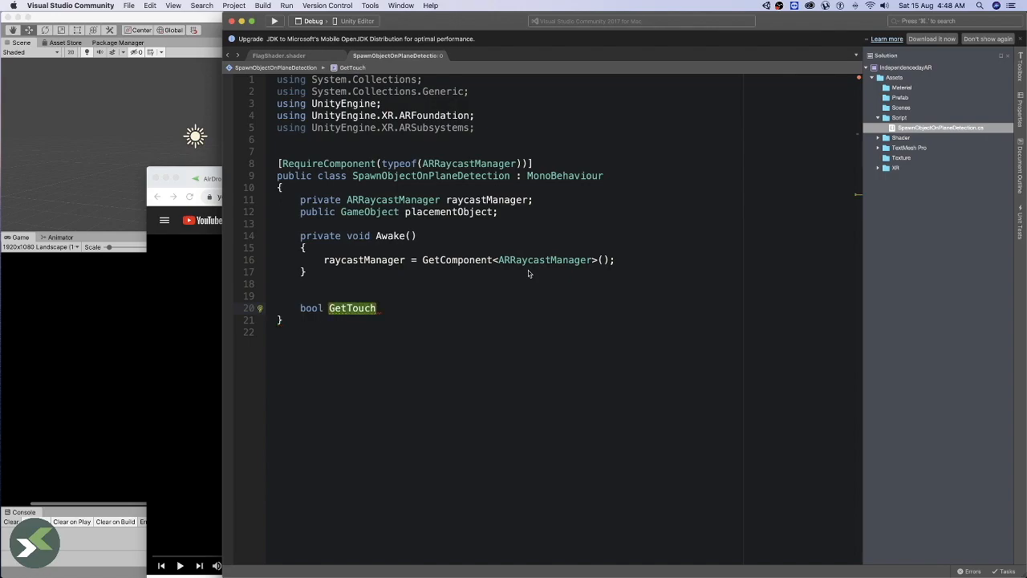
text(Position)
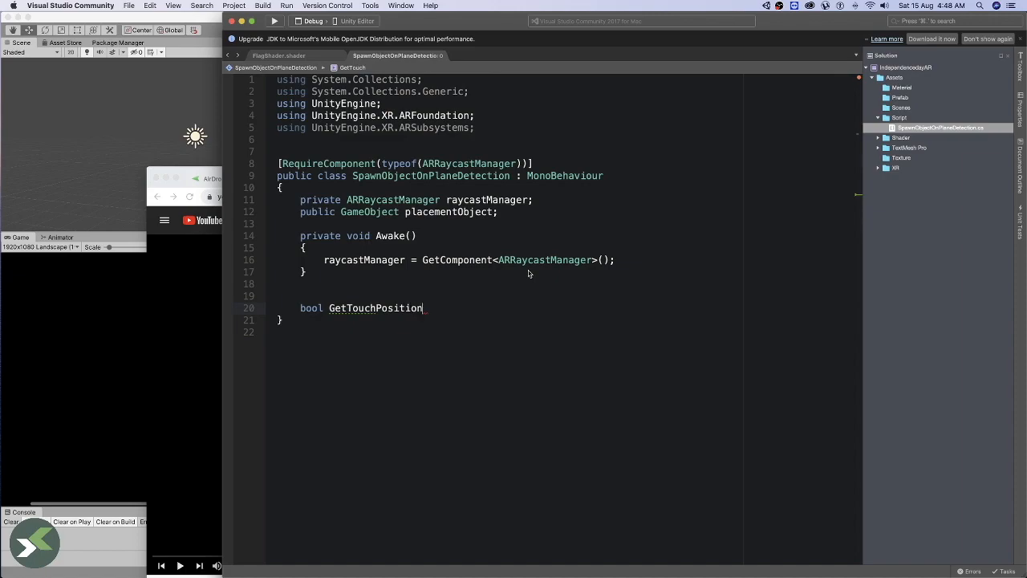
text(() { })
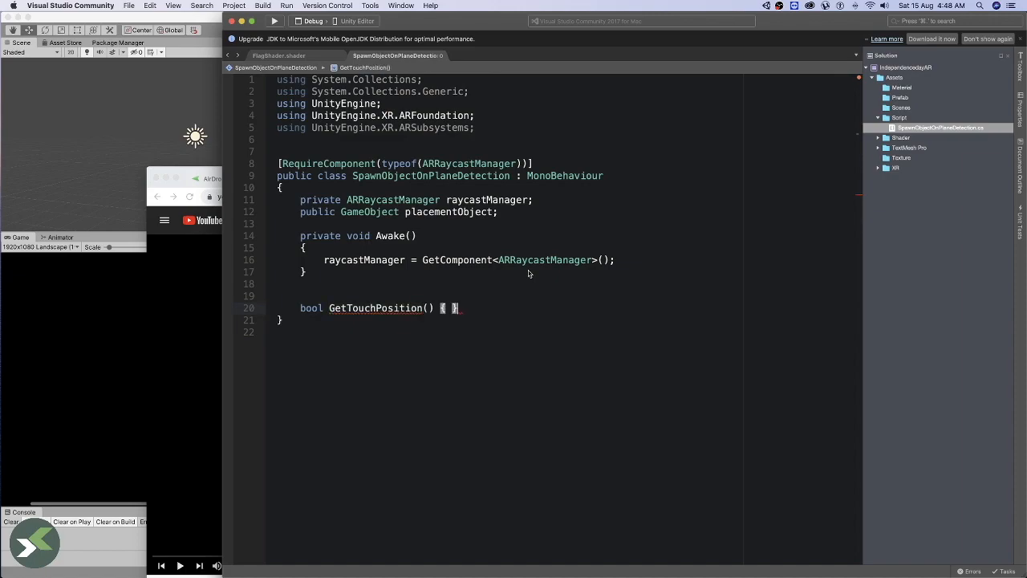
key(Return)
- Give the GetTouchPosition method the parameter out Vector2 touchPosition
click(427, 309)
text(out )
text(Vector2)
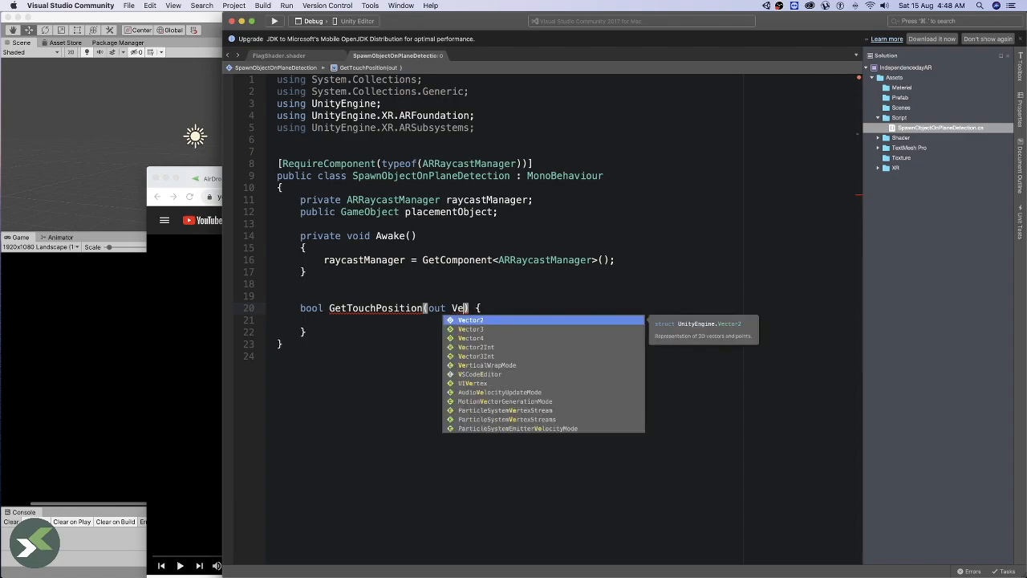
text( touch)
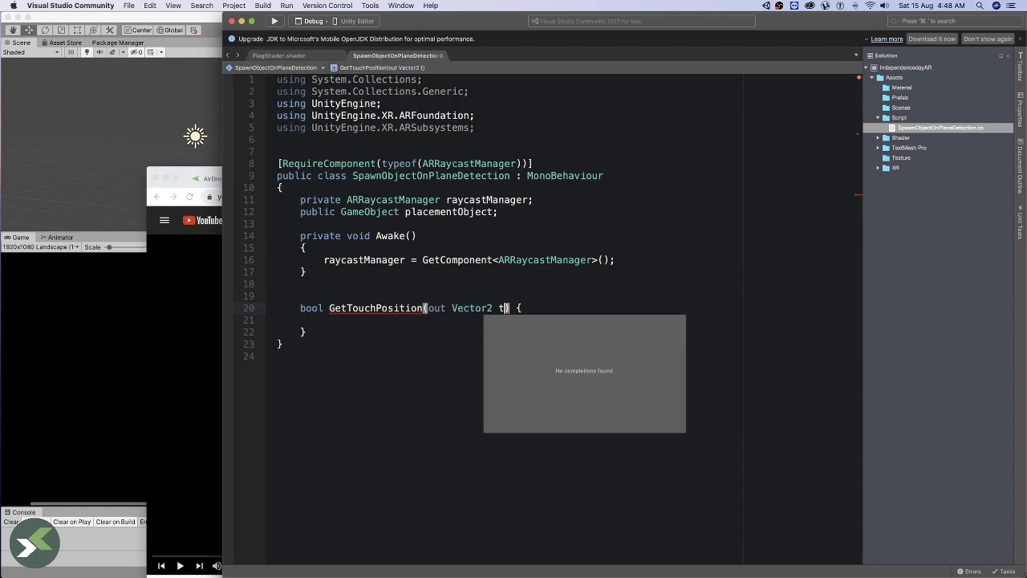
text(Position)
click(589, 309)
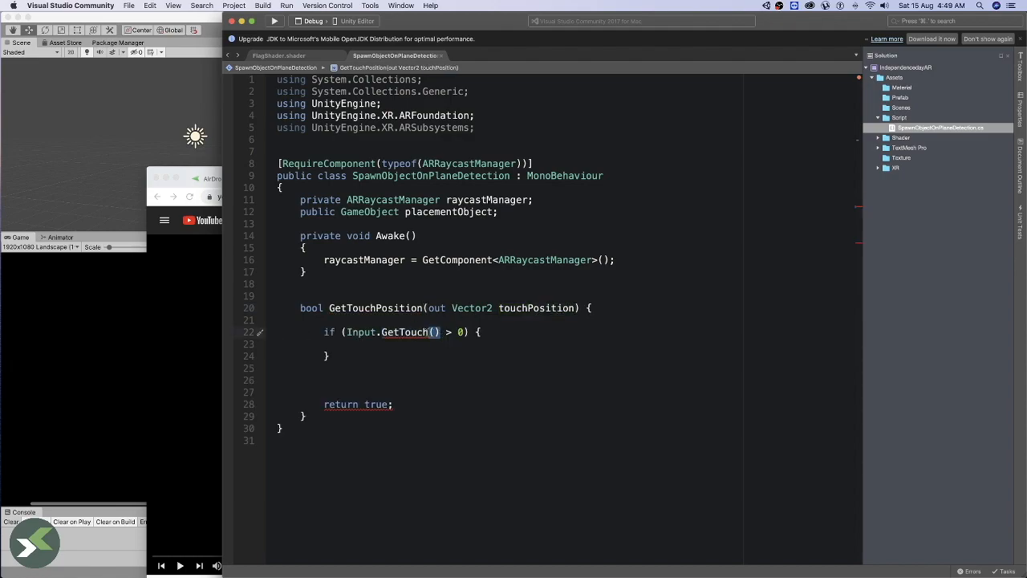
- Replace GetTouch() with touchCount in the if condition so it checks Input.touchCount > 0
drag(429, 332, 382, 331)
text(touc)
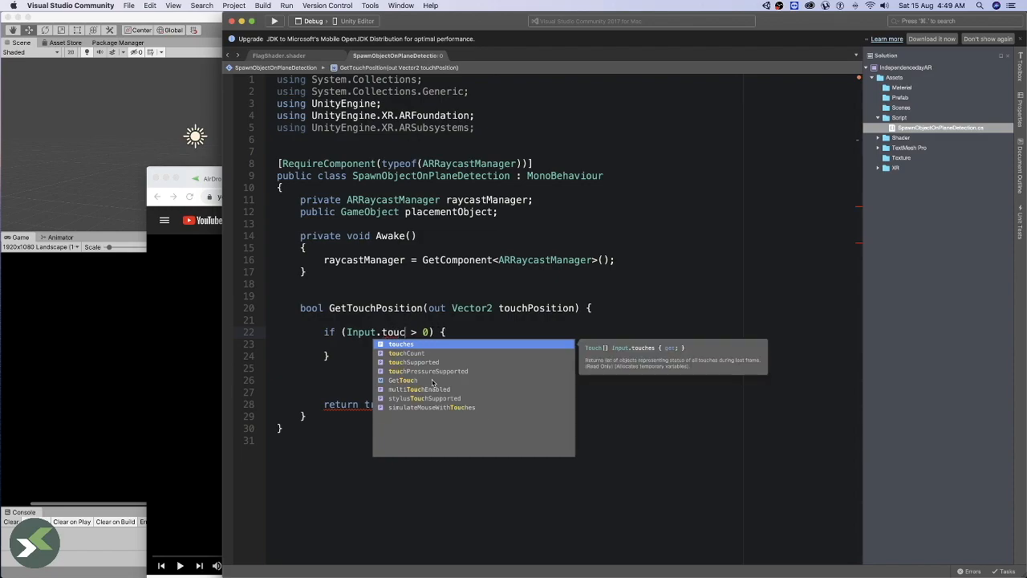
key(Down)
key(Return)
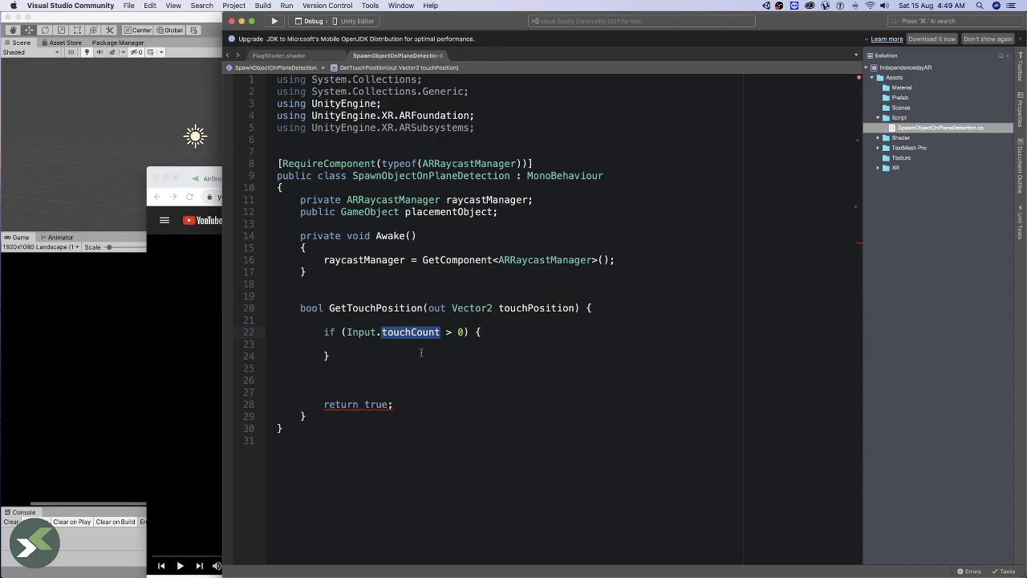
- Inside the touchCount if block, assign Input.GetTouch(0).position to touchPosition and return true
click(470, 341)
key(Tab)
text(touchPosition = )
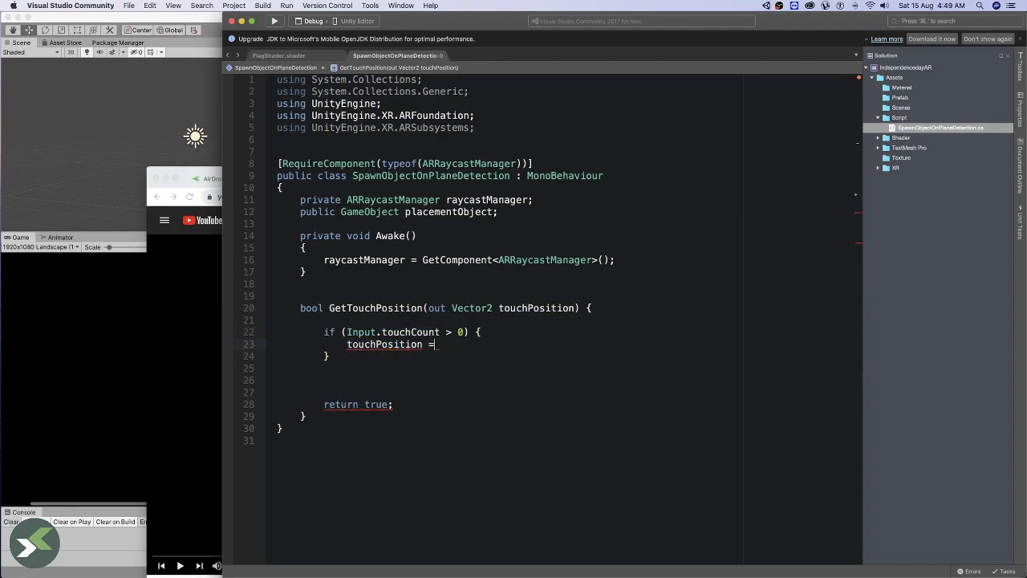
text(In)
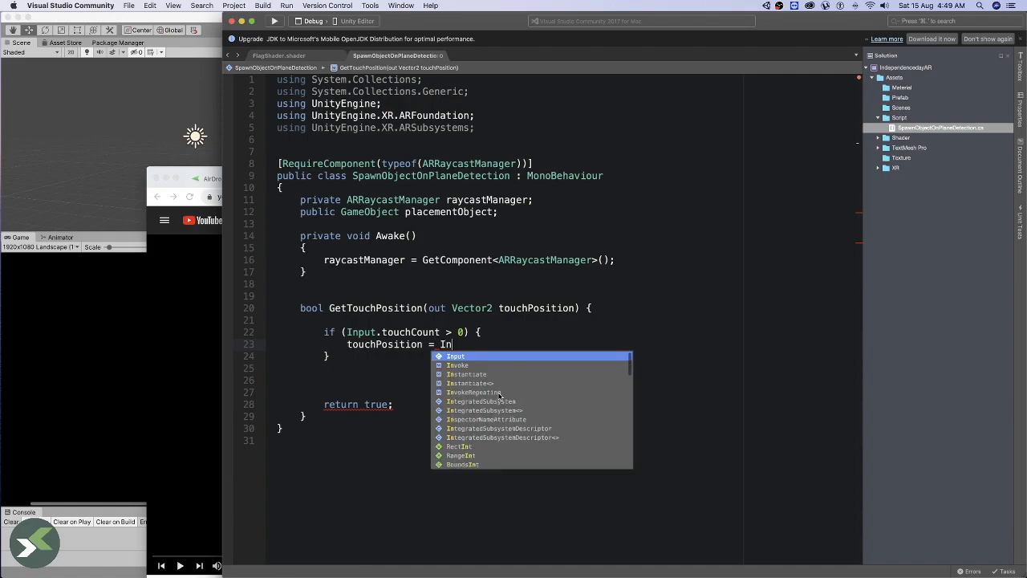
text(put.Get)
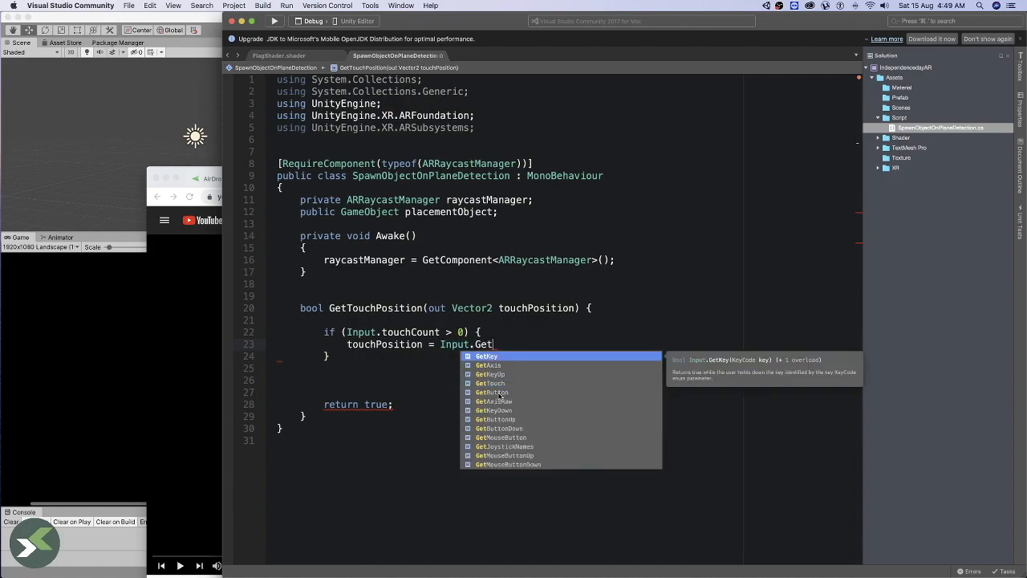
text(Touch(0);)
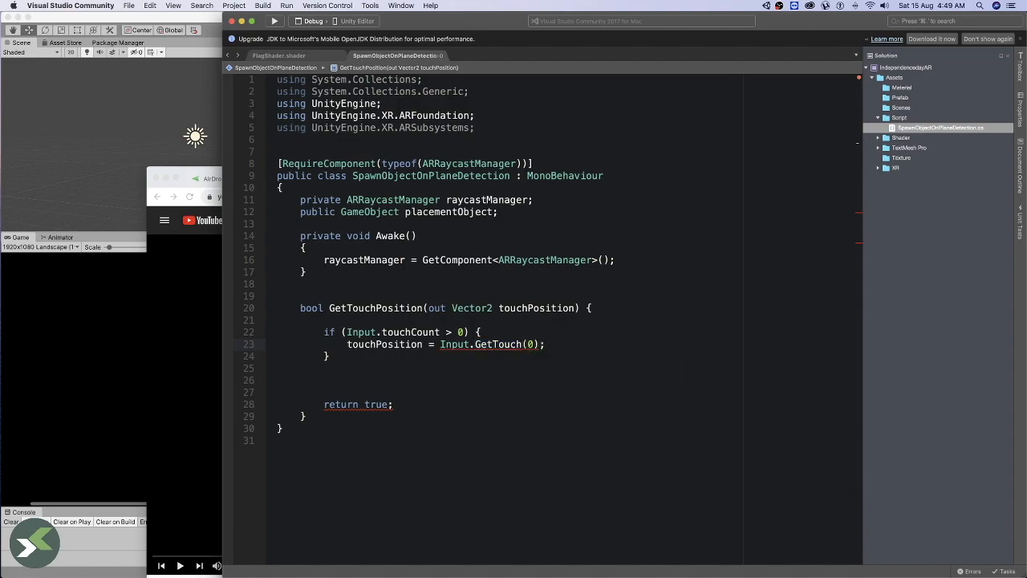
key(super+Tab)
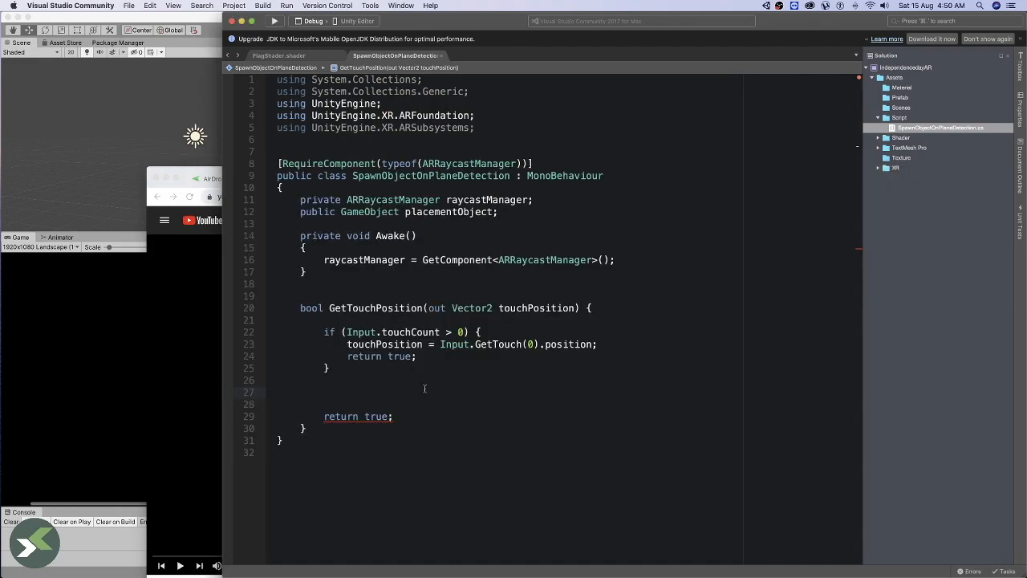
- Below the if block in GetTouchPosition, set touchPosition to default and make the final statement return false
text(touchPosition = default;)
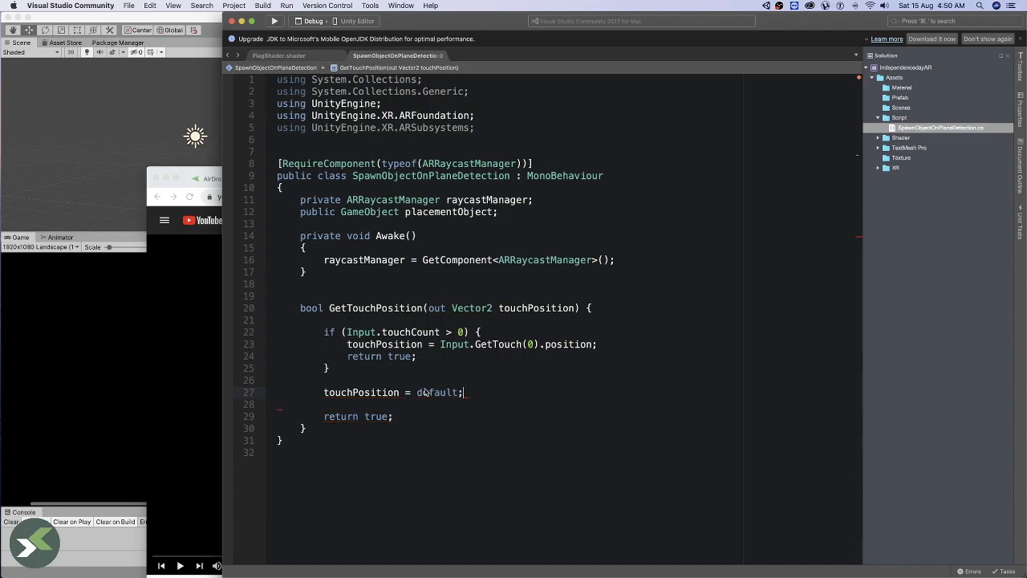
double_click(374, 416)
text(false)
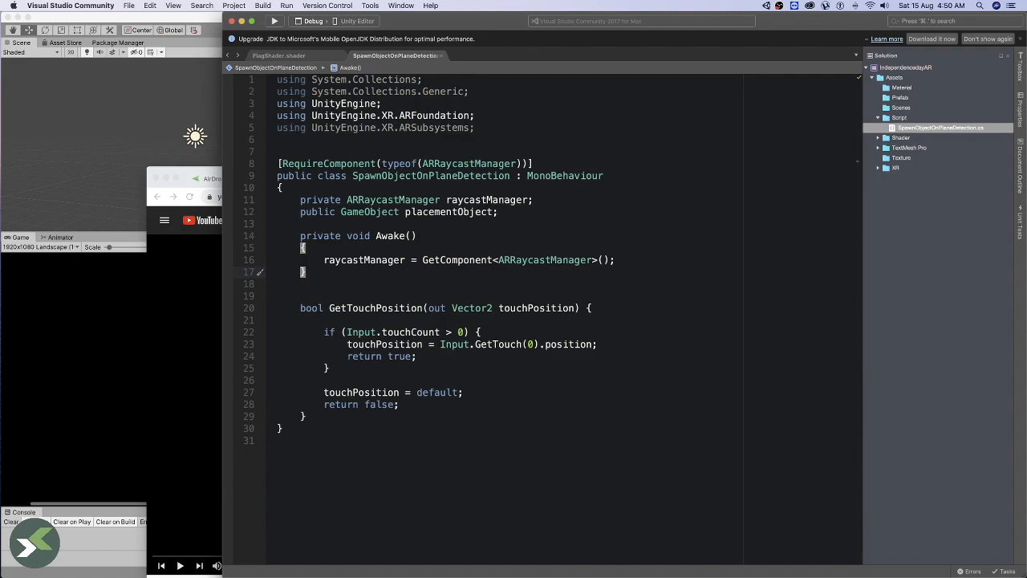
- Add an empty private void Update method between the Awake and GetTouchPosition methods
key(Return)
key(Return)
key(Return)
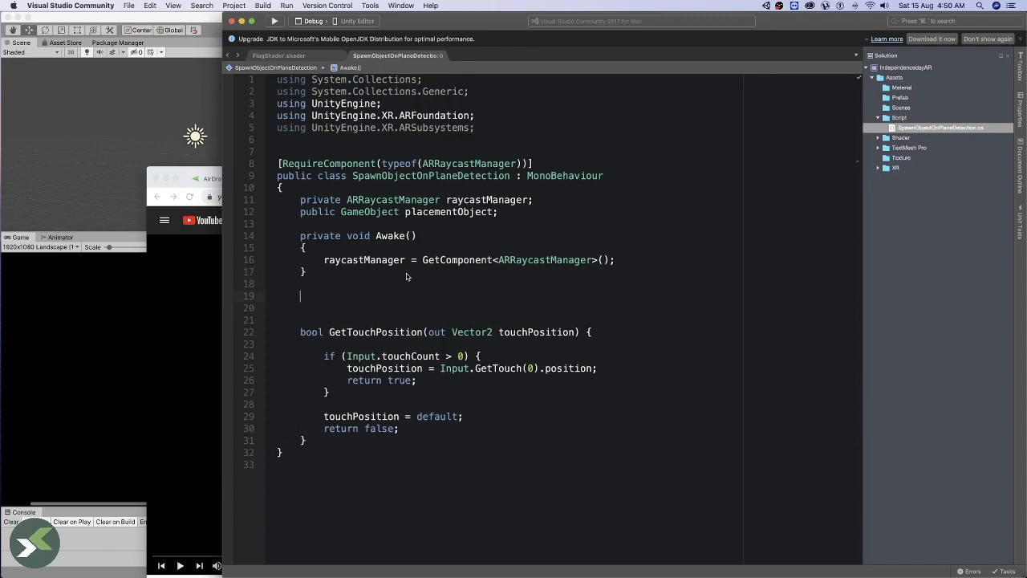
text(void up)
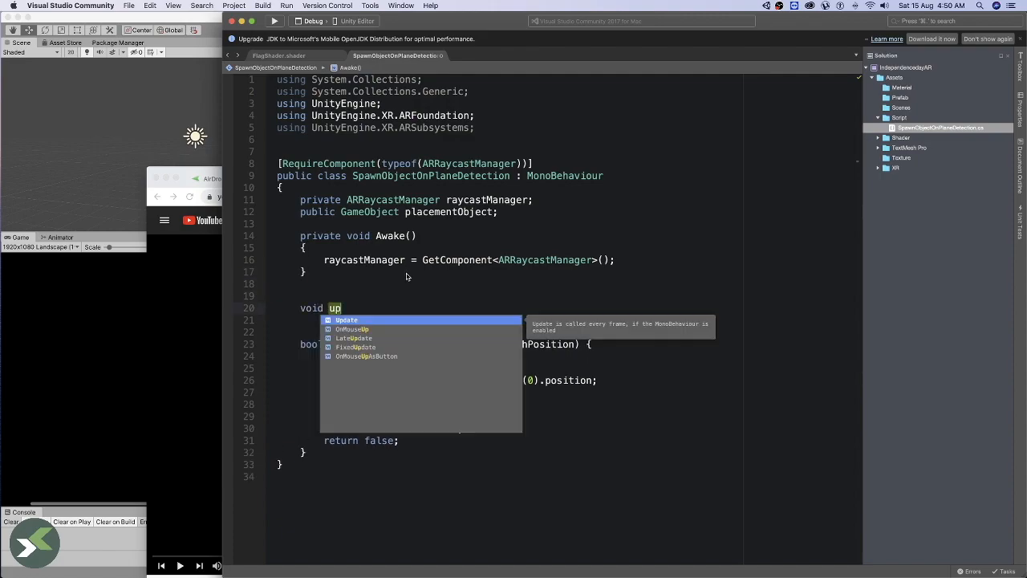
key(Return)
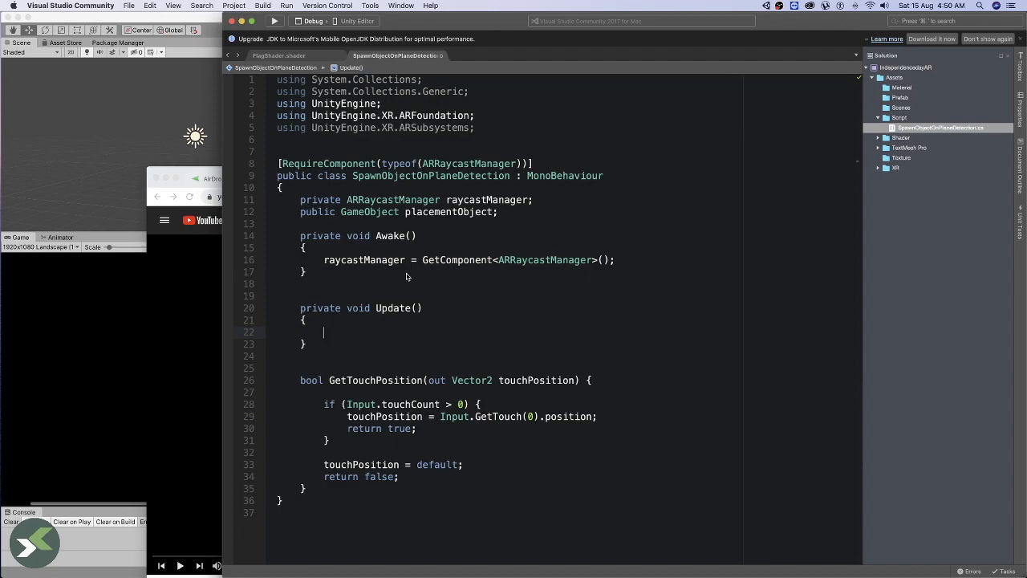
- In Update, write the condition if(!GetTouchPosition(out Vector2 touchPostion))
text(if)
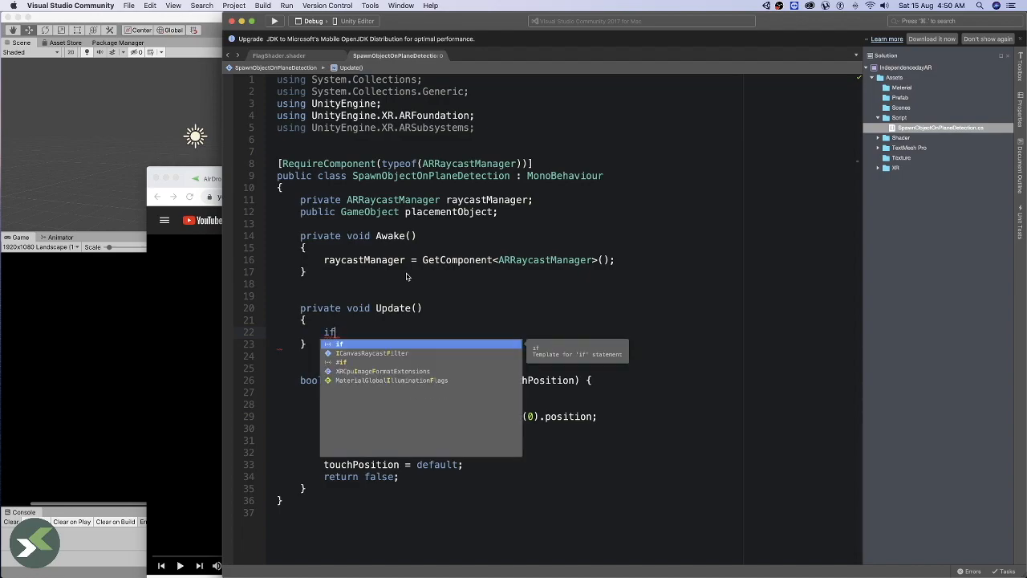
text((!Get)
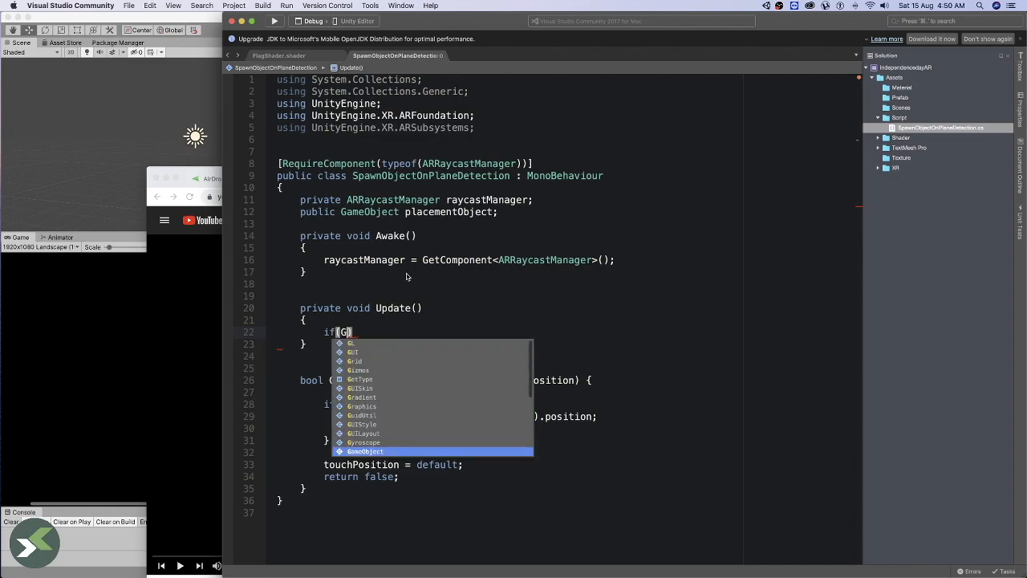
text(TouchPosition)
key(Return)
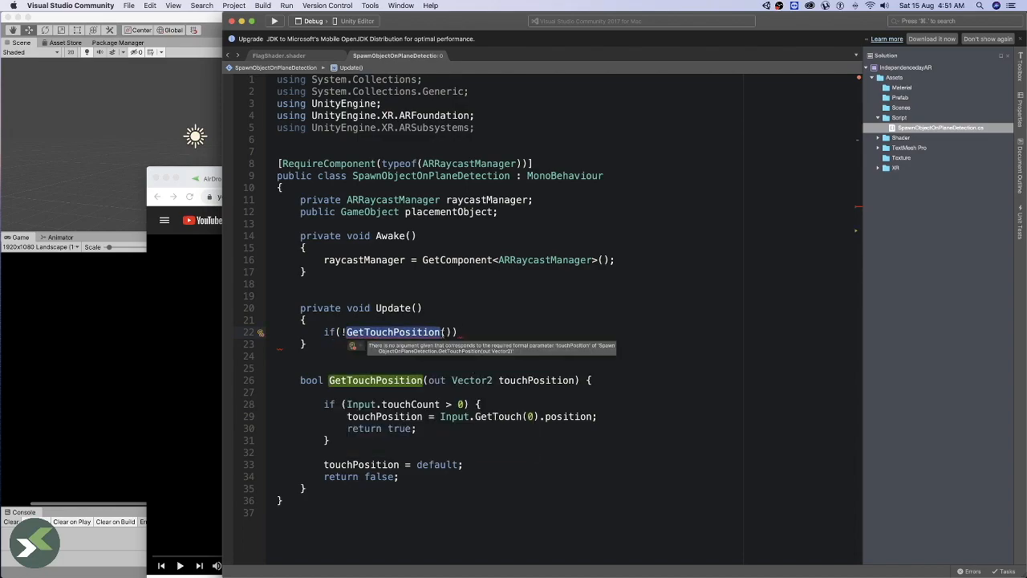
click(447, 332)
text(out )
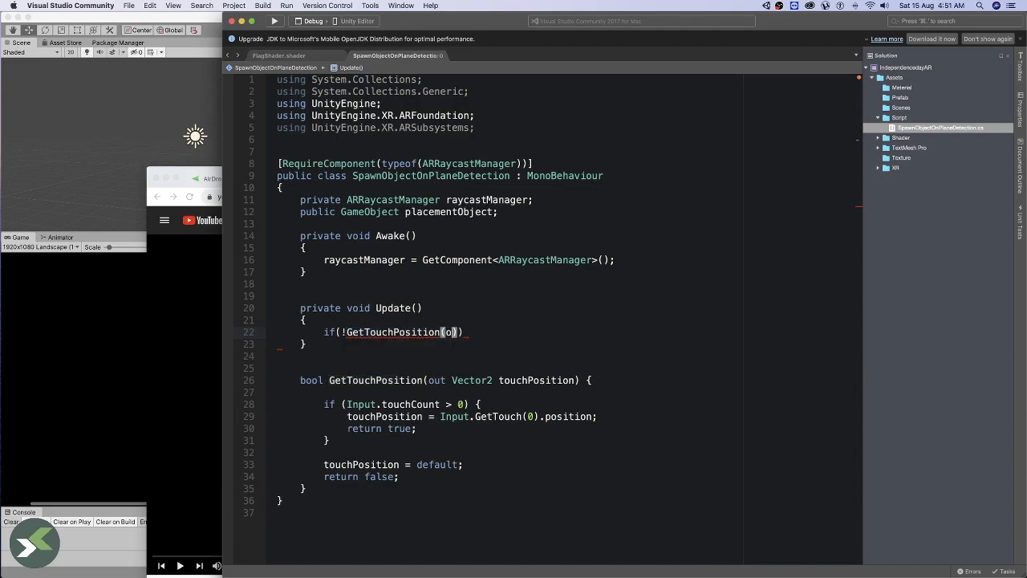
text(Vector2 touc)
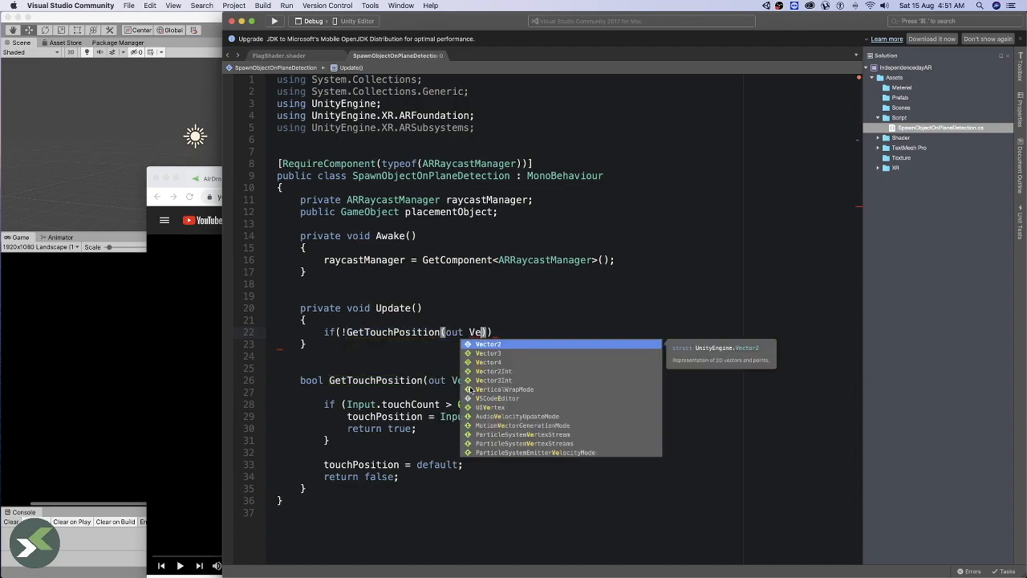
text(hPostion)
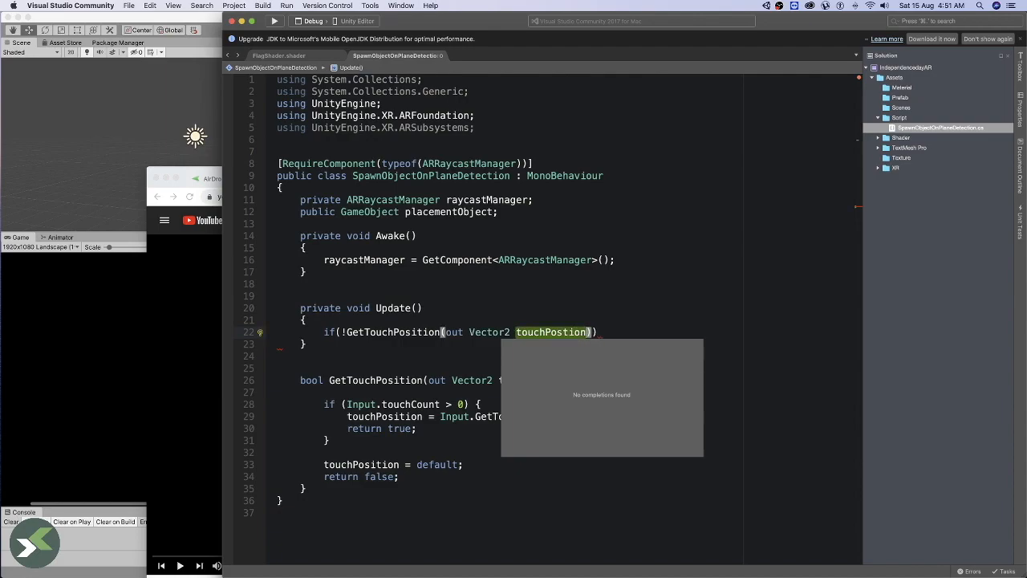
key(Escape)
key(End)
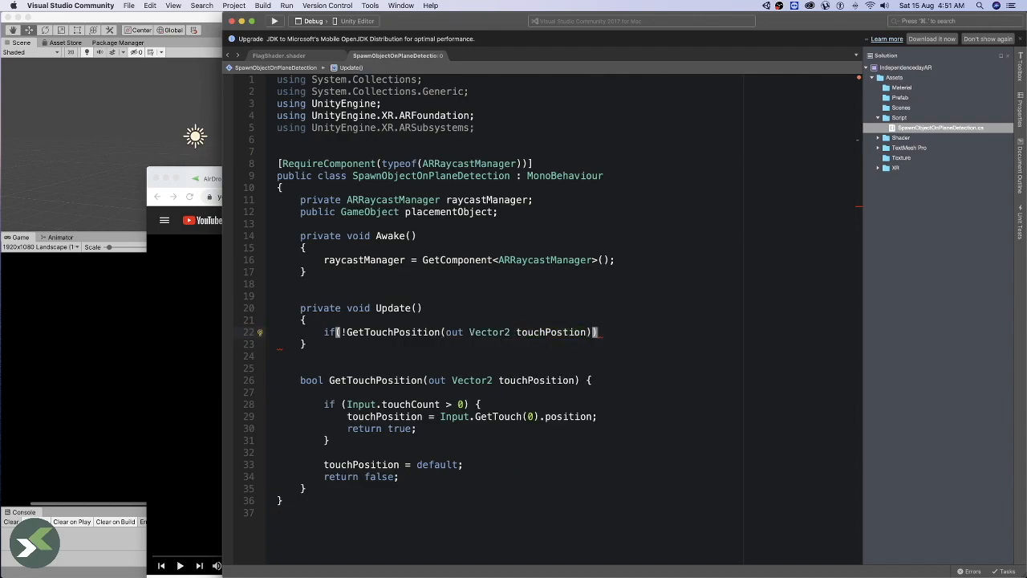
- Give the negated GetTouchPosition condition a braced body containing only return;
text({)
key(Return)
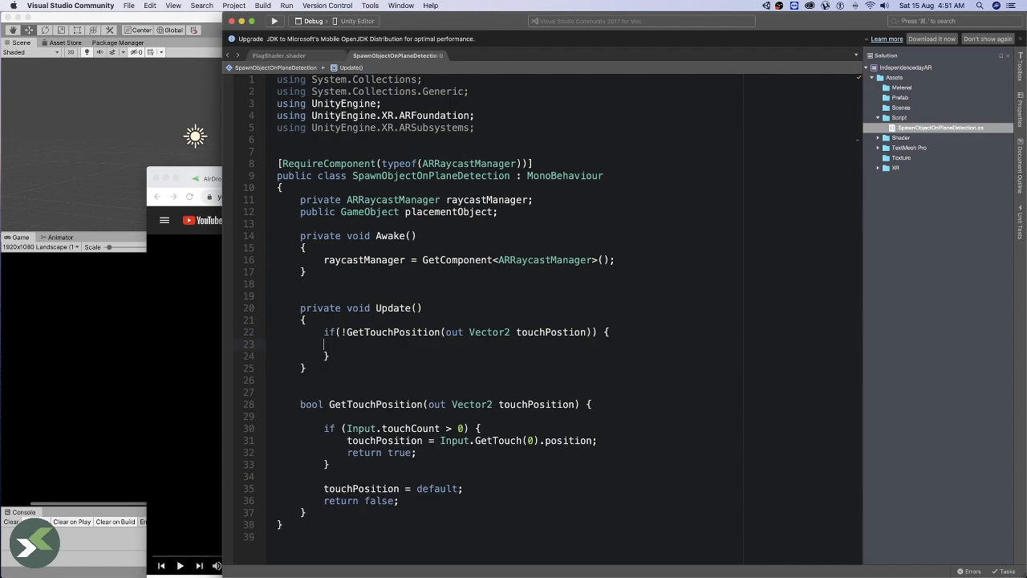
text(rtu)
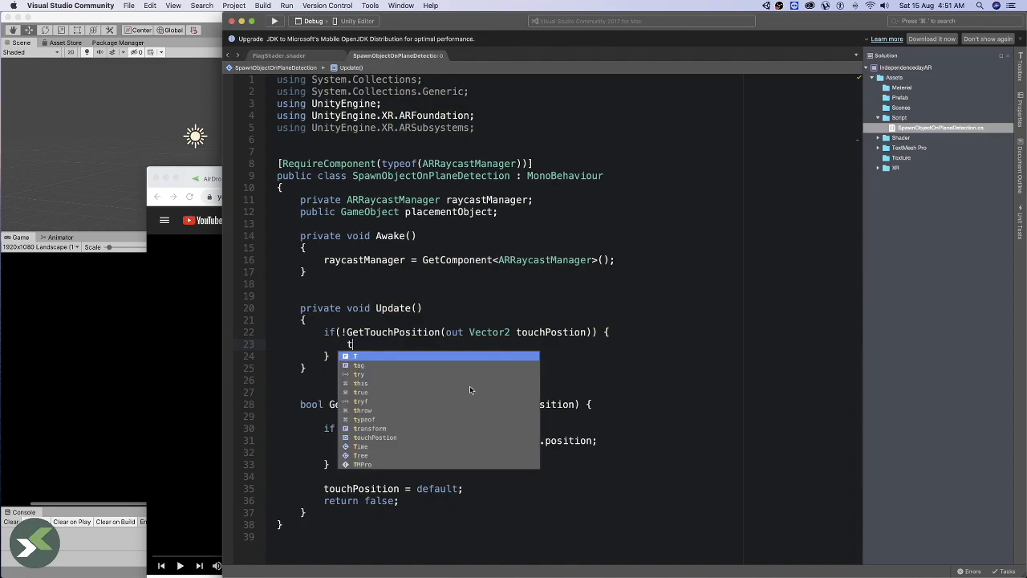
key(BackSpace)
key(BackSpace)
text(e)
key(Down)
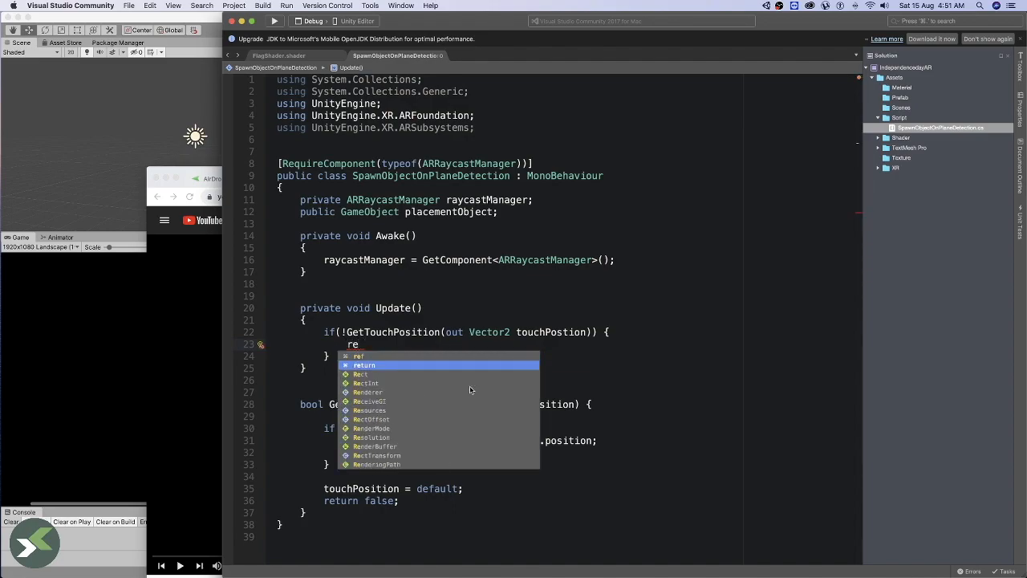
key(Return)
text(;)
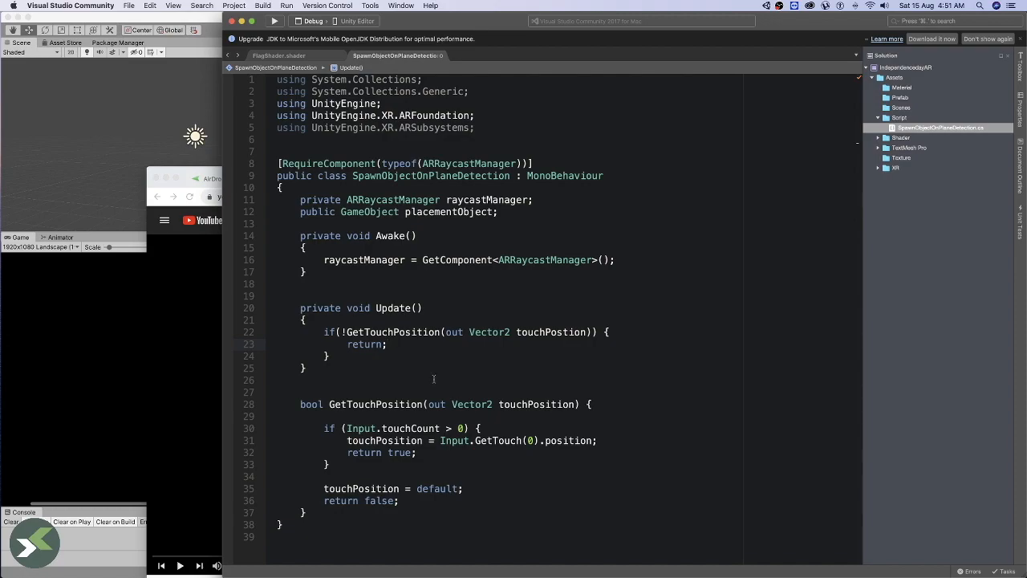
- Below that if block in Update, start a second if condition calling raycastManager.Raycast with touchPostion as its first argument
click(372, 359)
key(Return)
key(Return)
key(Return)
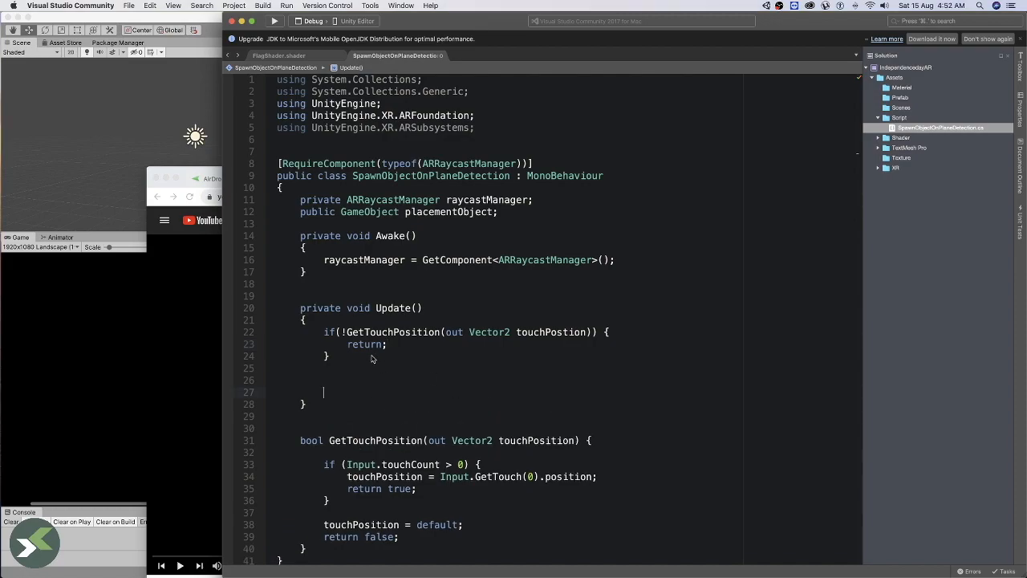
text(if)
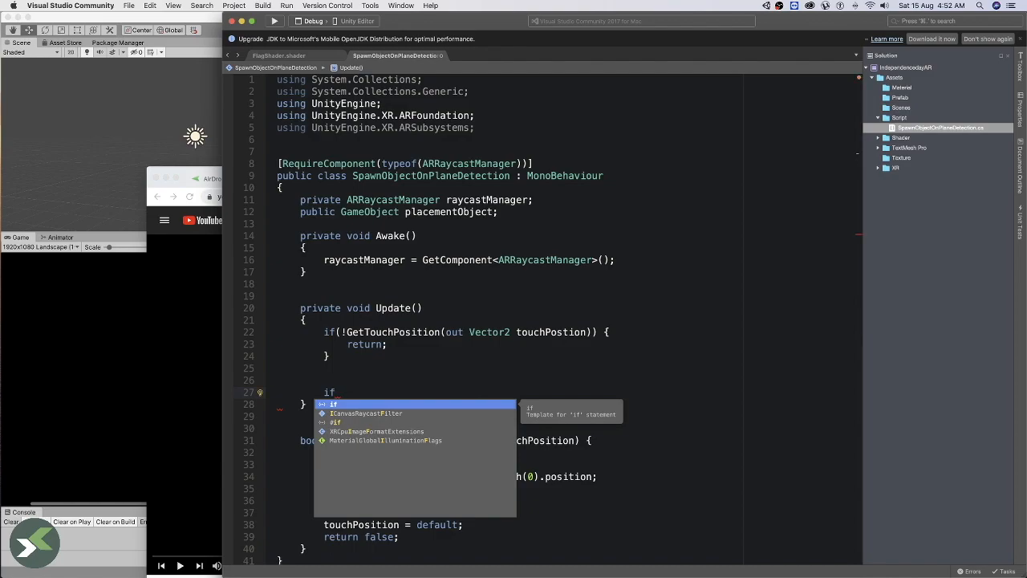
text((ray)
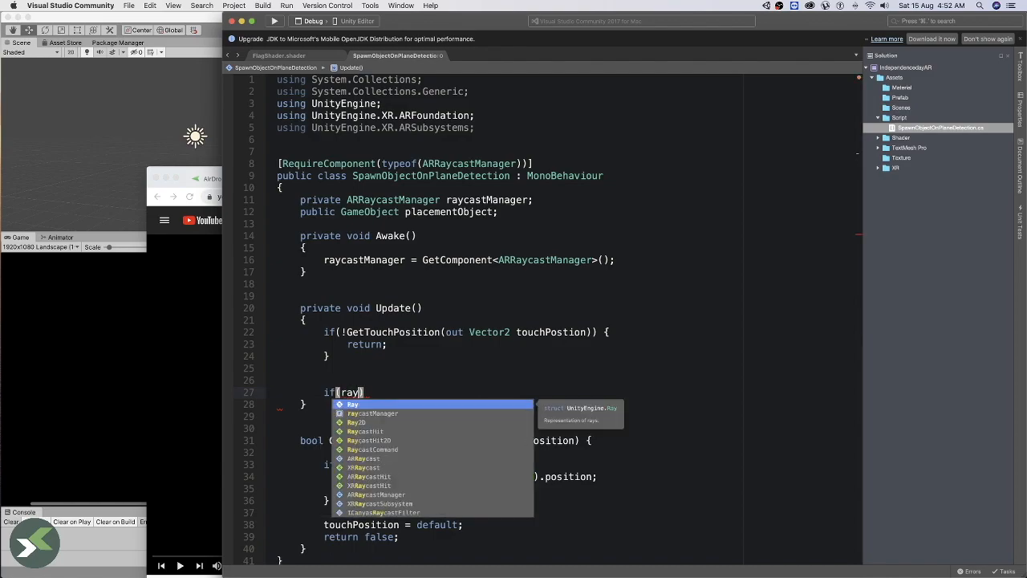
key(Return)
text(.B)
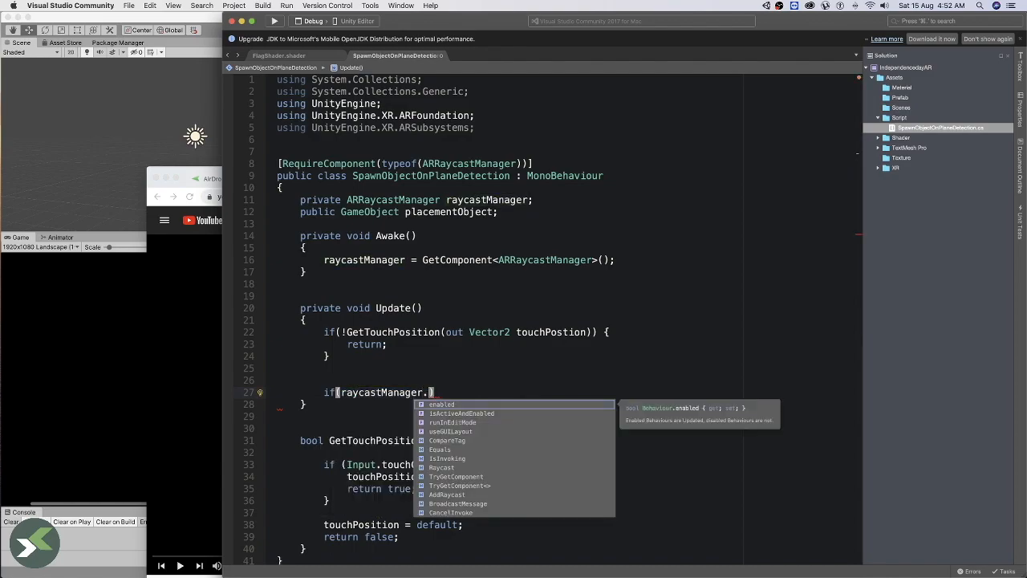
key(BackSpace)
text(Raycast(touchPostion,)
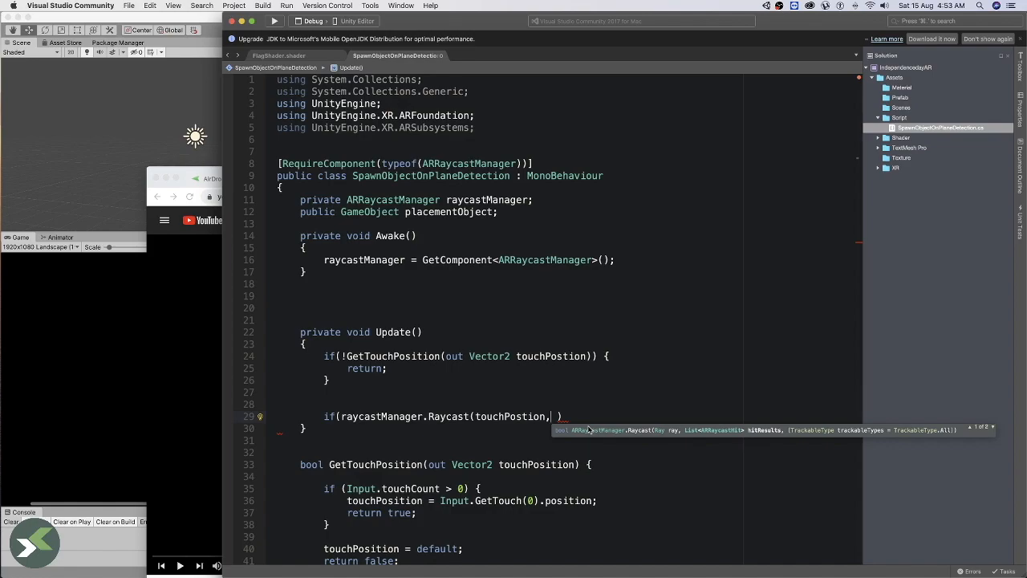
- Declare the field List<ARRaycastHit> hits = new List<ARRaycastHit>(); directly above the Update method
click(505, 317)
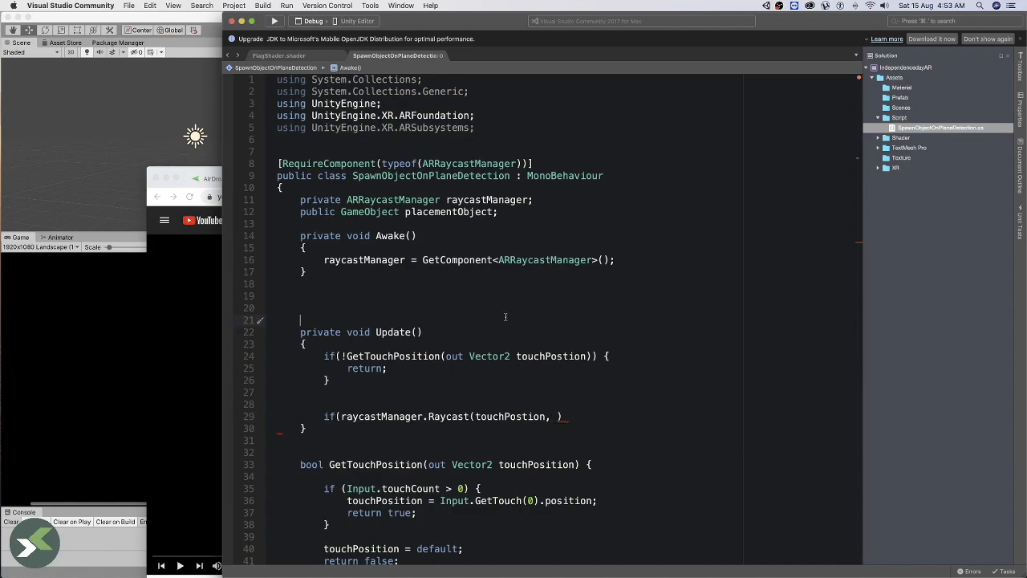
text(List<Array)
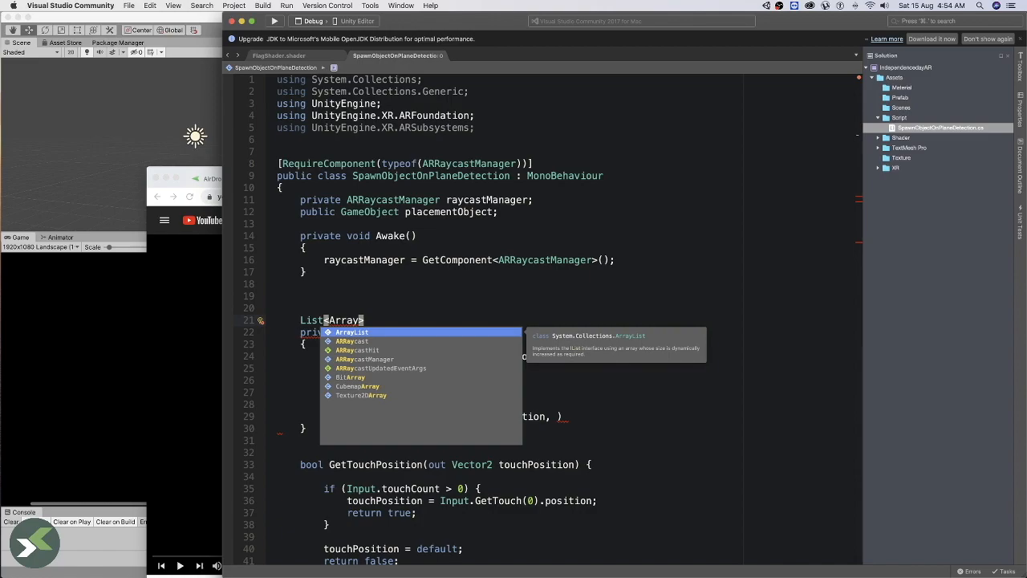
text(castHit)
key(Down)
key(Return)
text(> his)
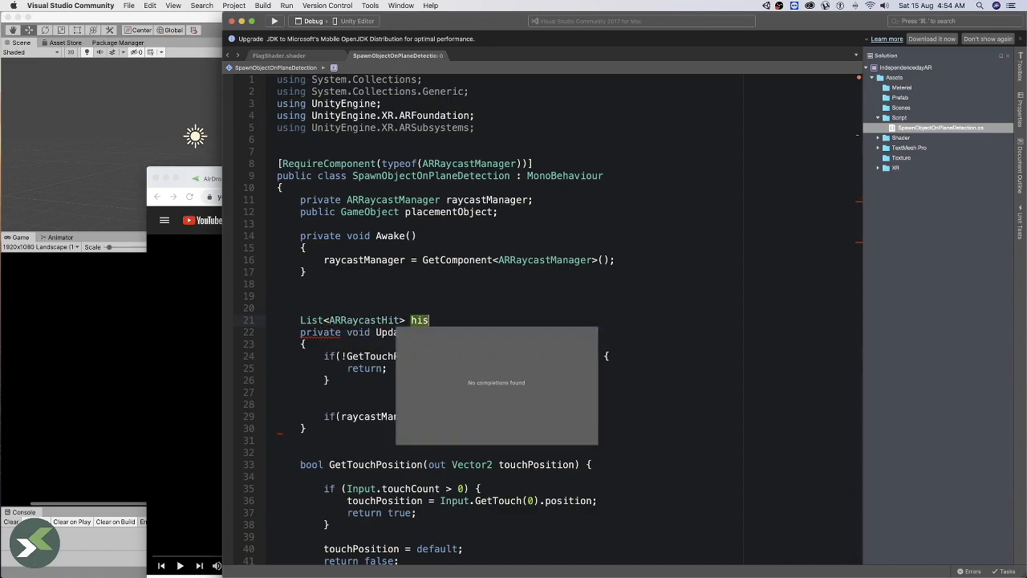
text(ts = new)
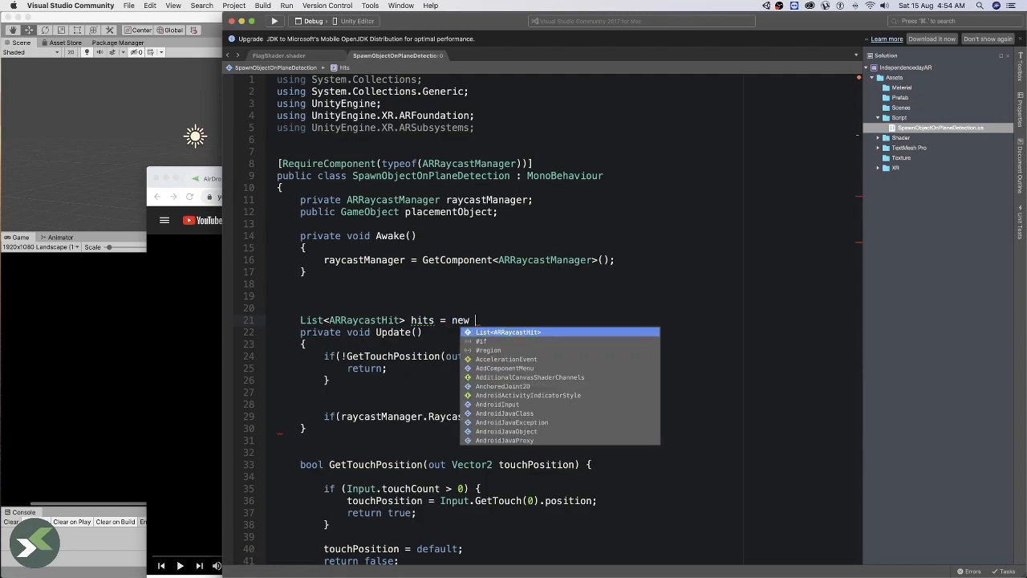
key(Return)
text(();)
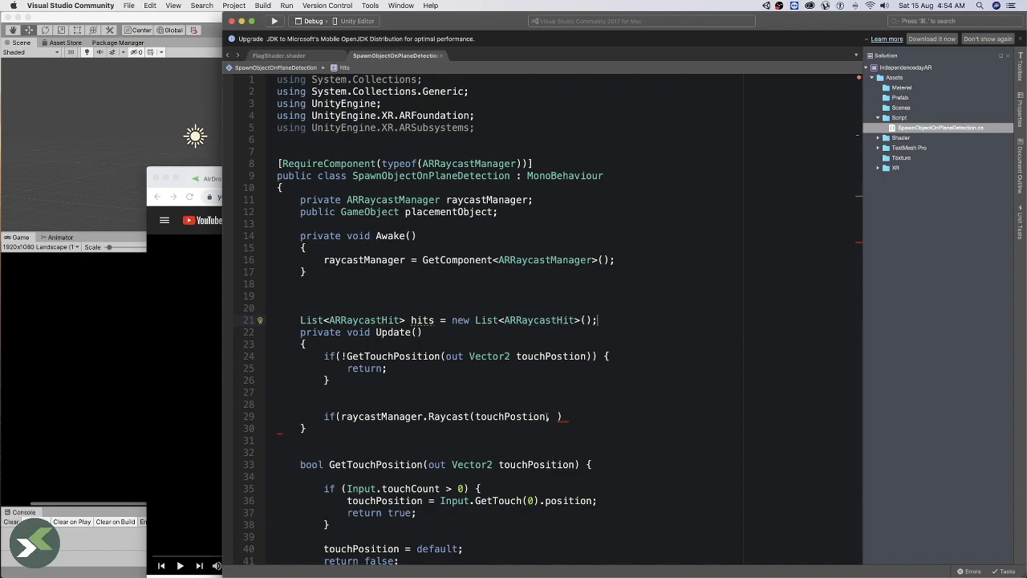
- Complete the Raycast call's arguments in Update with hits and TrackableType.PlaneWithinPolygon
click(559, 416)
text(hit)
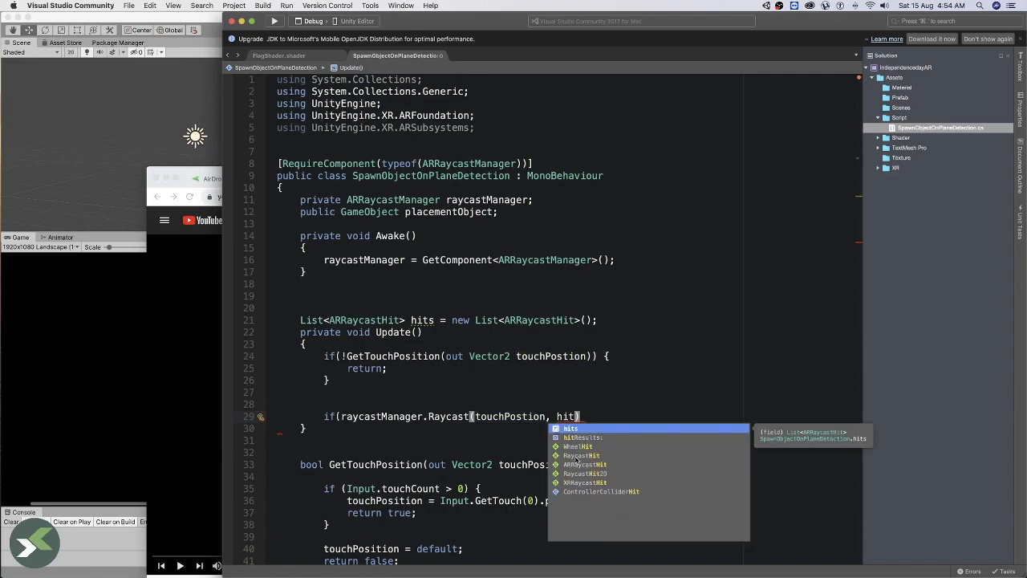
key(Tab)
text(,)
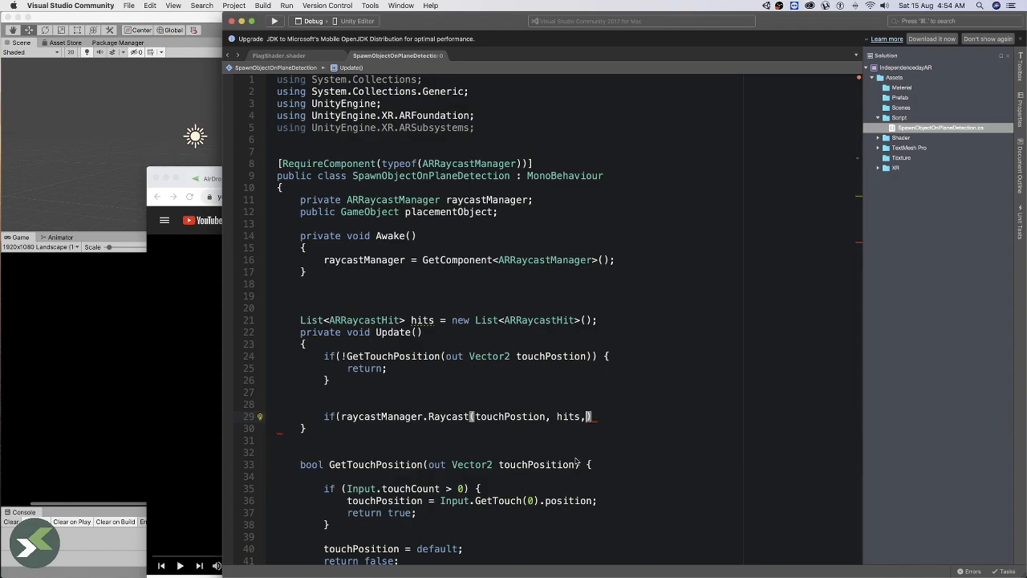
text(TrackableType.)
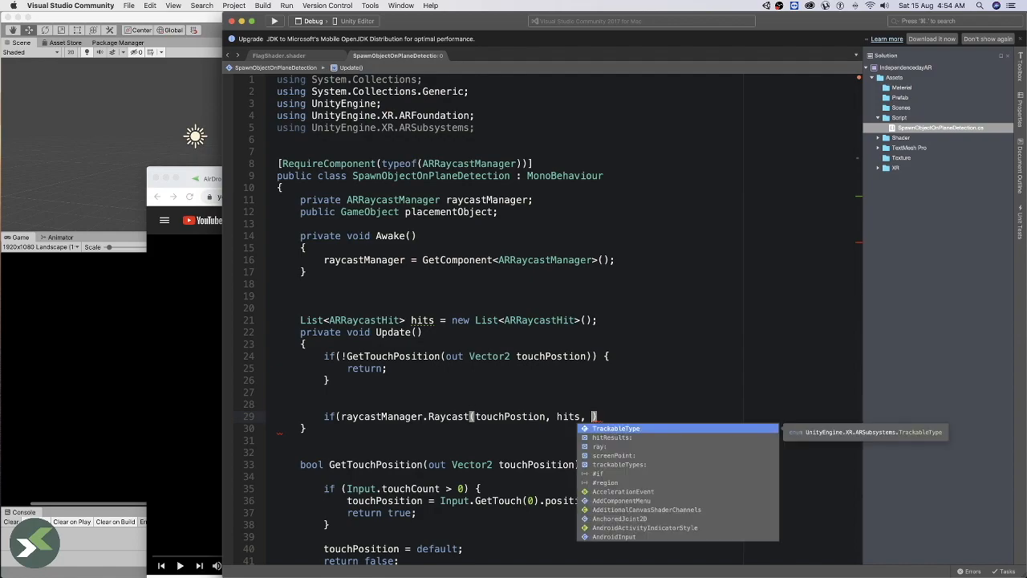
text(po)
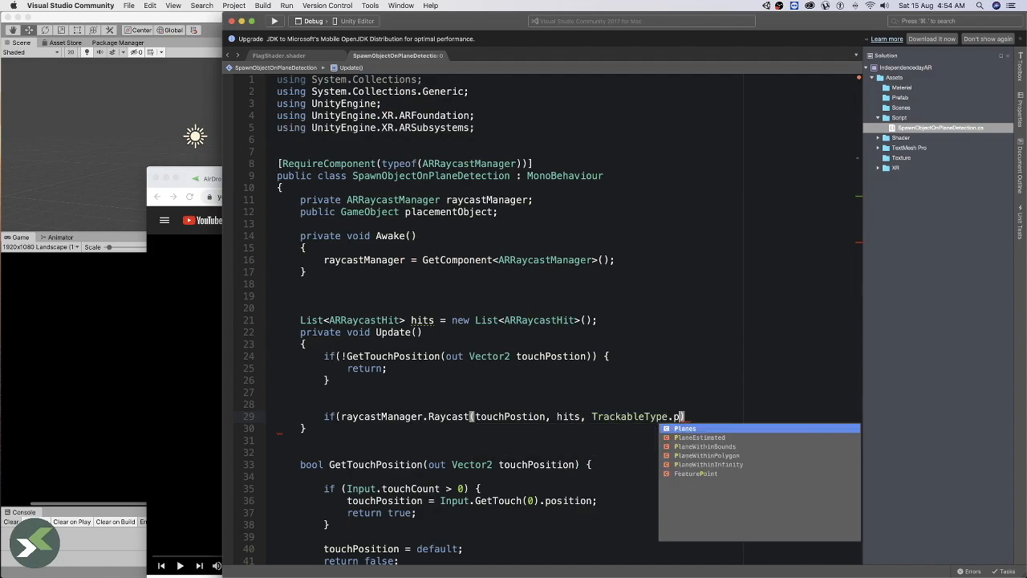
key(Down)
key(Return)
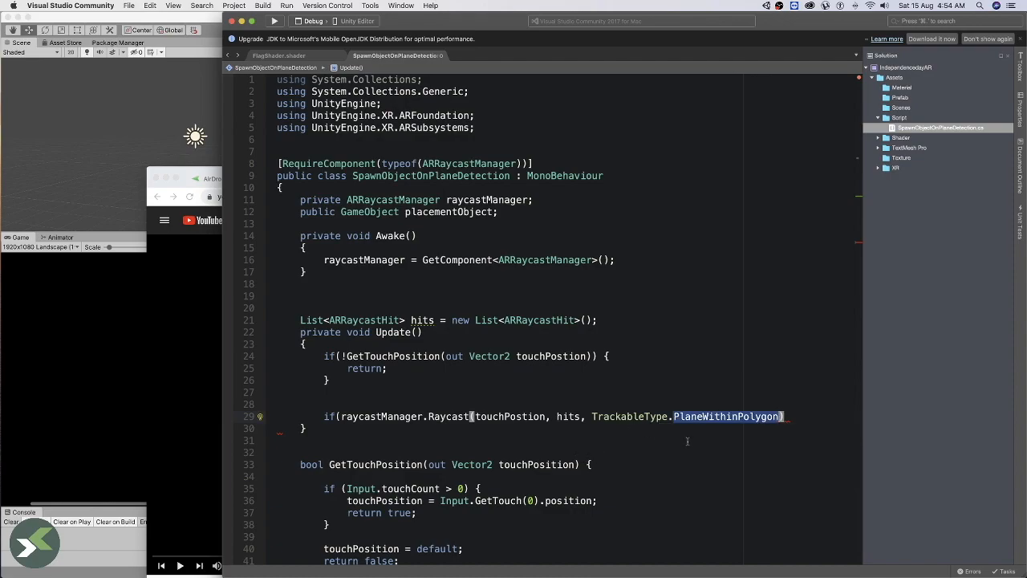
- Close the Raycast if condition, give it an empty braced body, and save the script
text({)
key(Return)
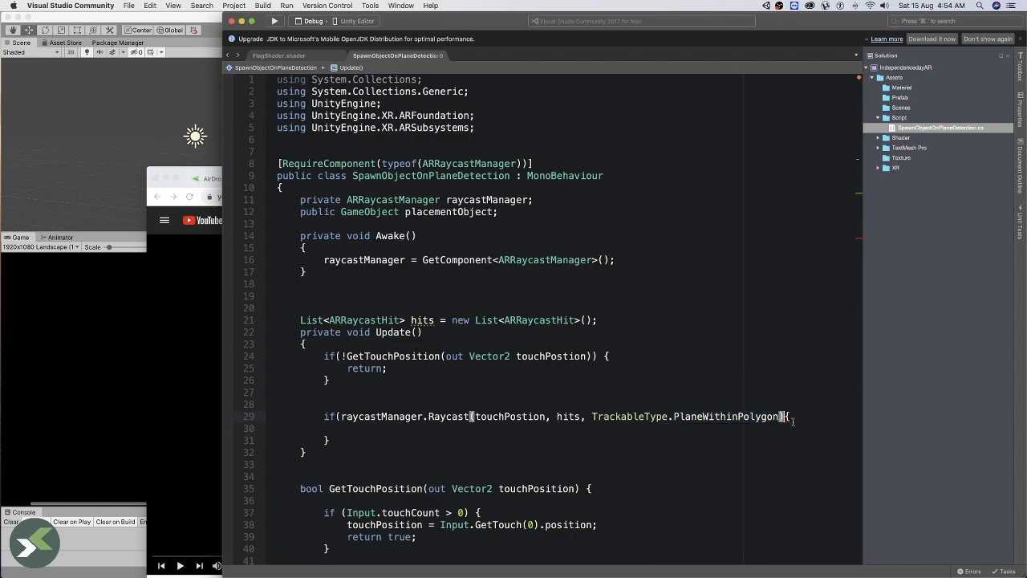
text())
click(355, 431)
key(super+s)
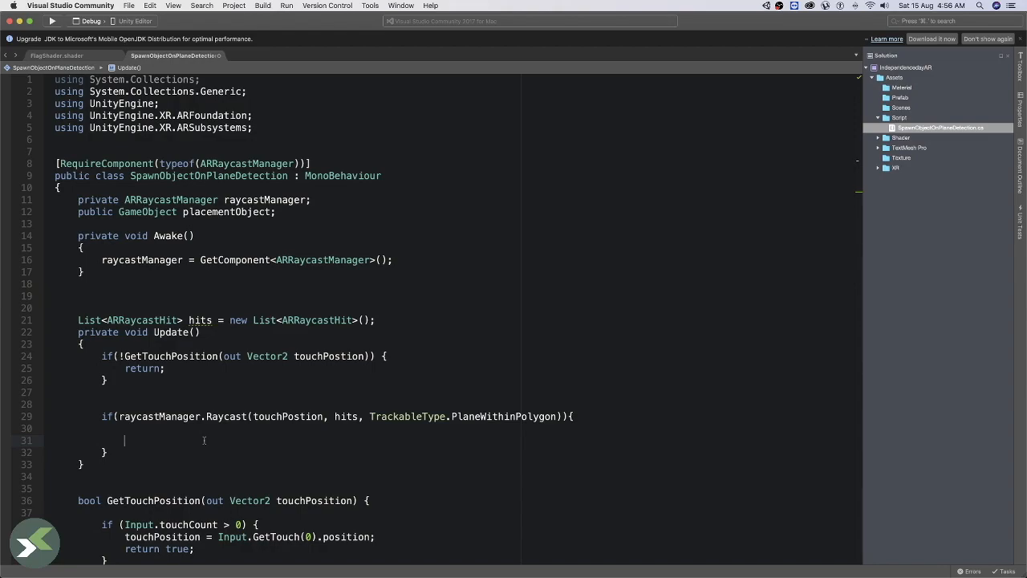
- Inside the Raycast if block, declare var firstHit = hits[0].pose;
text(var hit)
key(BackSpace)
key(BackSpace)
key(BackSpace)
text(first)
key(BackSpace)
text(Hit =)
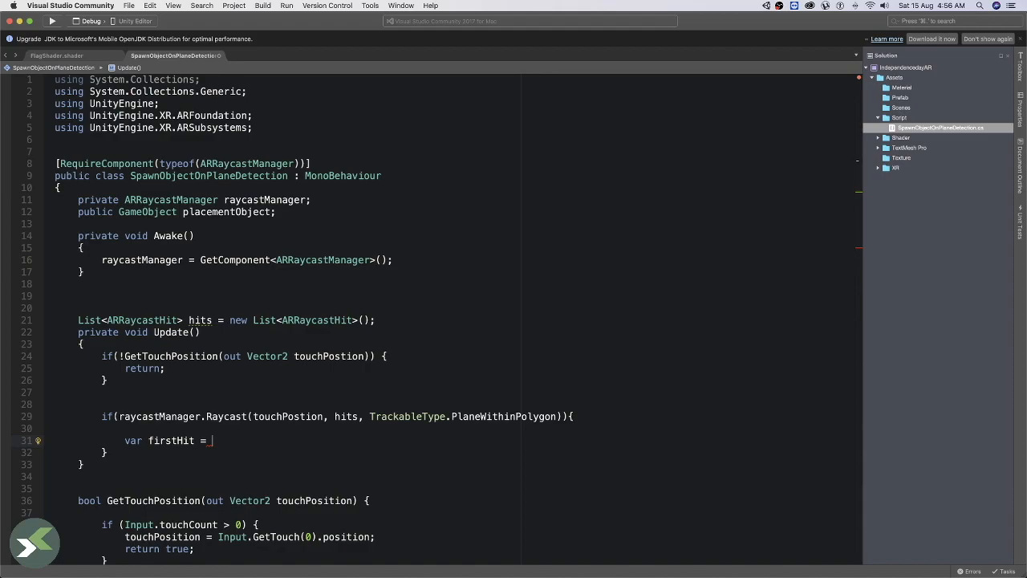
text(hits[0].)
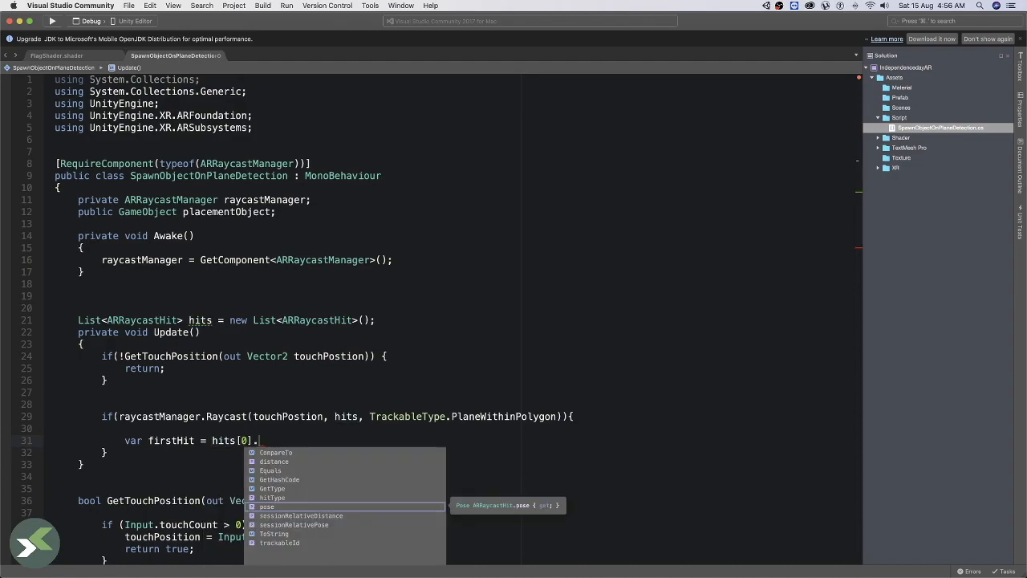
text(po)
key(Return)
text(;)
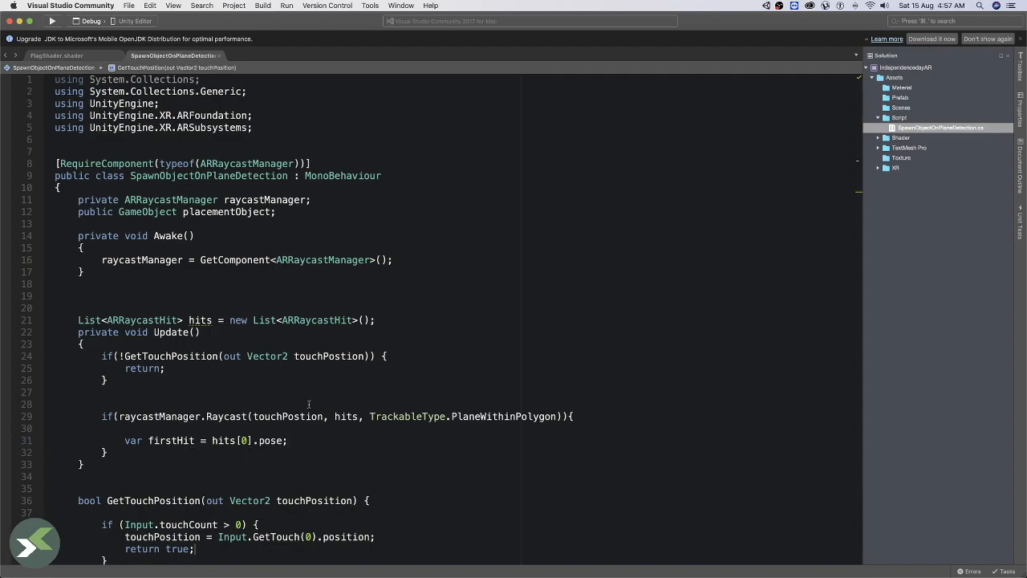
- Declare the field GameObject spawnObject; below the placementObject field and save the script
click(289, 210)
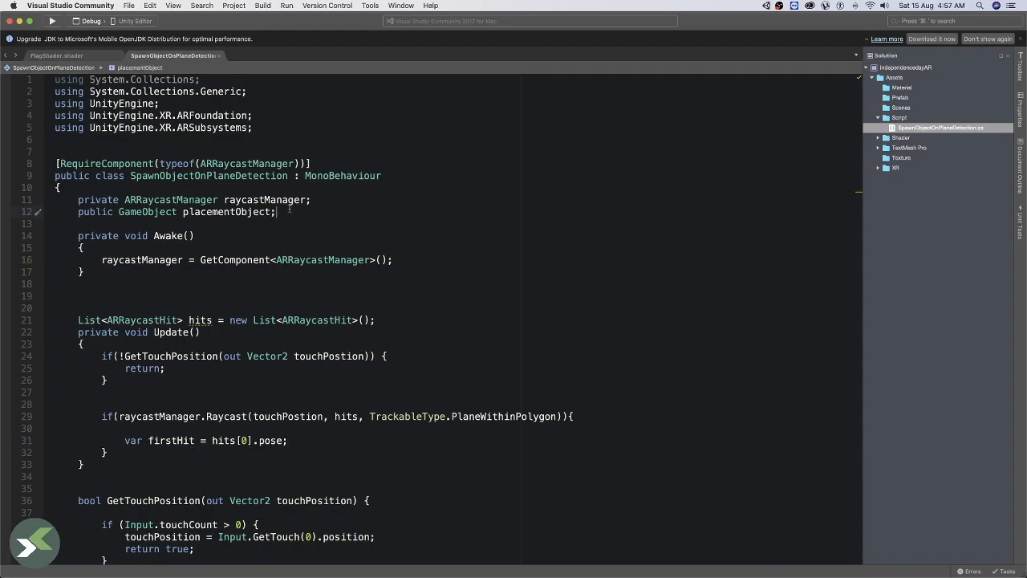
key(Return)
key(Return)
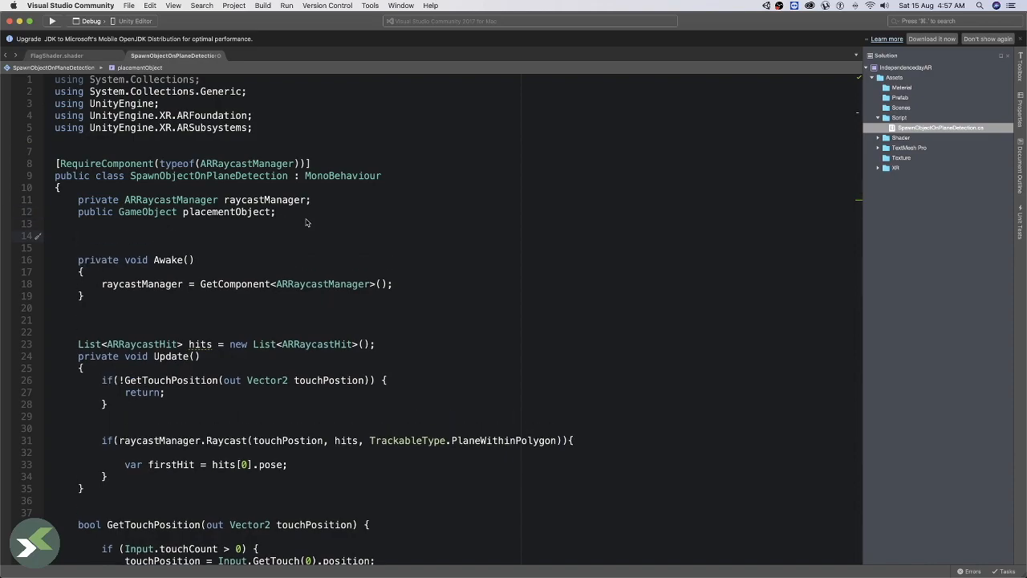
text(pu)
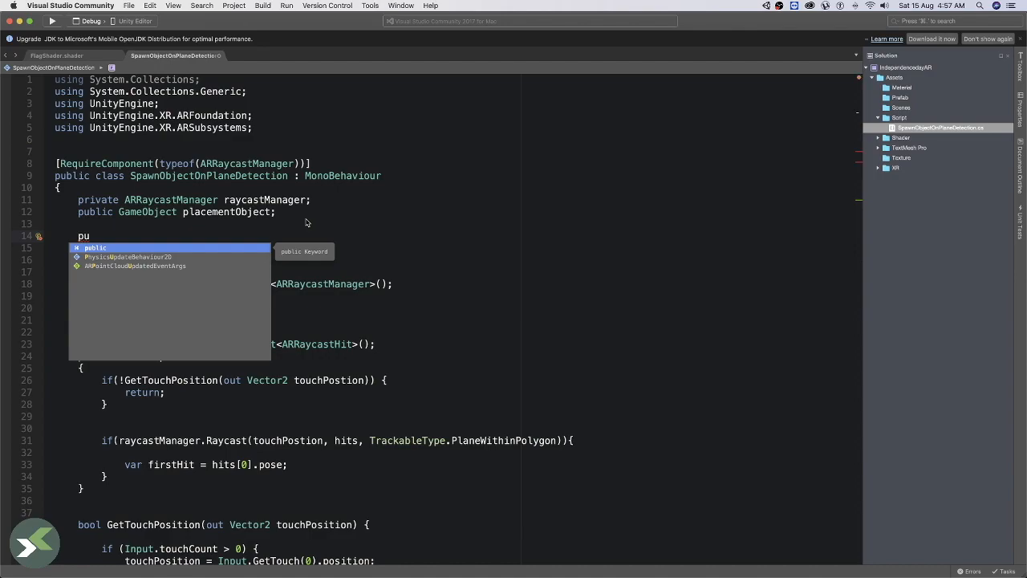
key(BackSpace)
key(BackSpace)
text(ga)
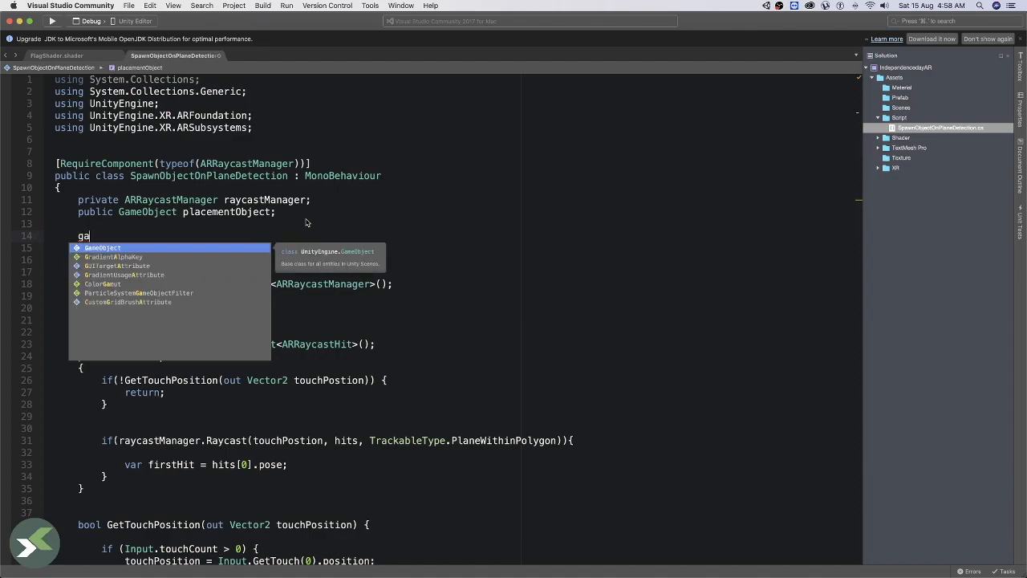
key(Return)
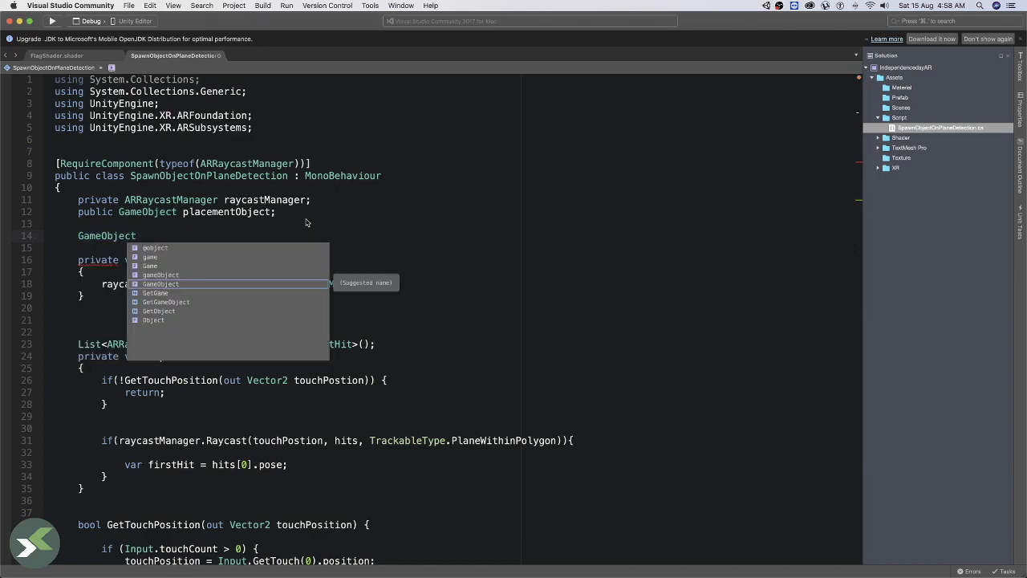
text(_)
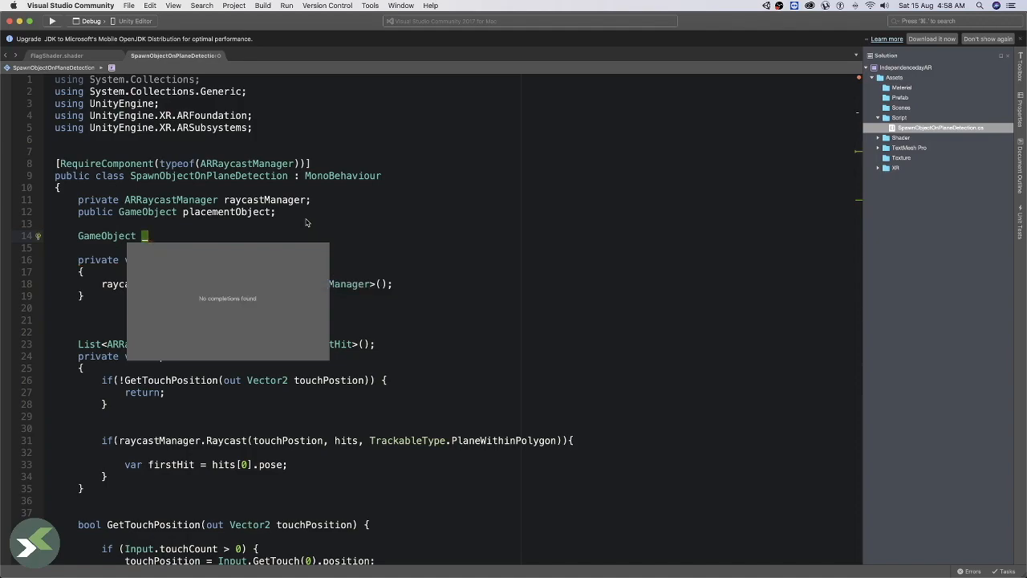
key(BackSpace)
text(swap)
key(BackSpace)
key(BackSpace)
key(BackSpace)
text(pawnObject;)
key(super+s)
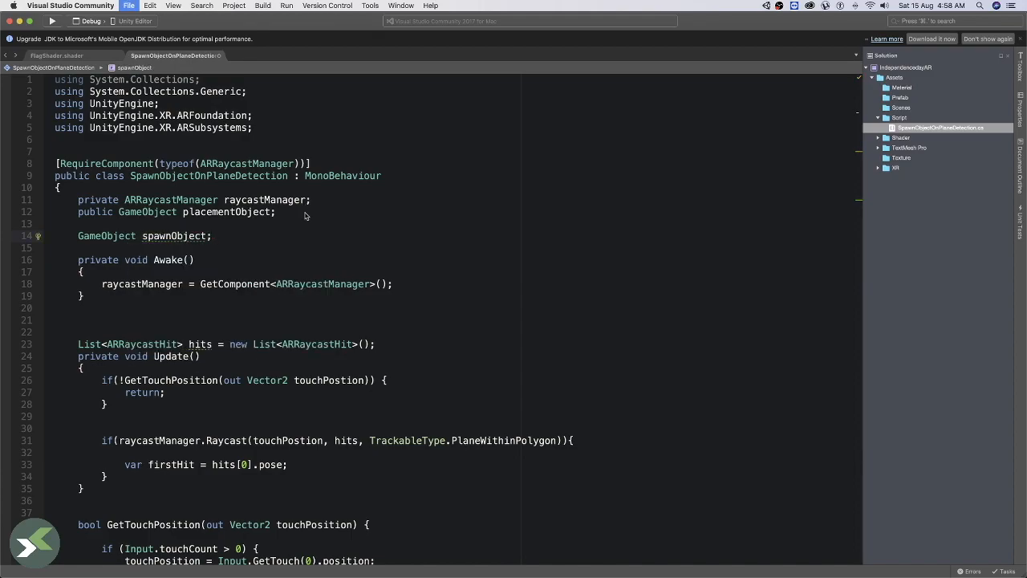
- Below the firstHit declaration, add an if(spawnObject == null) condition with an empty braced body
scroll(305, 215, down, 8)
scroll(314, 319, up, 4)
click(315, 318)
key(Return)
key(Return)
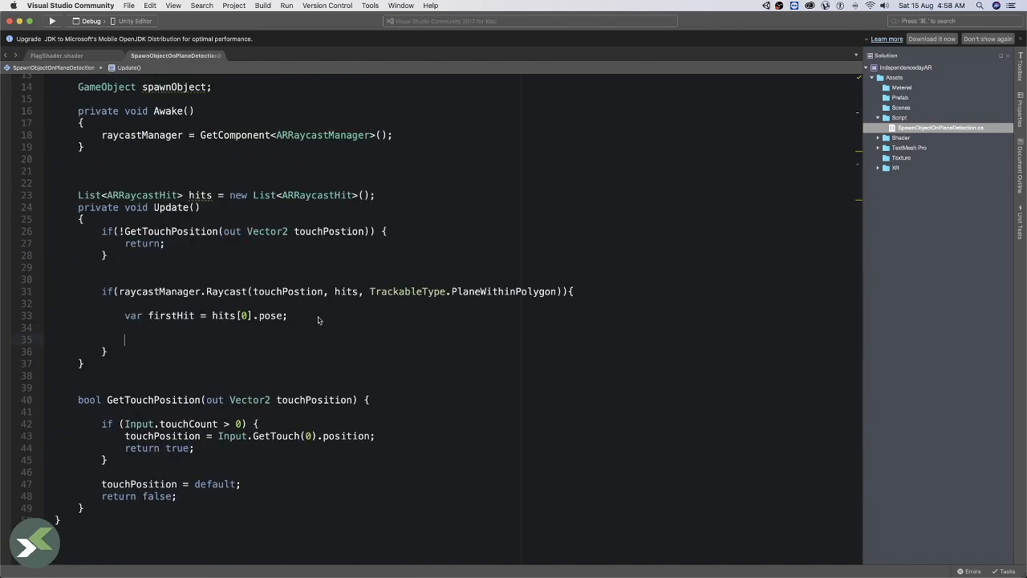
text(if(spa)
key(Tab)
text(== null)
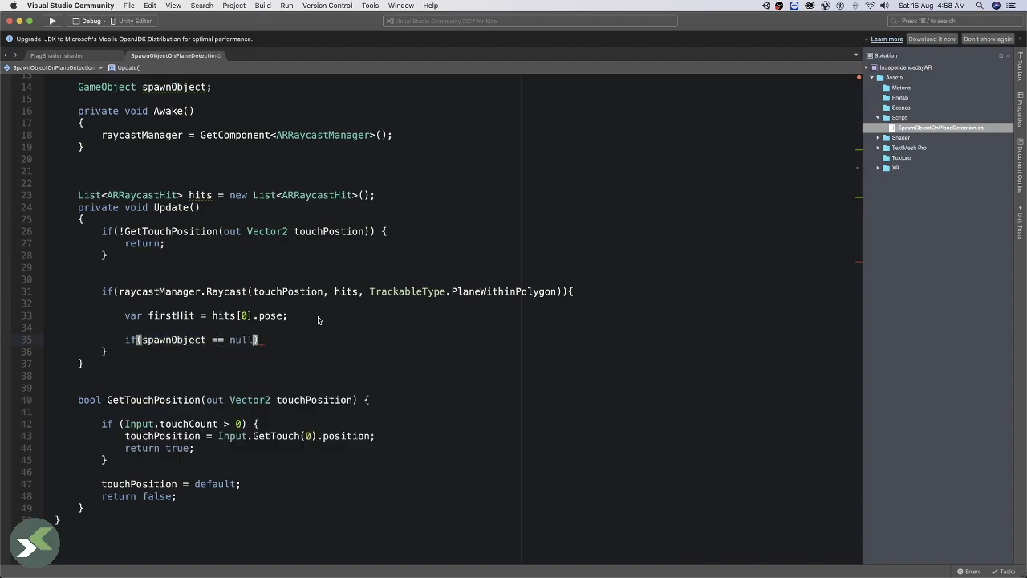
text() {)
key(Up)
key(Up)
click(272, 339)
key(Return)
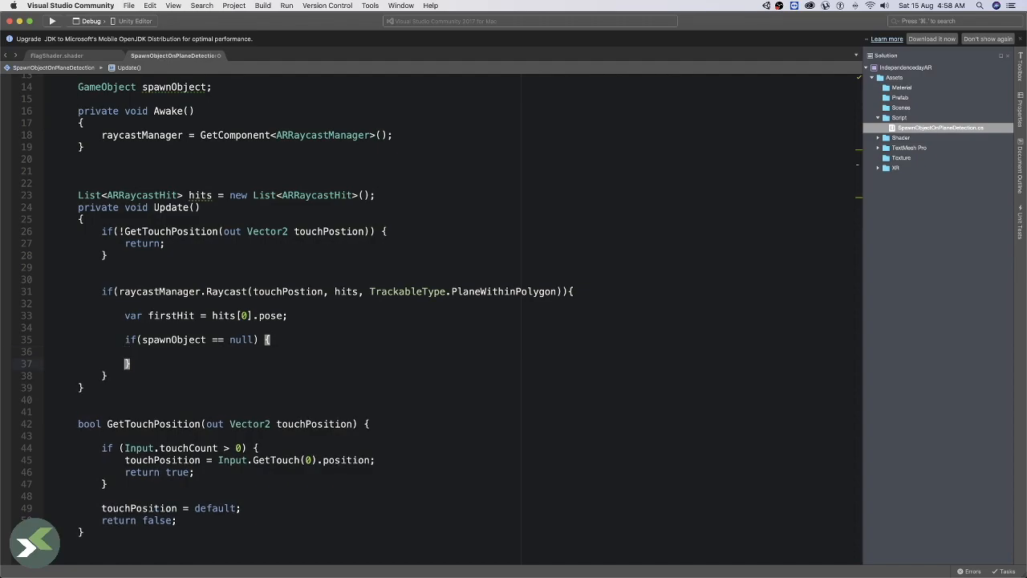
- In the spawnObject null check, write spawnObject = Instantiate(placementObject);
key(Up)
key(Up)
text(spawnObject)
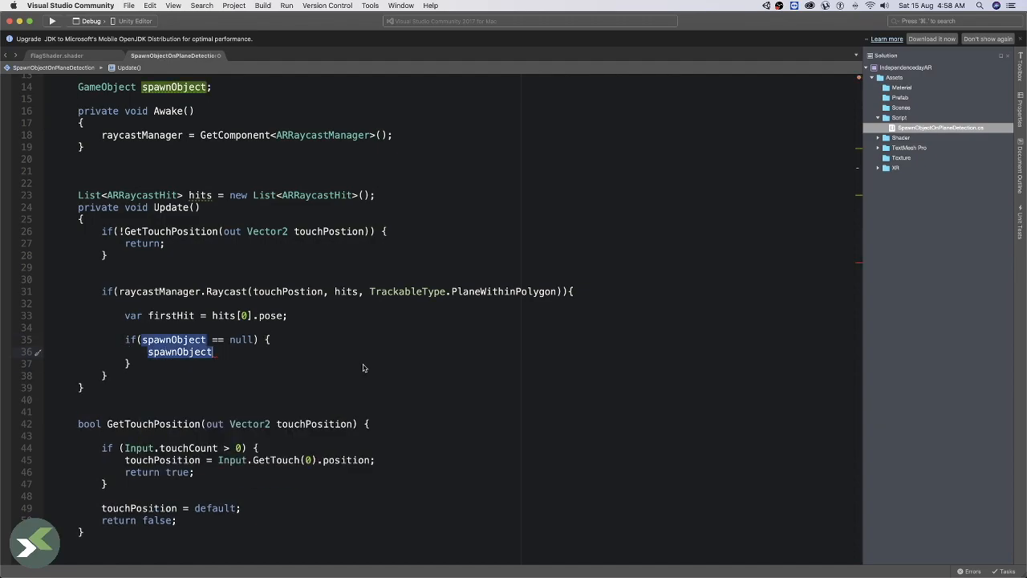
text( = Instantiate)
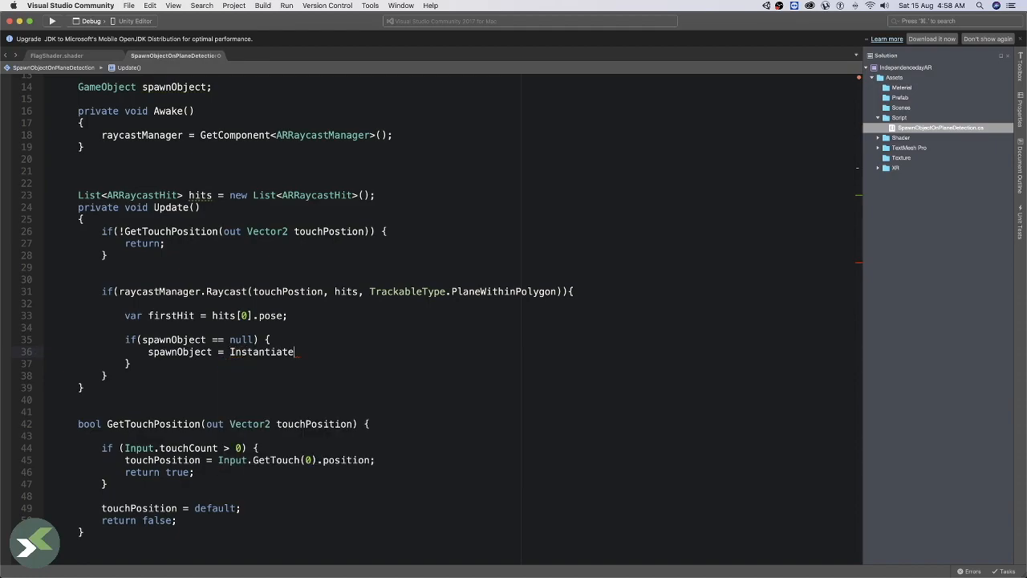
text(()
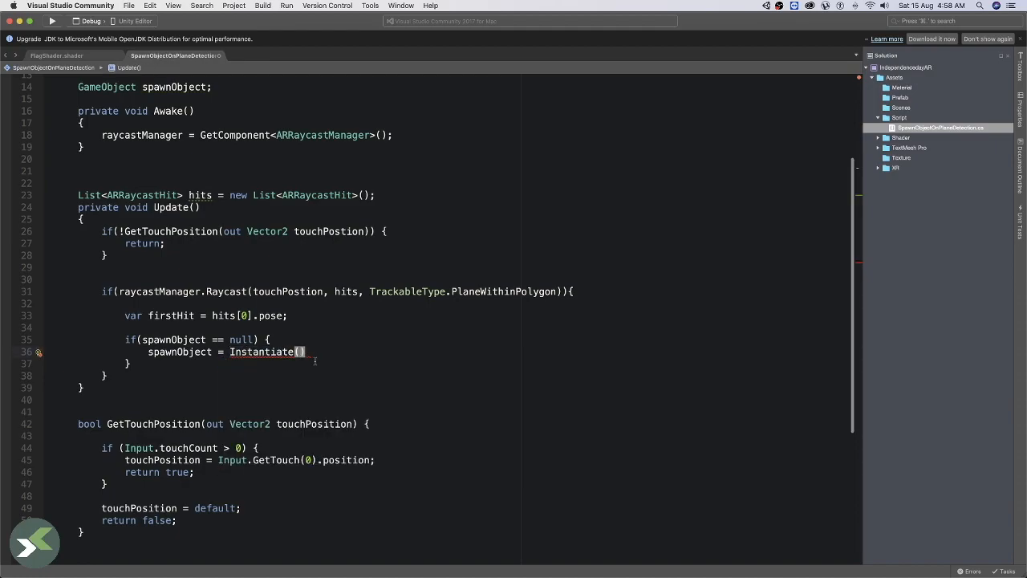
text(placementObject))
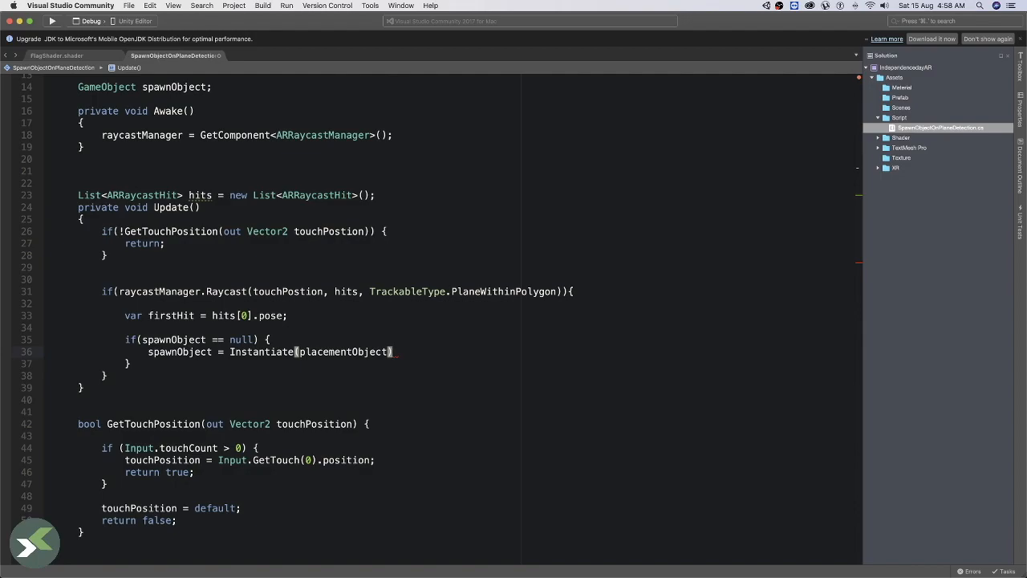
text(;)
- Below the Instantiate line, add spawnObject.transform.position = firstHit.position;
key(Return)
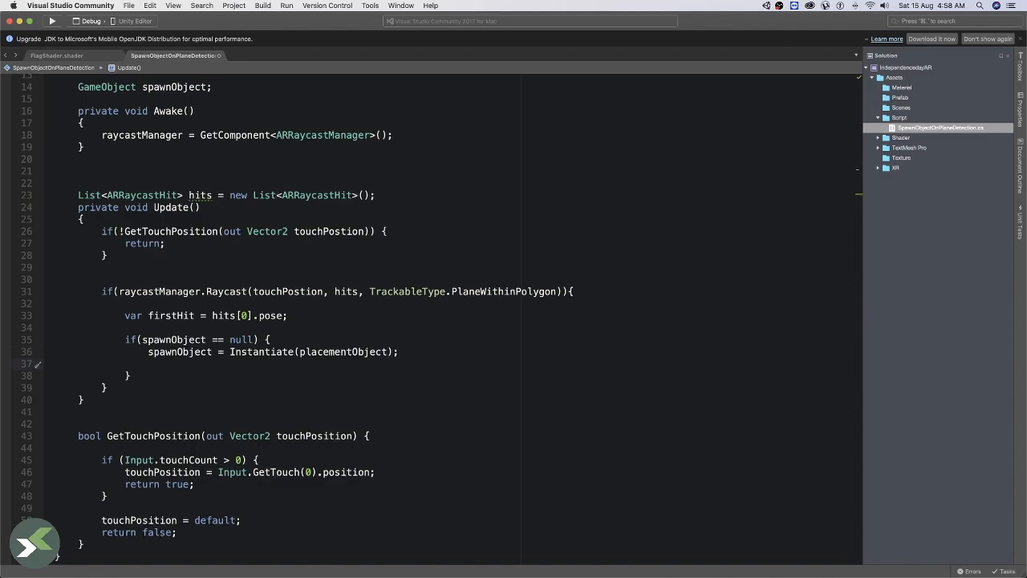
text(spa)
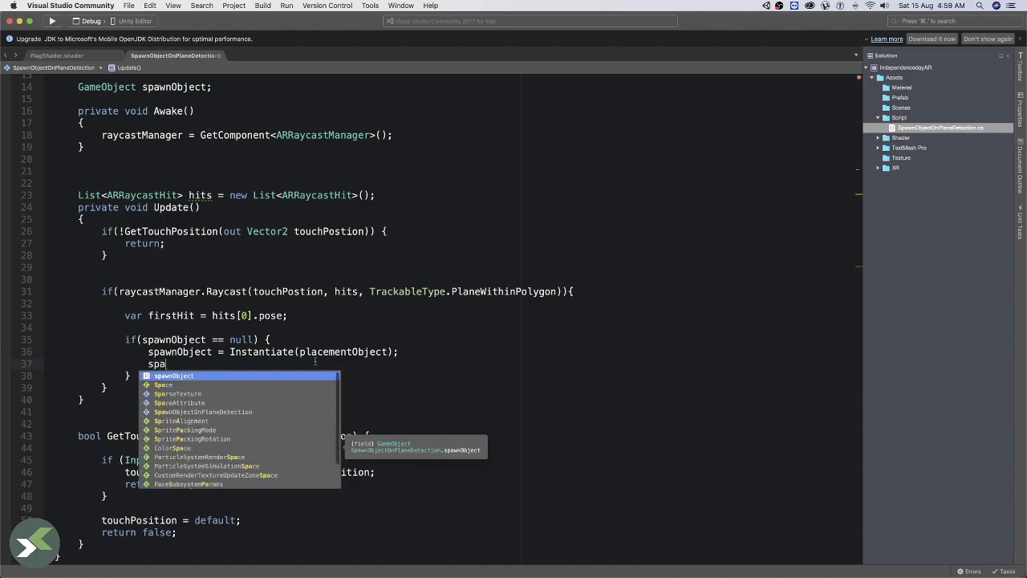
key(Tab)
text(.tr)
key(Tab)
text(.po)
key(Tab)
text(= )
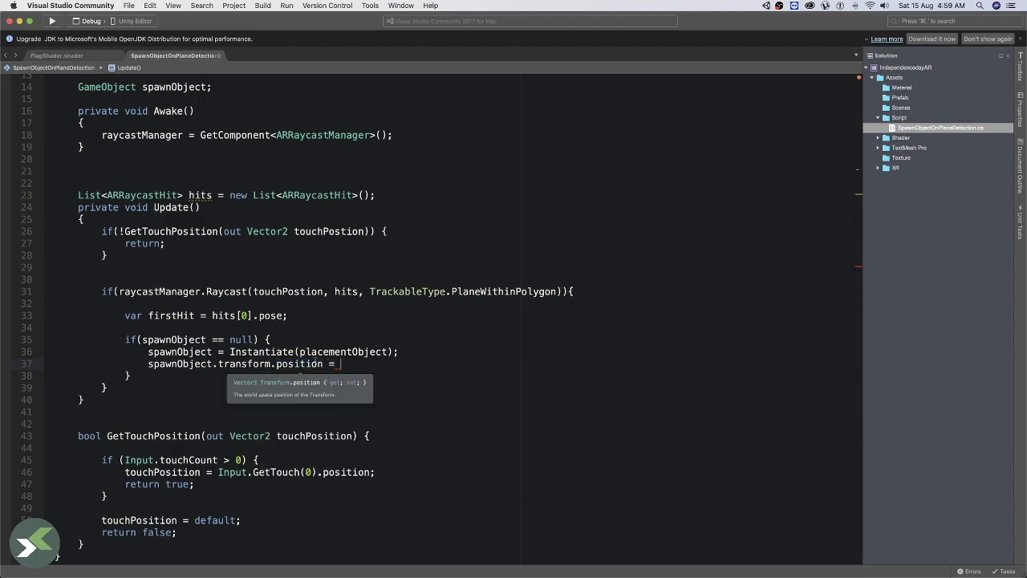
text(fi)
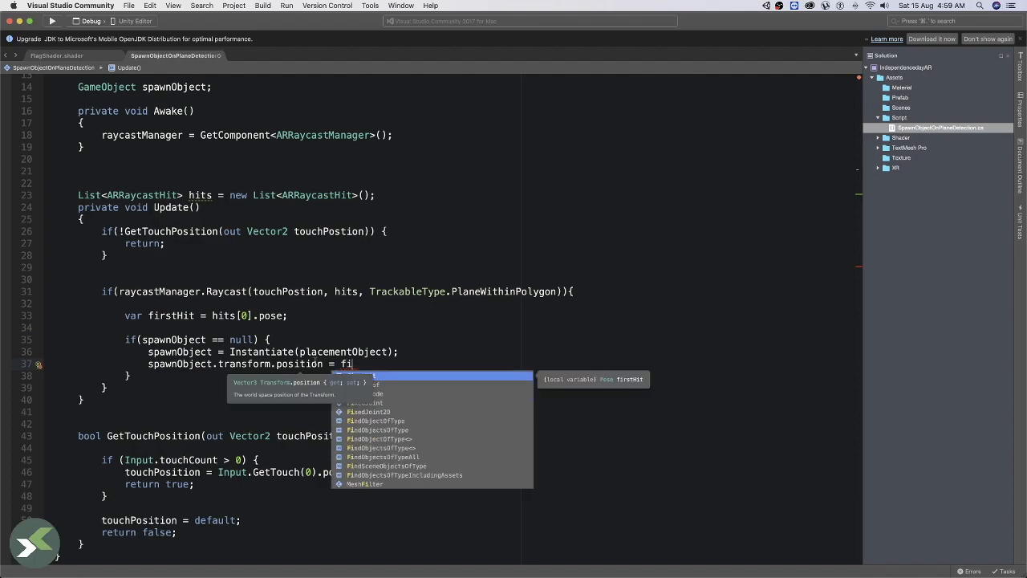
key(Tab)
text(.p)
key(Tab)
text(;)
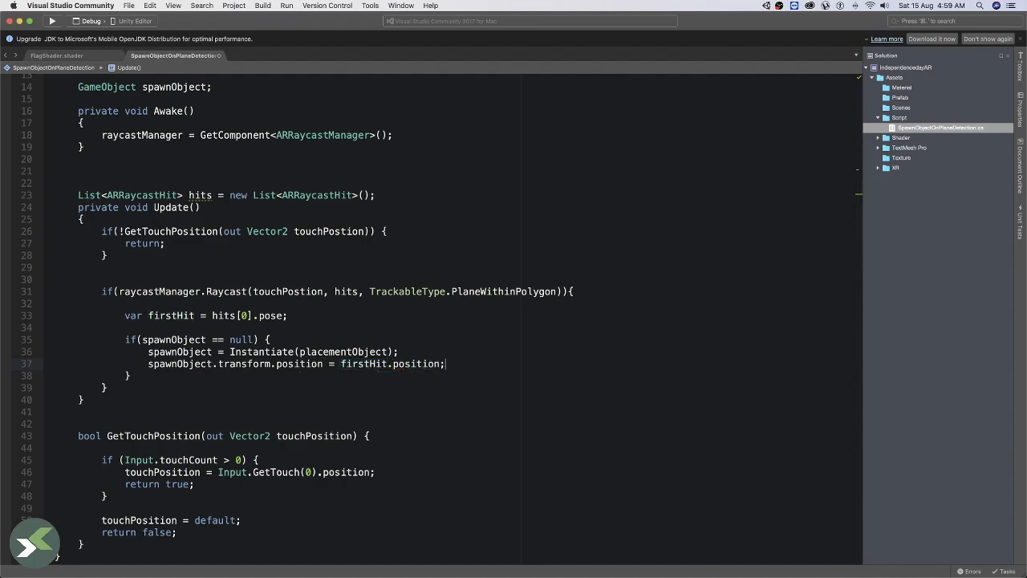
- Below the position assignment, add spawnObject.transform.rotation = firstHit.rotation;
key(Return)
text(spawnObject.transform)
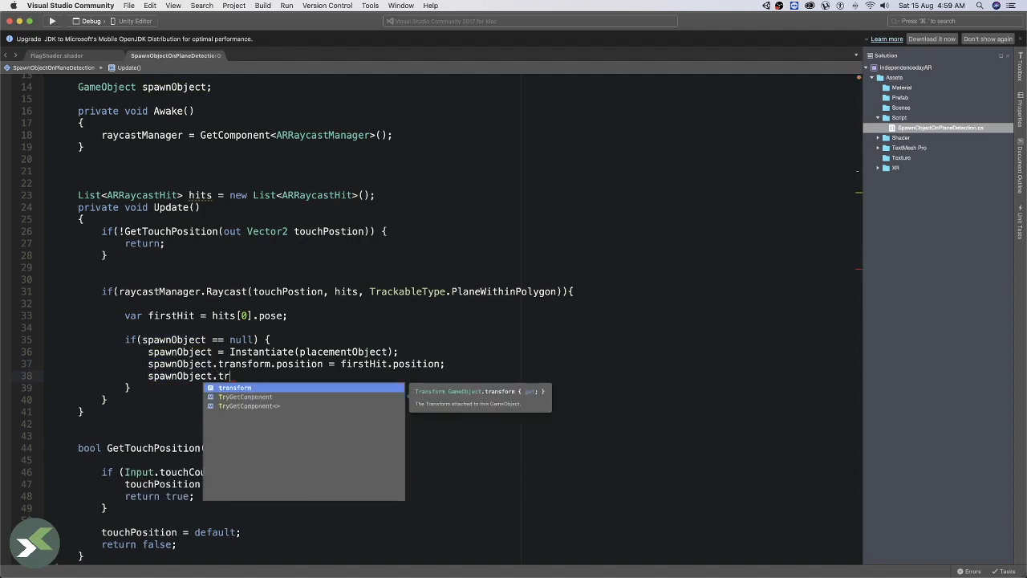
key(Tab)
text(.rota)
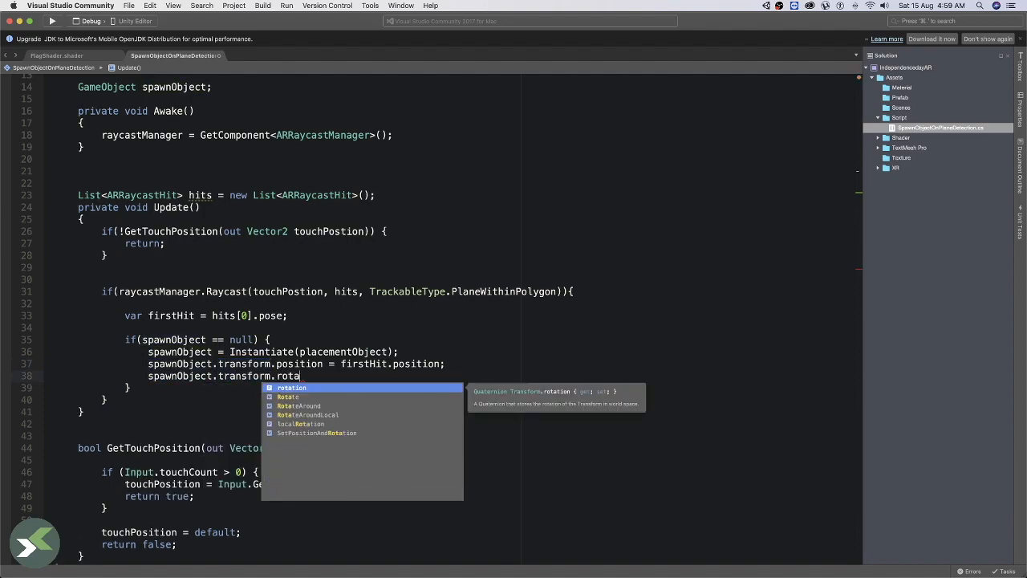
key(Tab)
text(= fi)
key(Tab)
text(.ro)
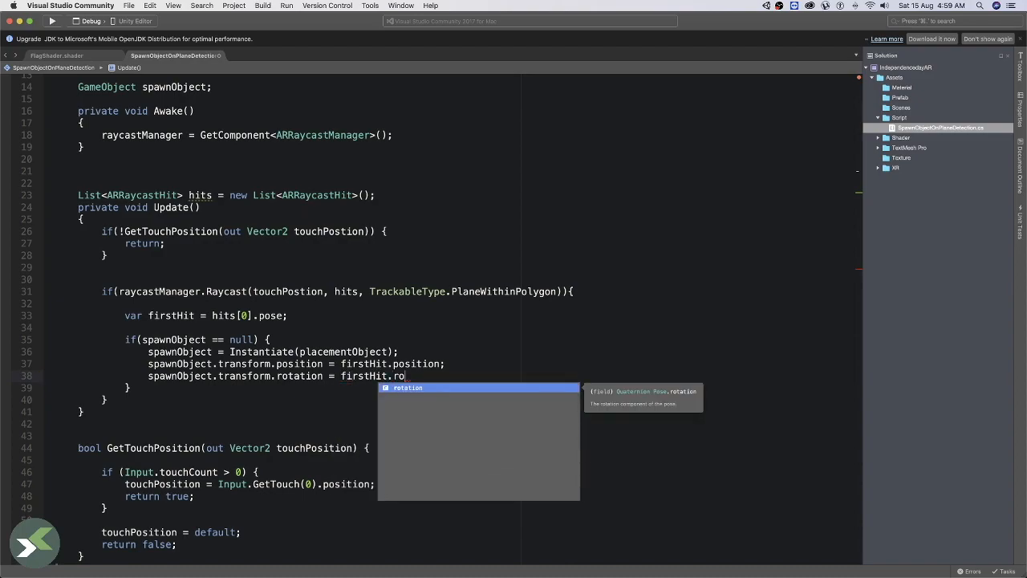
key(Tab)
text(;)
- Add an else branch with an empty braced body after the spawnObject null check
click(151, 389)
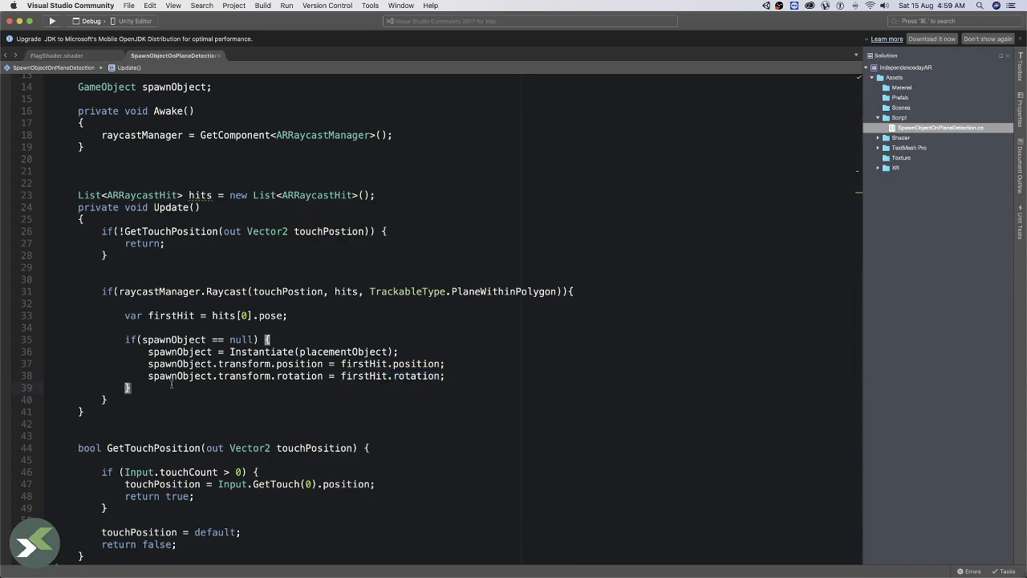
text(else)
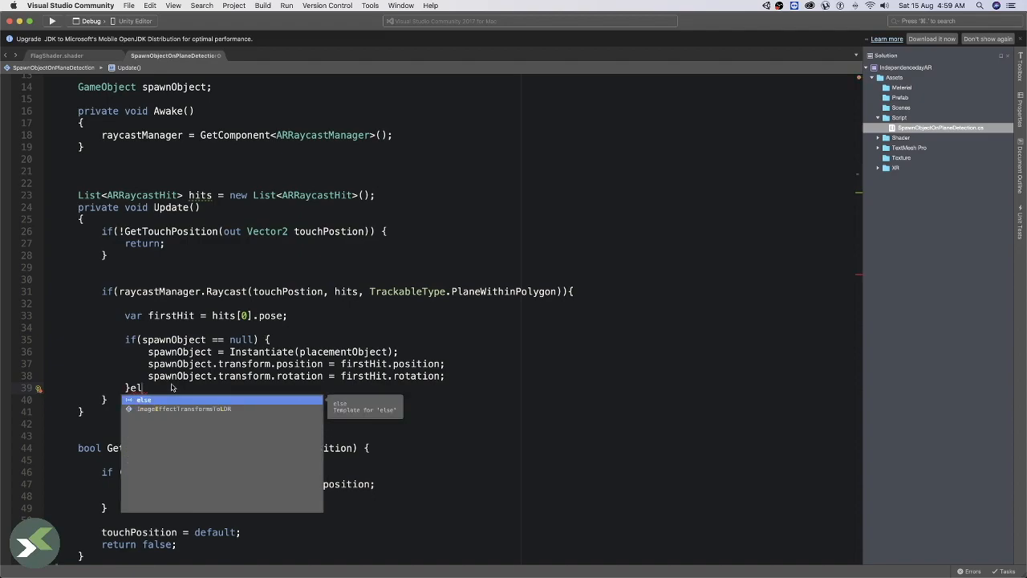
key(Tab)
text({)
key(Return)
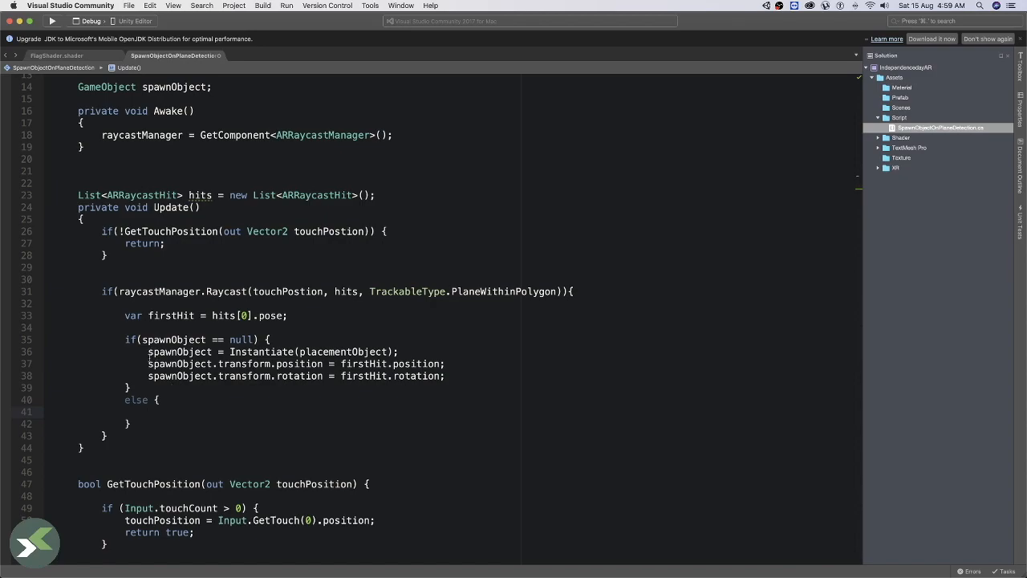
- Copy the spawnObject position and rotation assignments from the null check into the else body and save the script
drag(148, 361, 472, 379)
key(super+c)
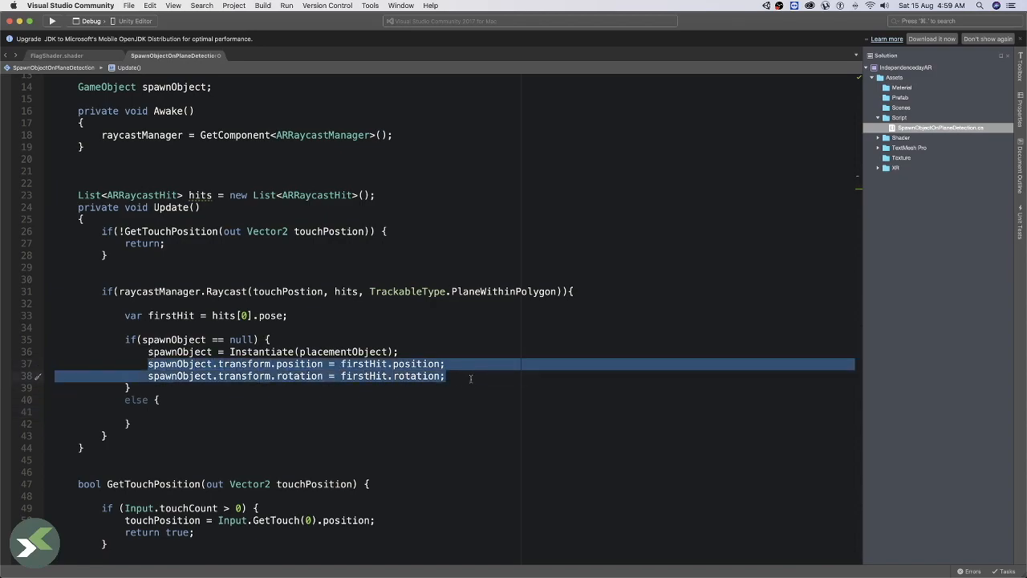
click(307, 415)
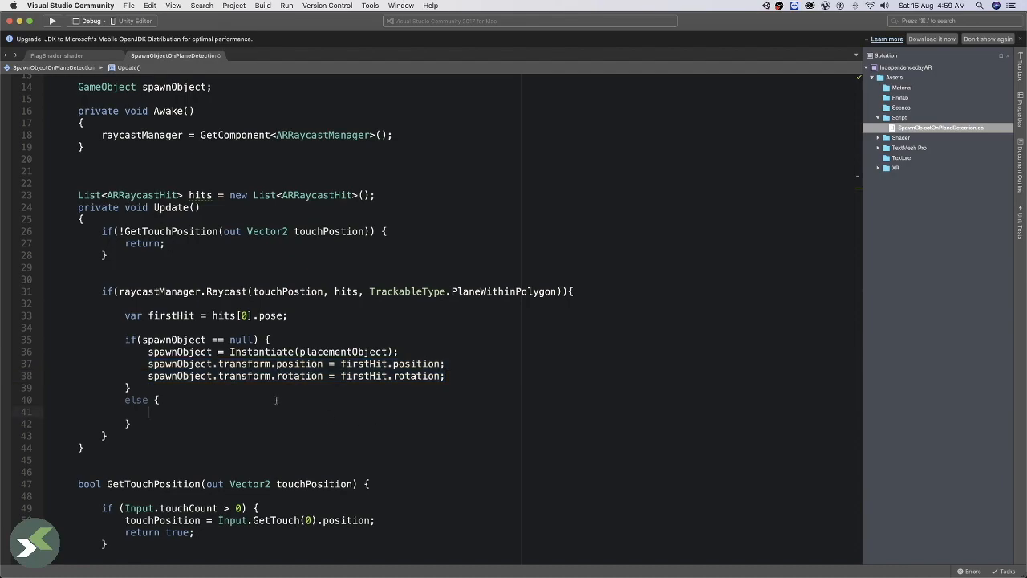
key(super+v)
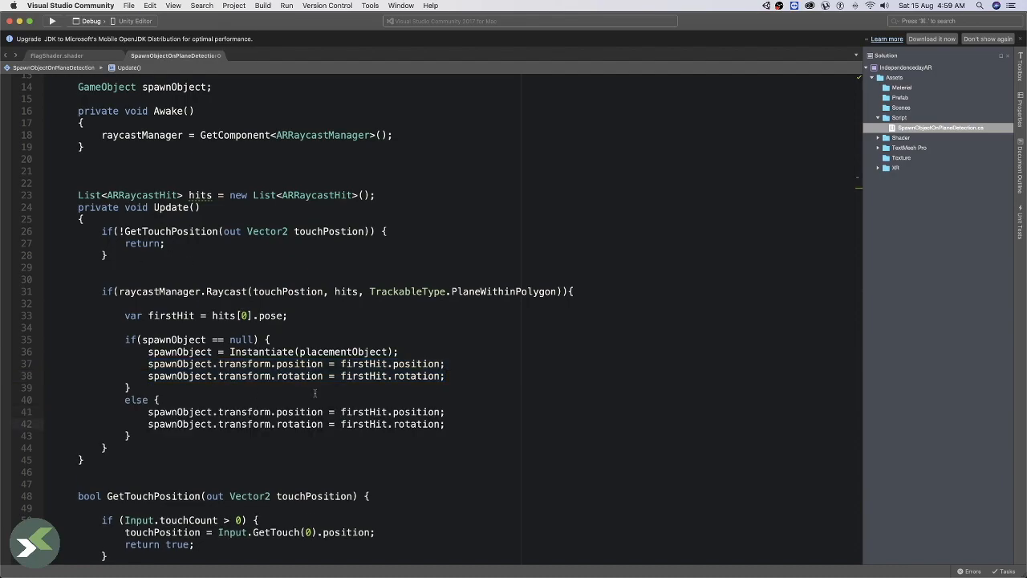
click(318, 399)
key(super+s)
- In Unity, attach the SpawnObjectOnPlaneDetection script to AR Session Origin and assign the Flag prefab as its Placement Object
key(super+Tab)
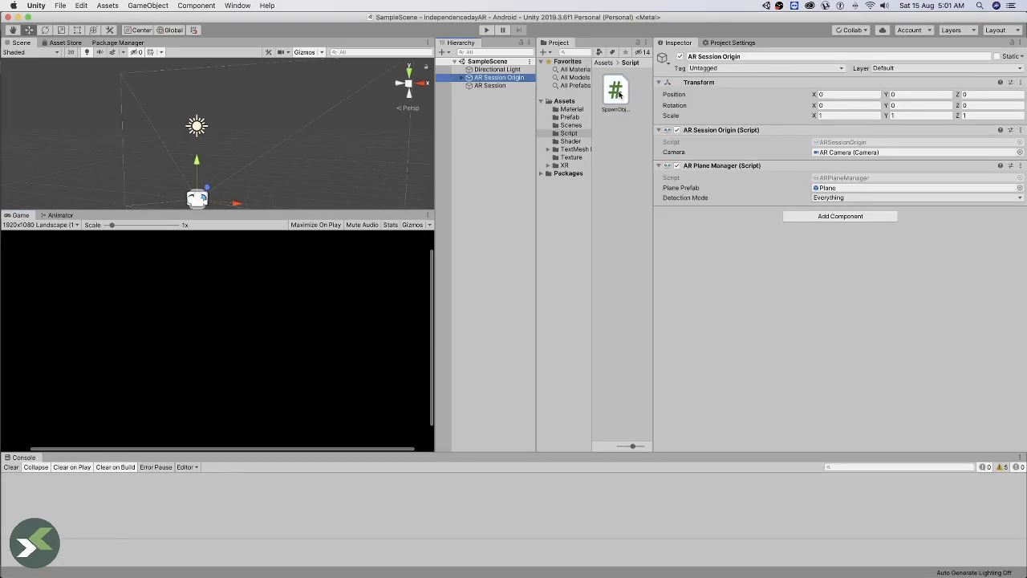
drag(619, 94, 796, 303)
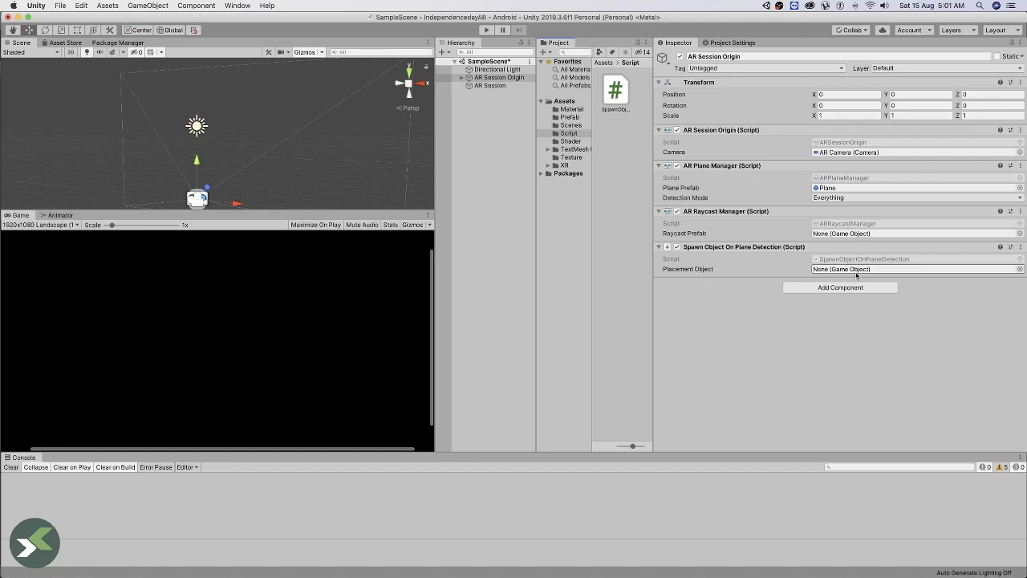
click(577, 117)
drag(625, 98, 836, 270)
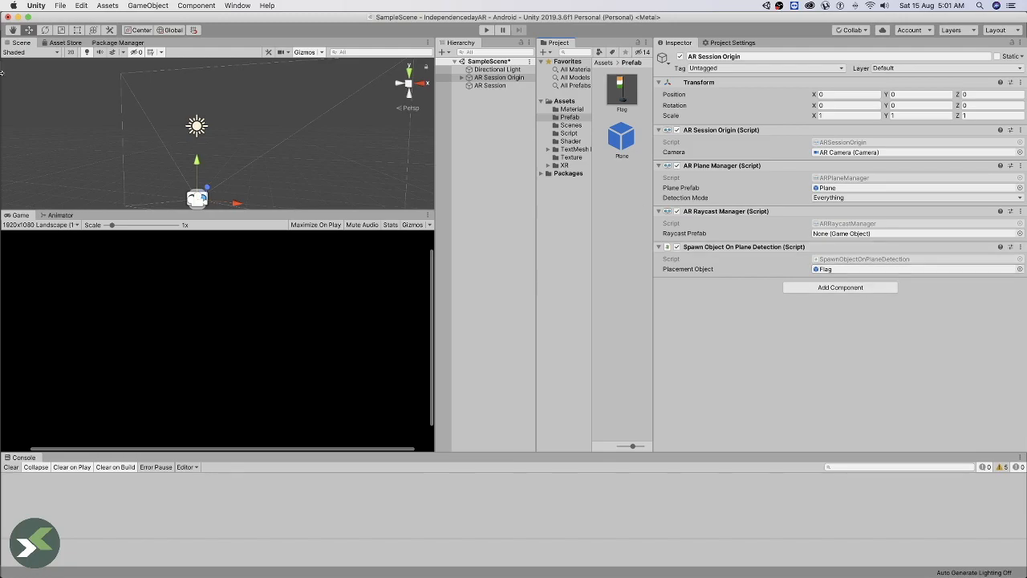
- Save SampleScene and start an Android build of the project from the Build Settings
click(58, 5)
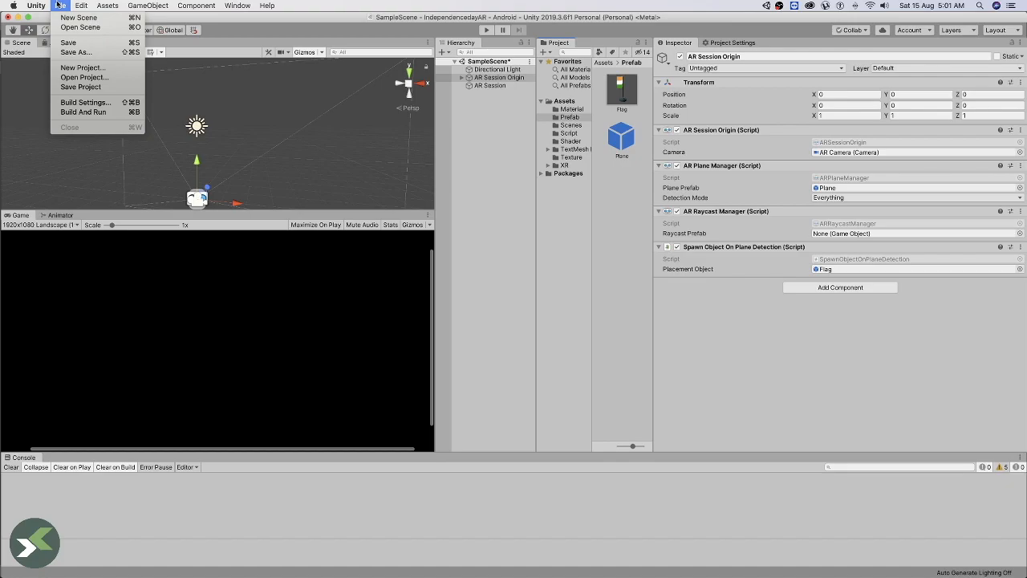
click(86, 103)
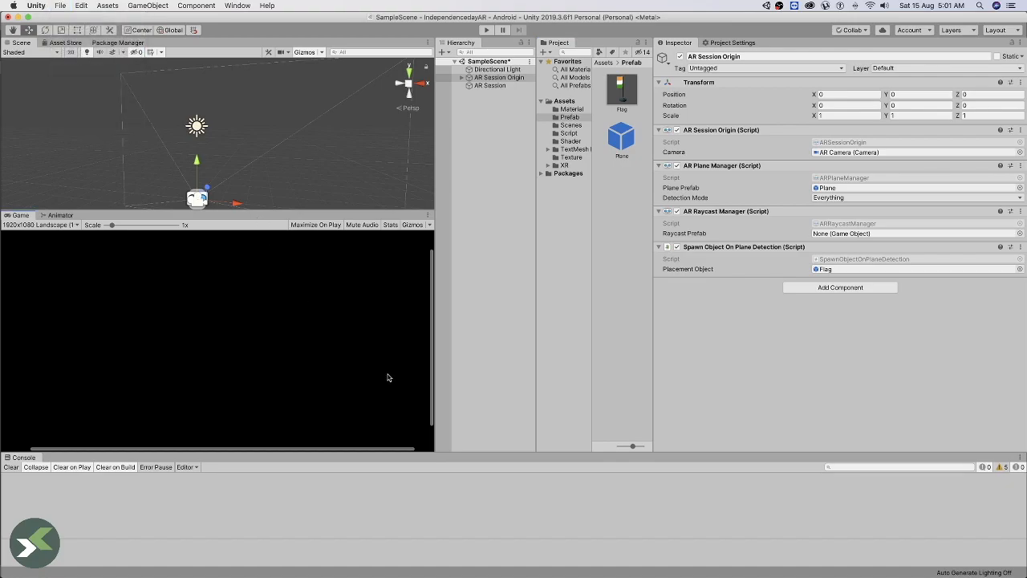
key(super+s)
click(59, 5)
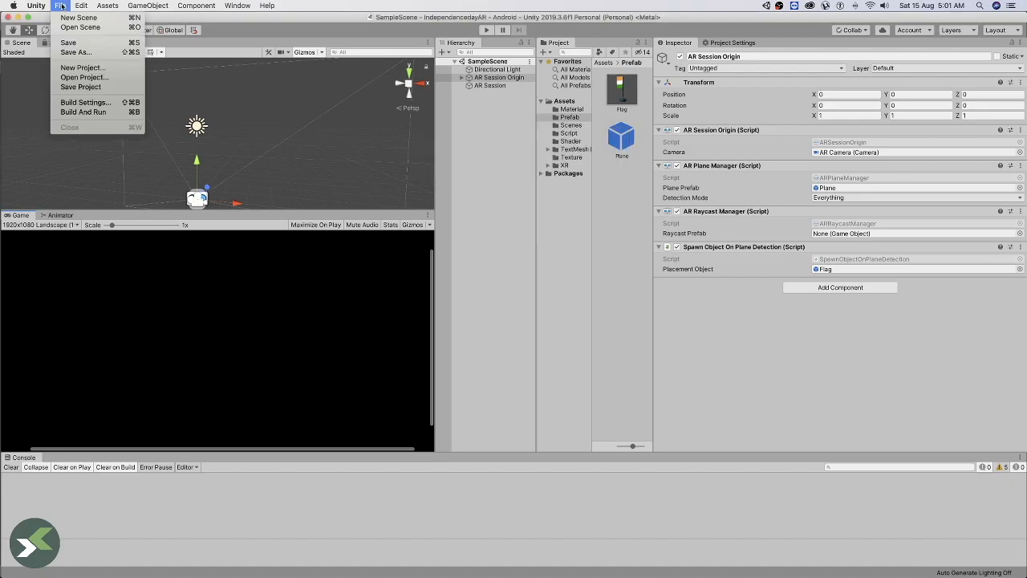
click(86, 102)
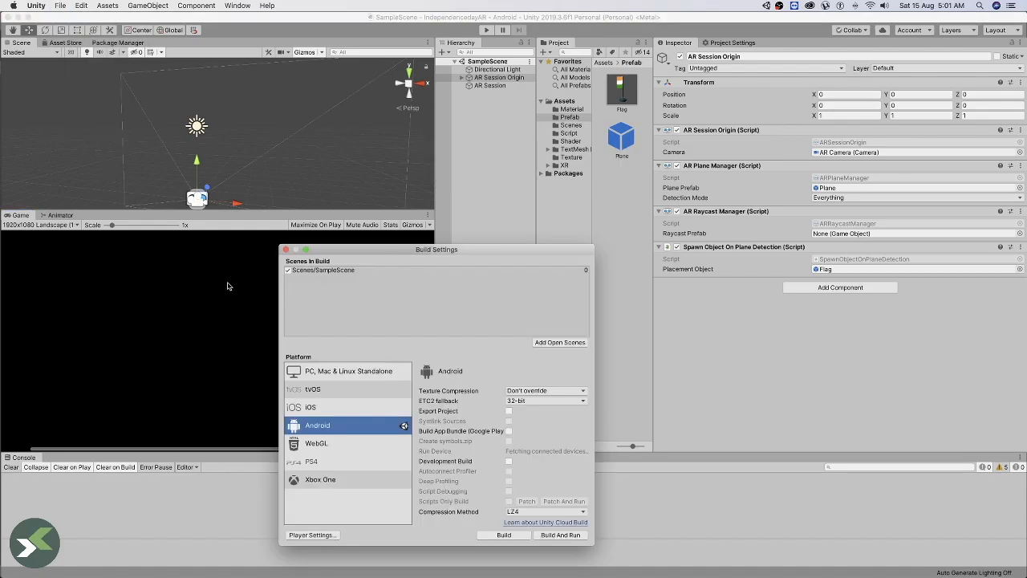
click(522, 536)
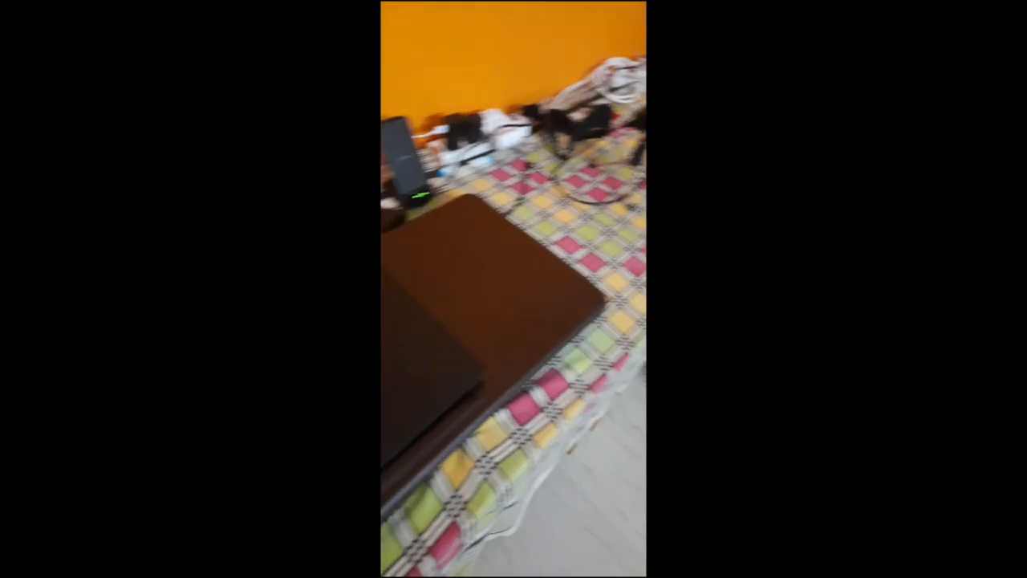